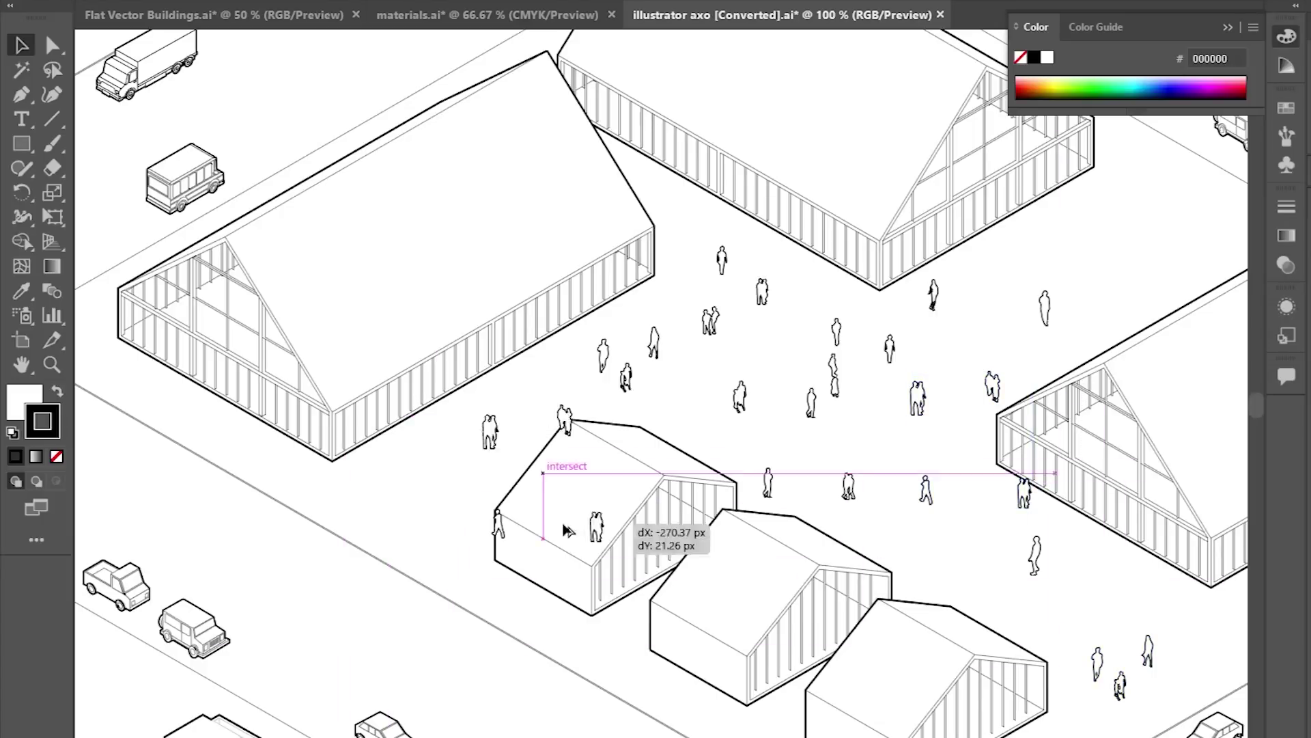
Duplicate the selected group of people silhouettes onto the area around the first small gabled building
drag(849, 404, 559, 585)
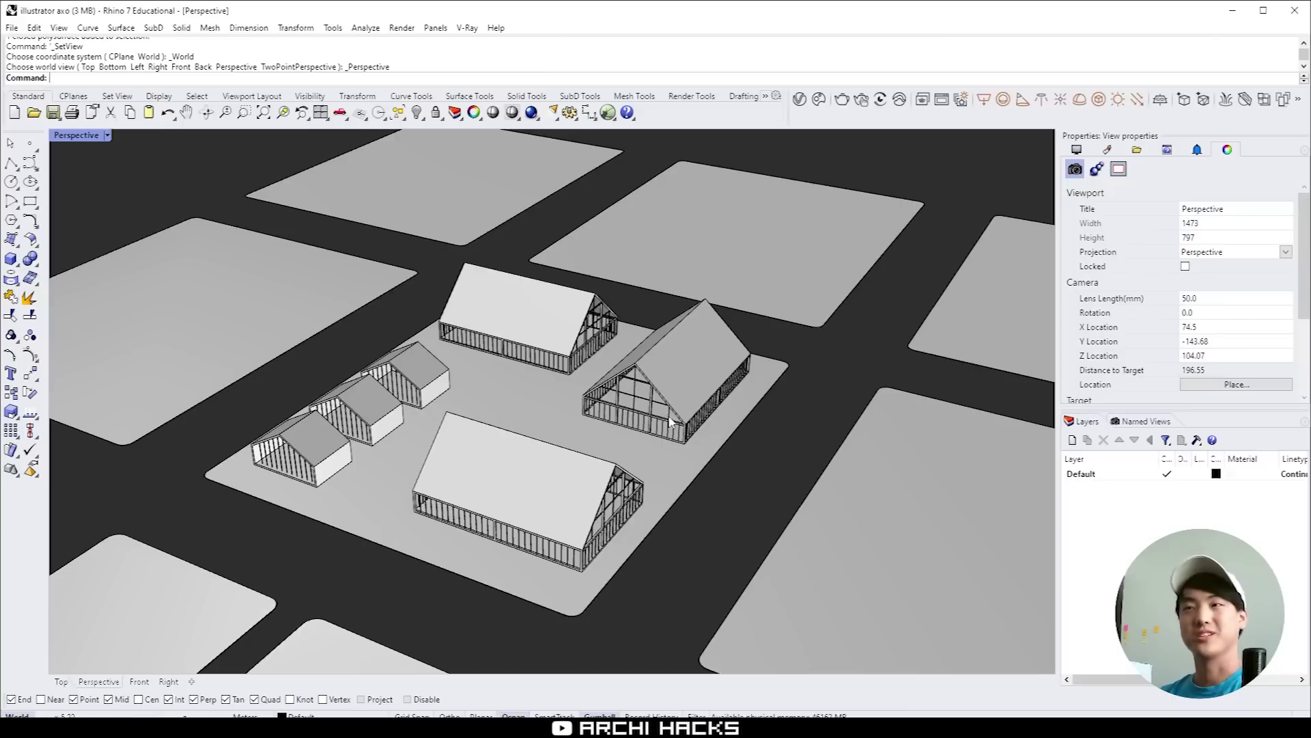
Set the Perspective viewport to the southwest (SW) isometric view and frame the central building site
drag(648, 430, 732, 381)
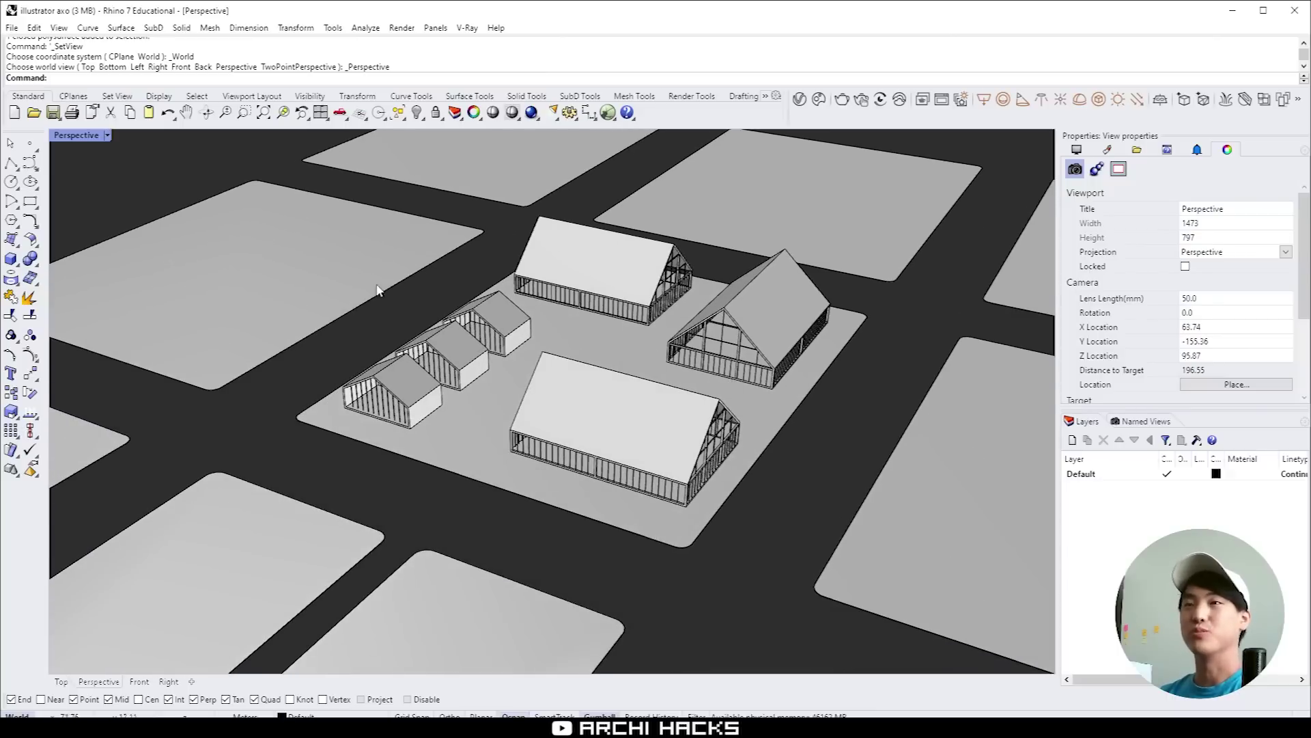
drag(919, 426, 869, 435)
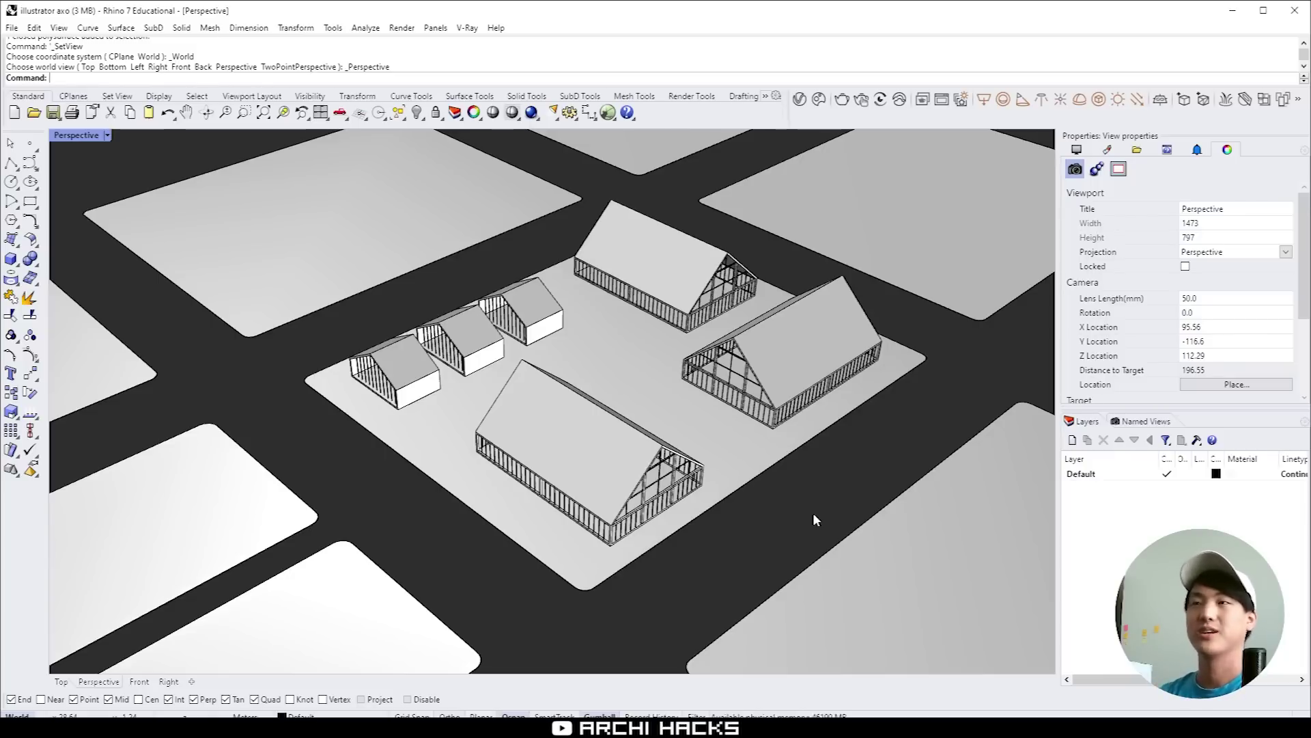
click(108, 136)
mouse_move(168, 571)
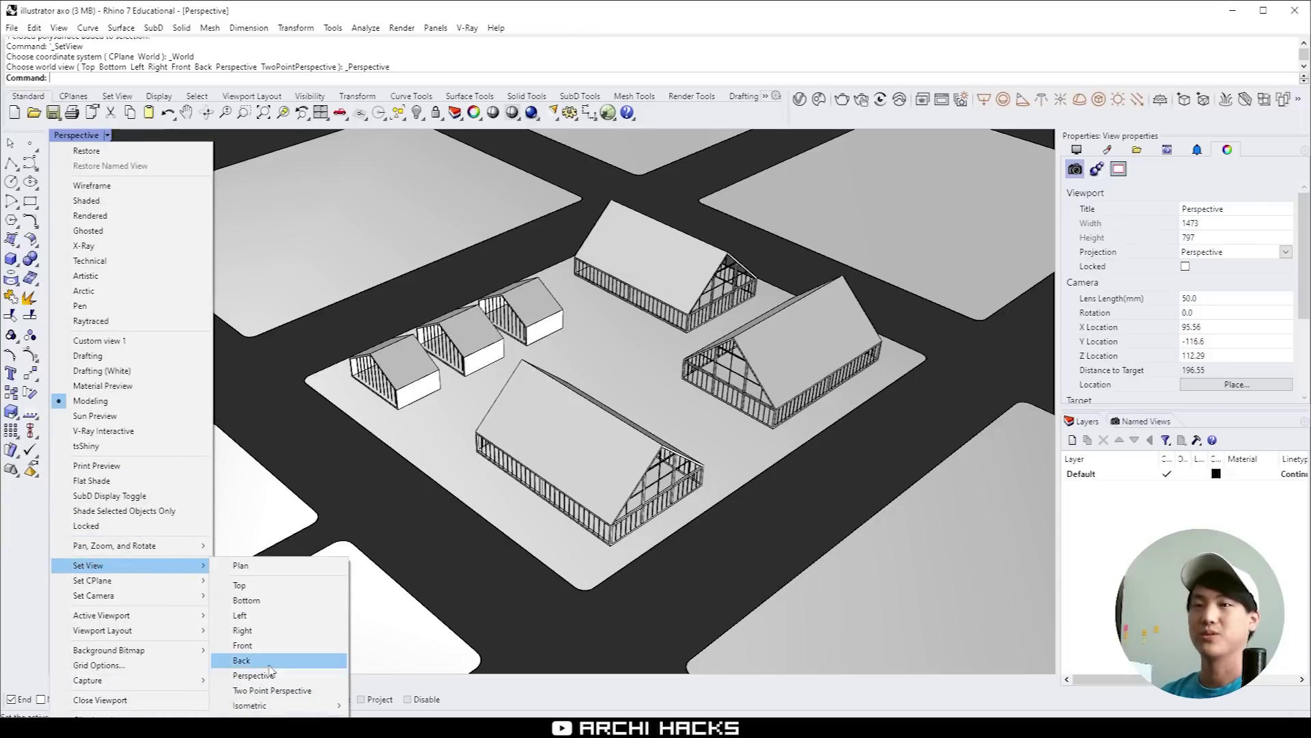
mouse_move(252, 705)
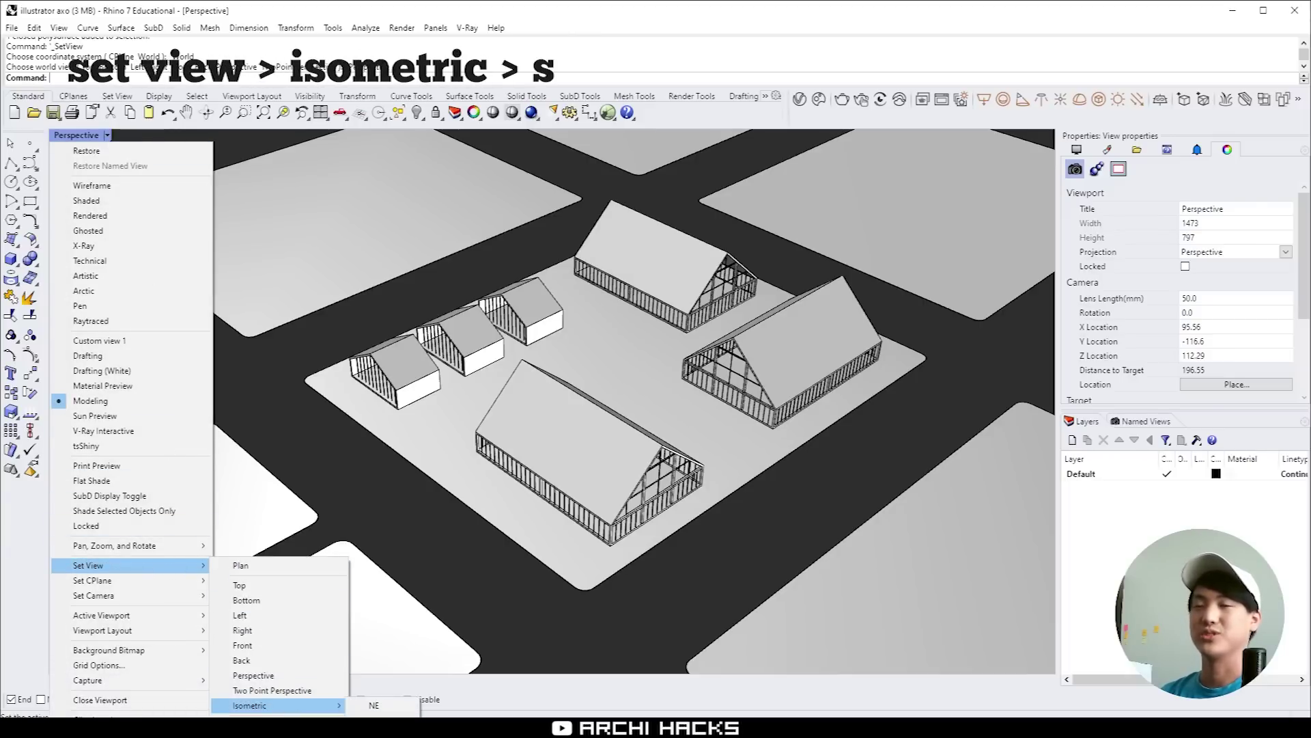
click(374, 734)
scroll(542, 475, up, 5)
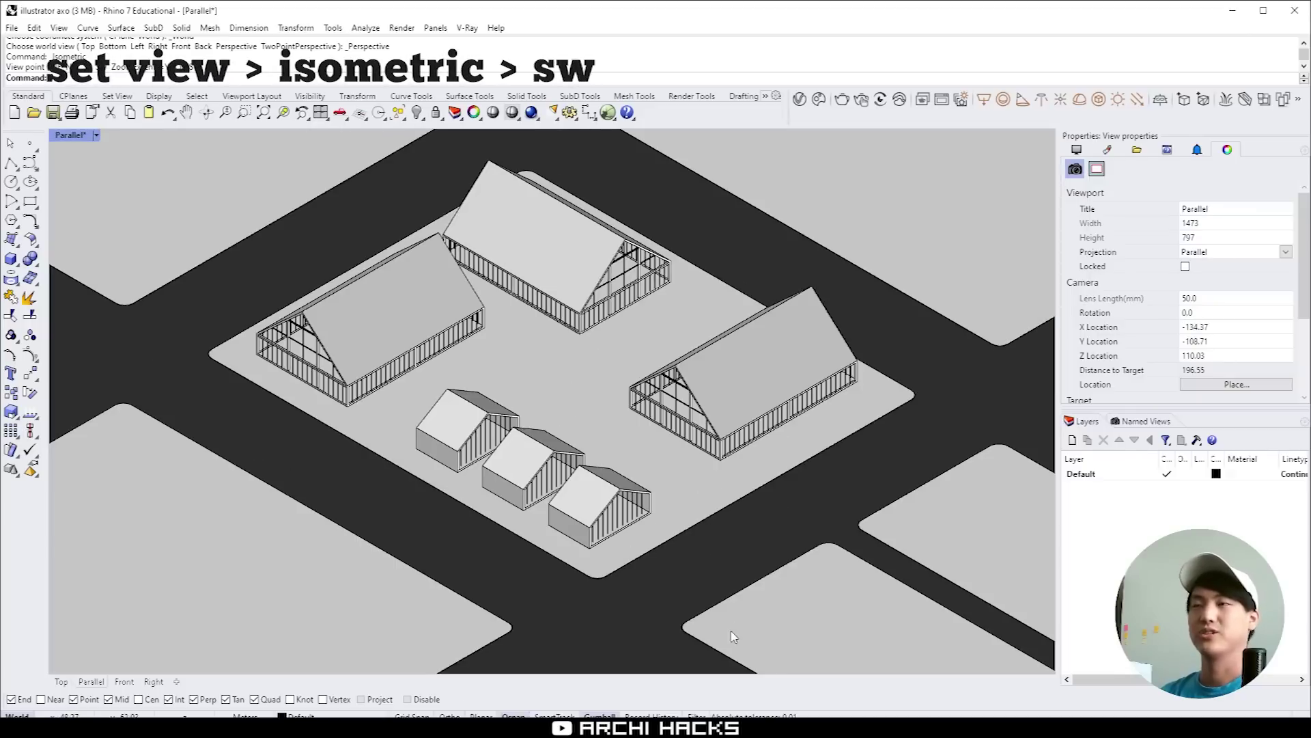
mouse_move(602, 618)
mouse_down()
mouse_move(575, 608)
mouse_move(592, 615)
mouse_up()
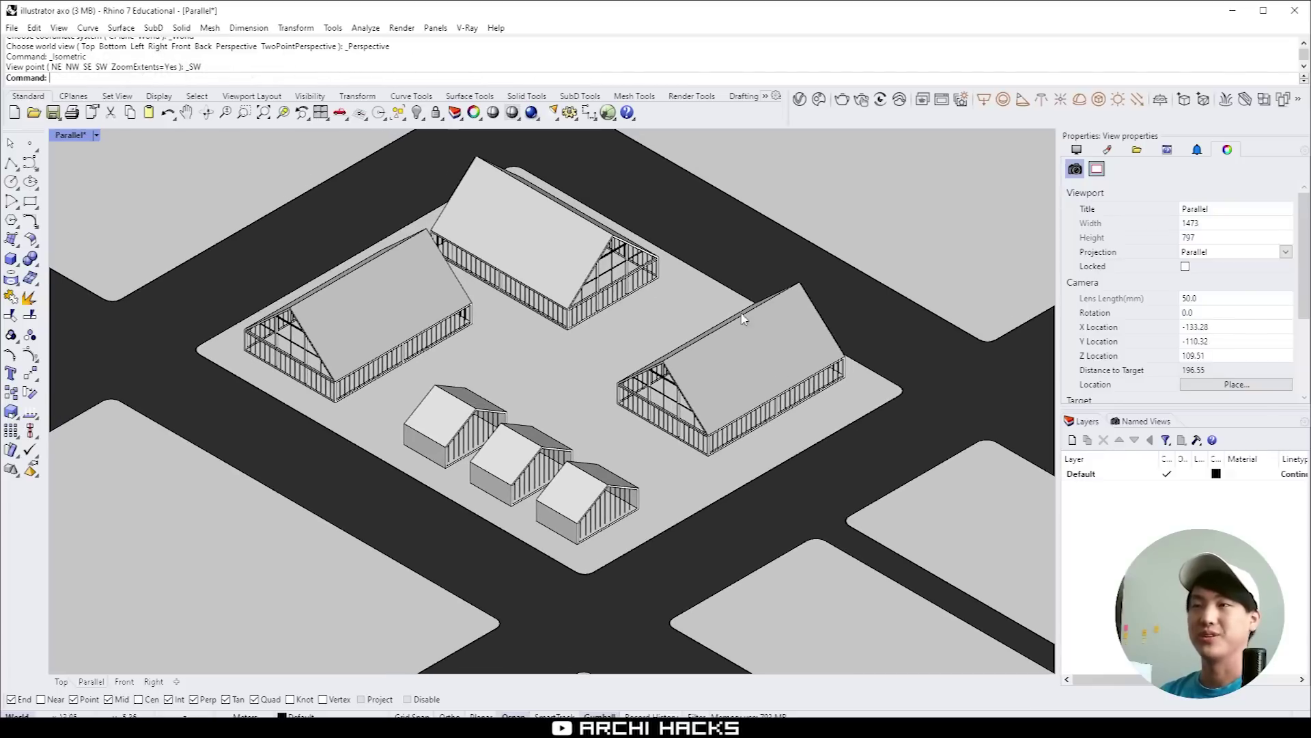
drag(724, 447, 747, 463)
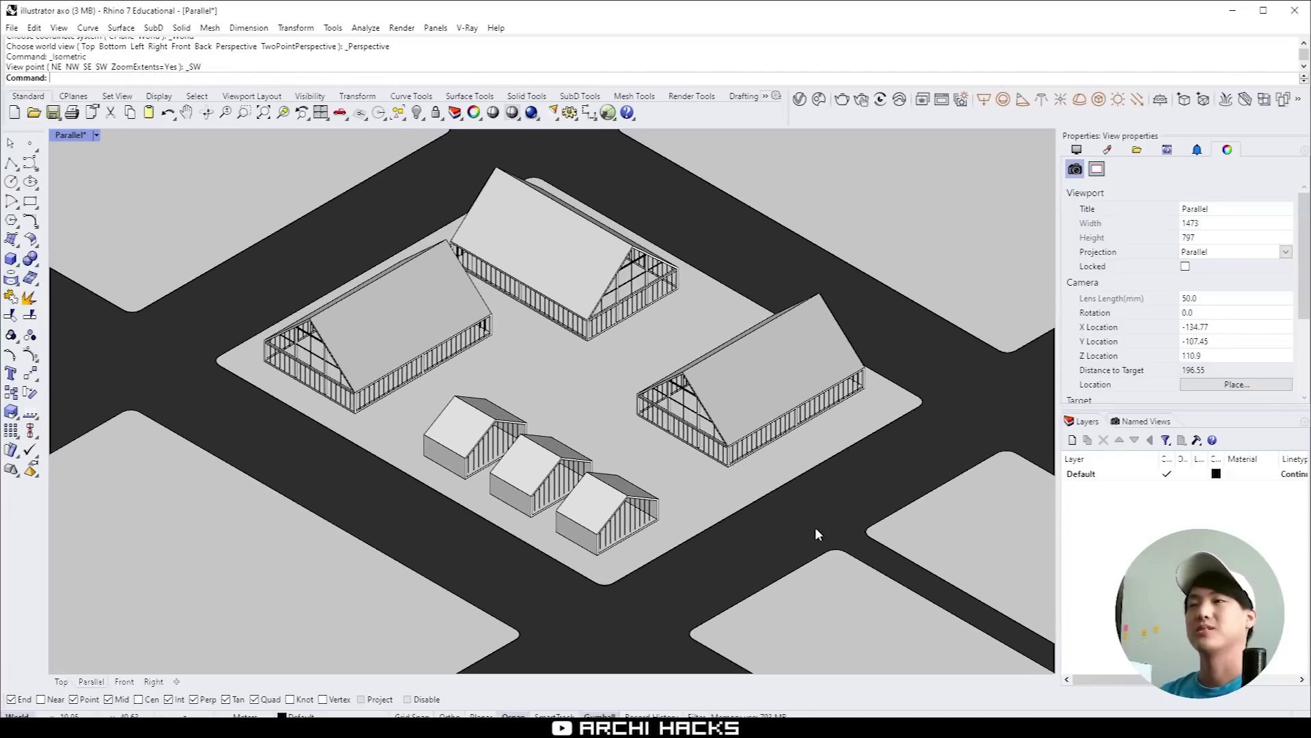
Generate a Make2D drawing of all objects from the Parallel view, with object properties taken from the input objects
key(ctrl+a)
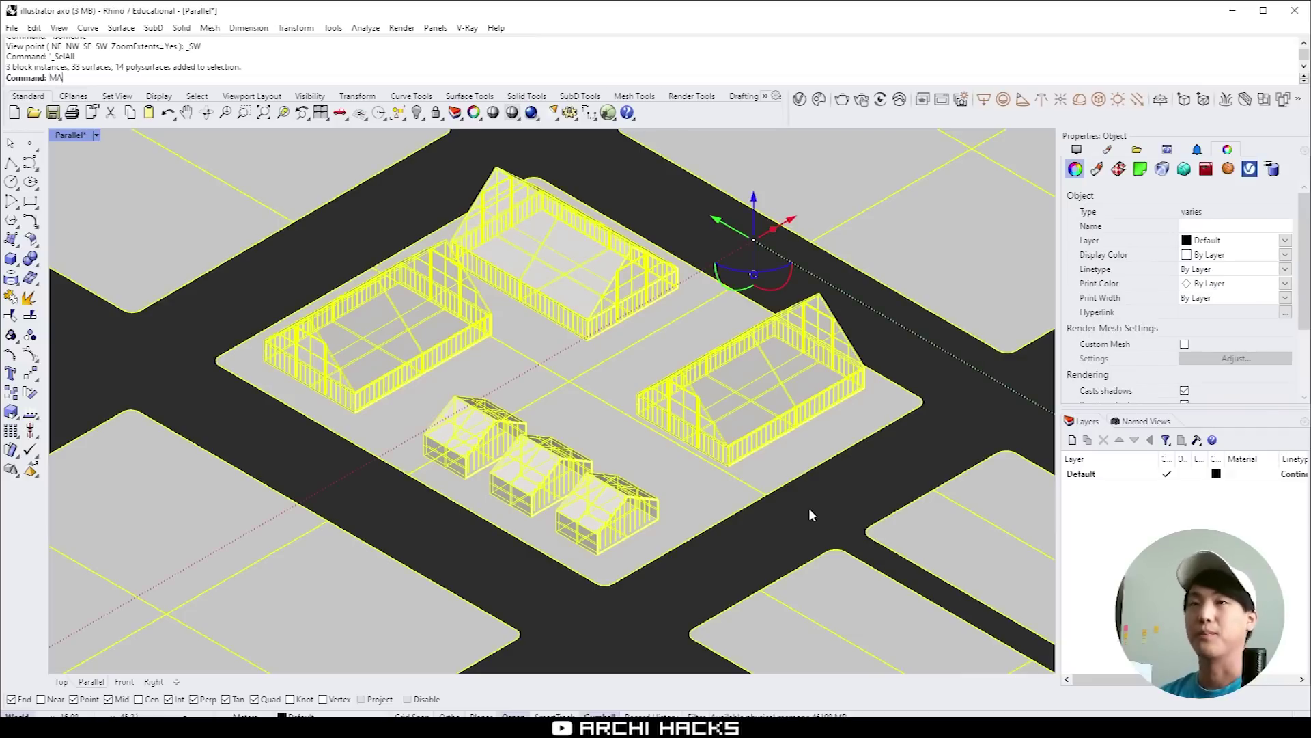
key(Return)
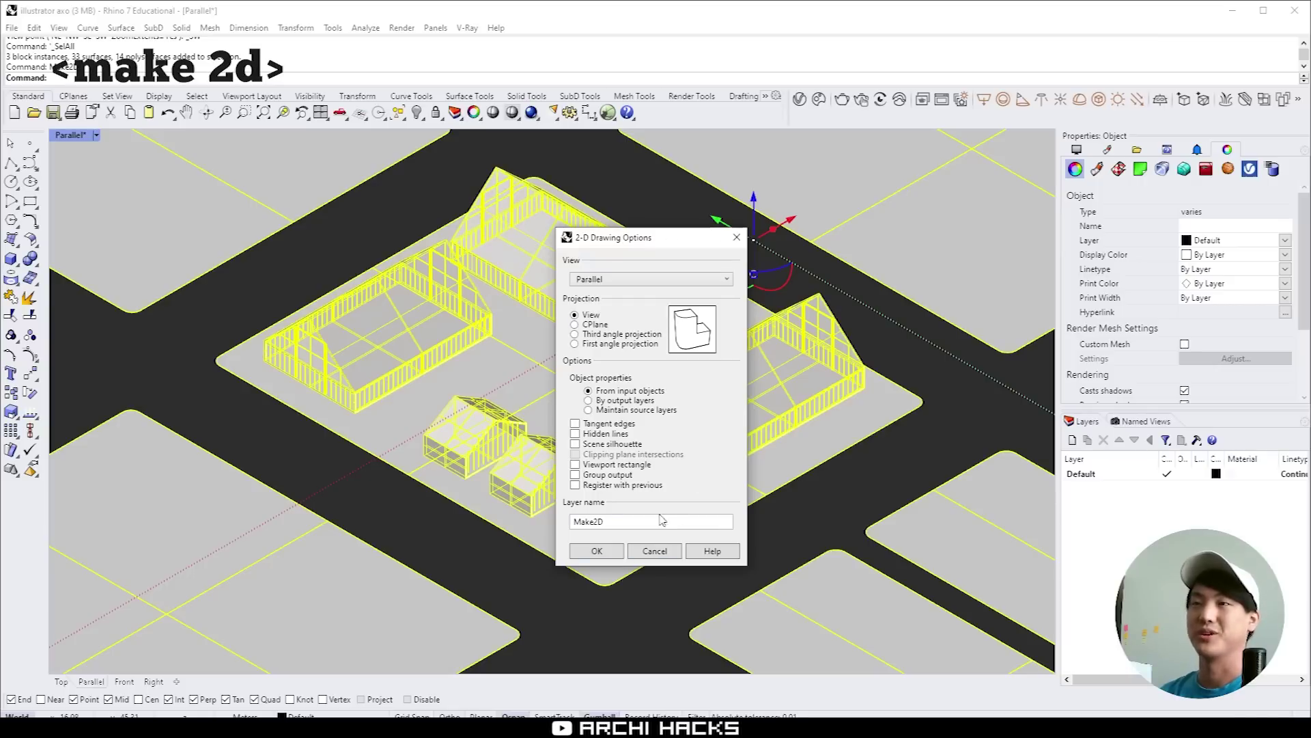
click(597, 551)
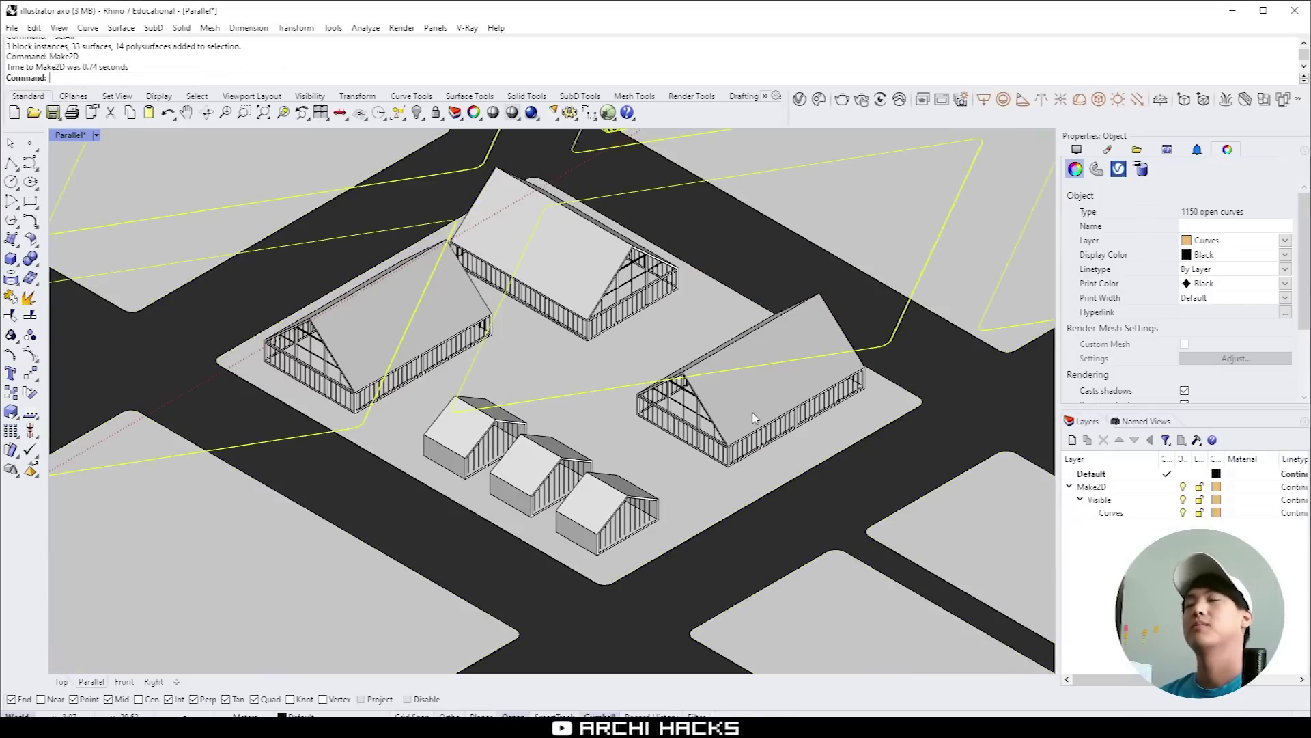
Maximize the Top viewport and move the generated 2D linework well clear of the 3D model
drag(785, 258, 795, 286)
key(ctrl+m)
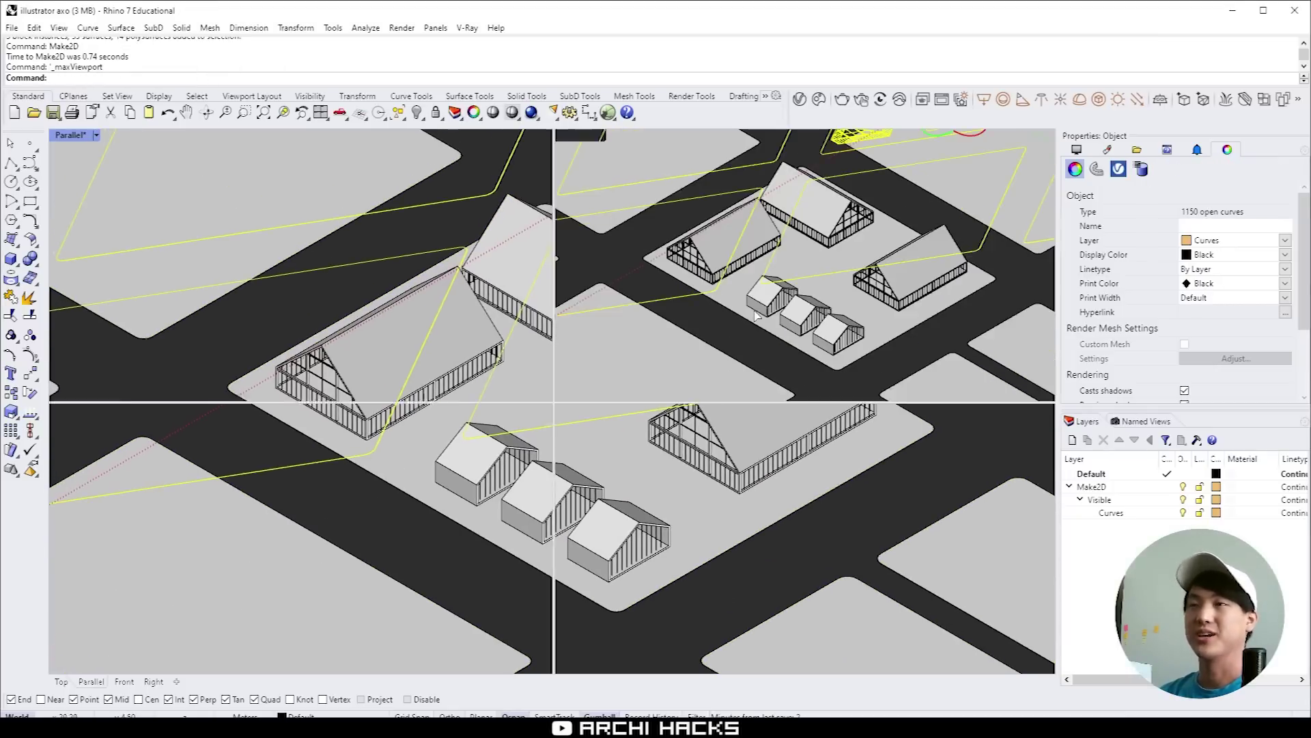
drag(464, 239, 503, 223)
key(ctrl+m)
drag(634, 345, 147, 309)
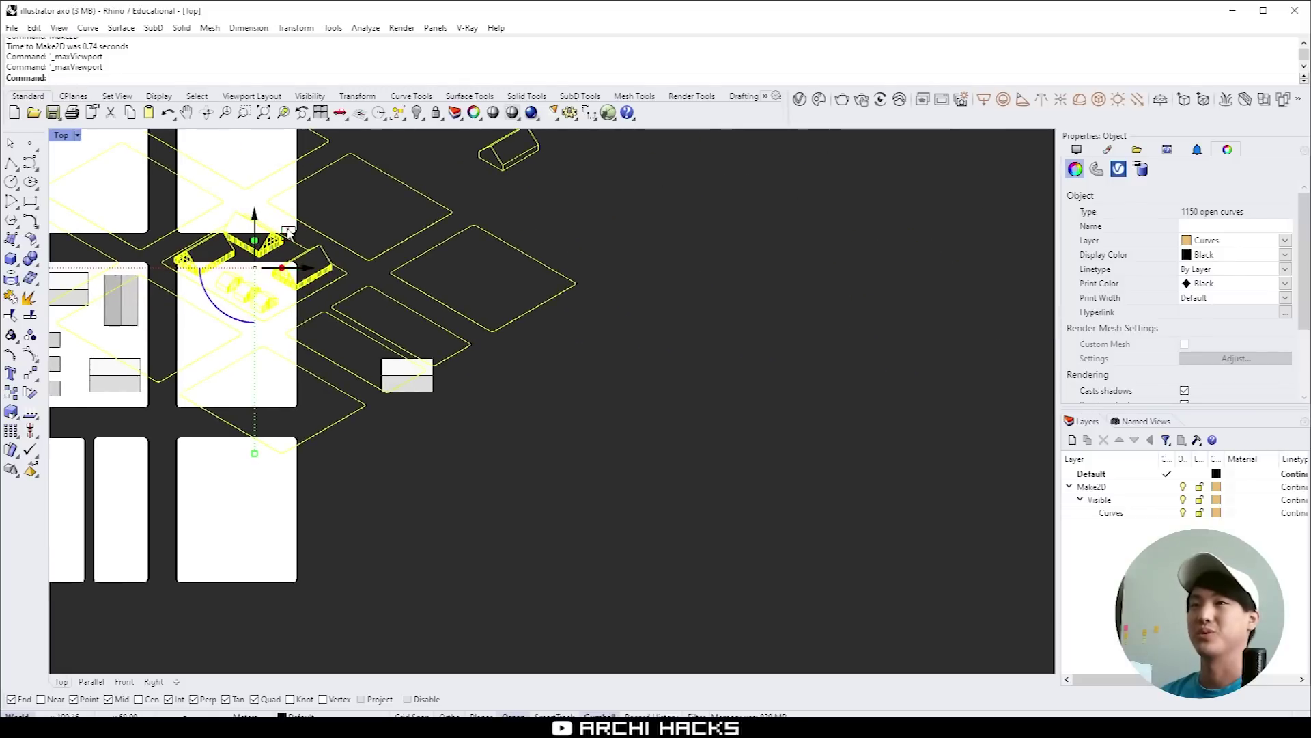
drag(288, 233, 875, 353)
drag(927, 393, 670, 398)
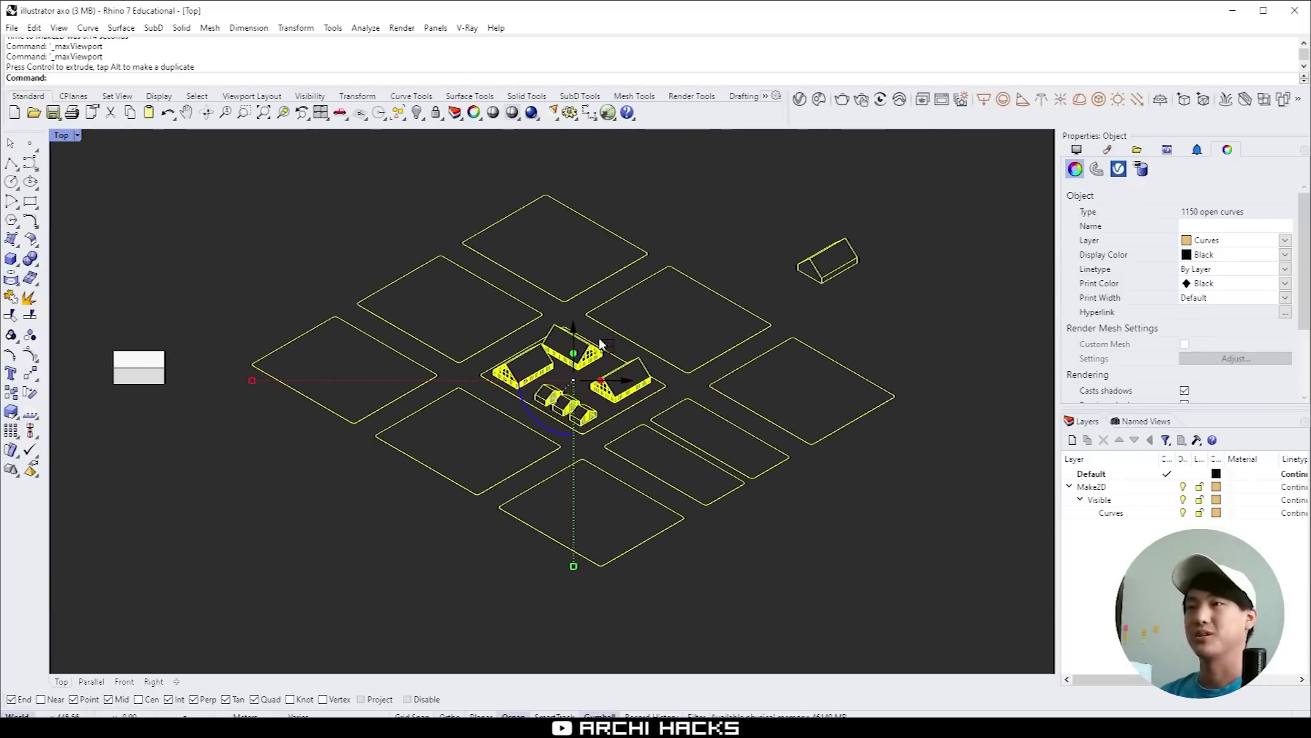
drag(608, 345, 660, 339)
Delete the curves of the stray building standing apart from the 2D site linework
click(840, 200)
drag(847, 192, 984, 295)
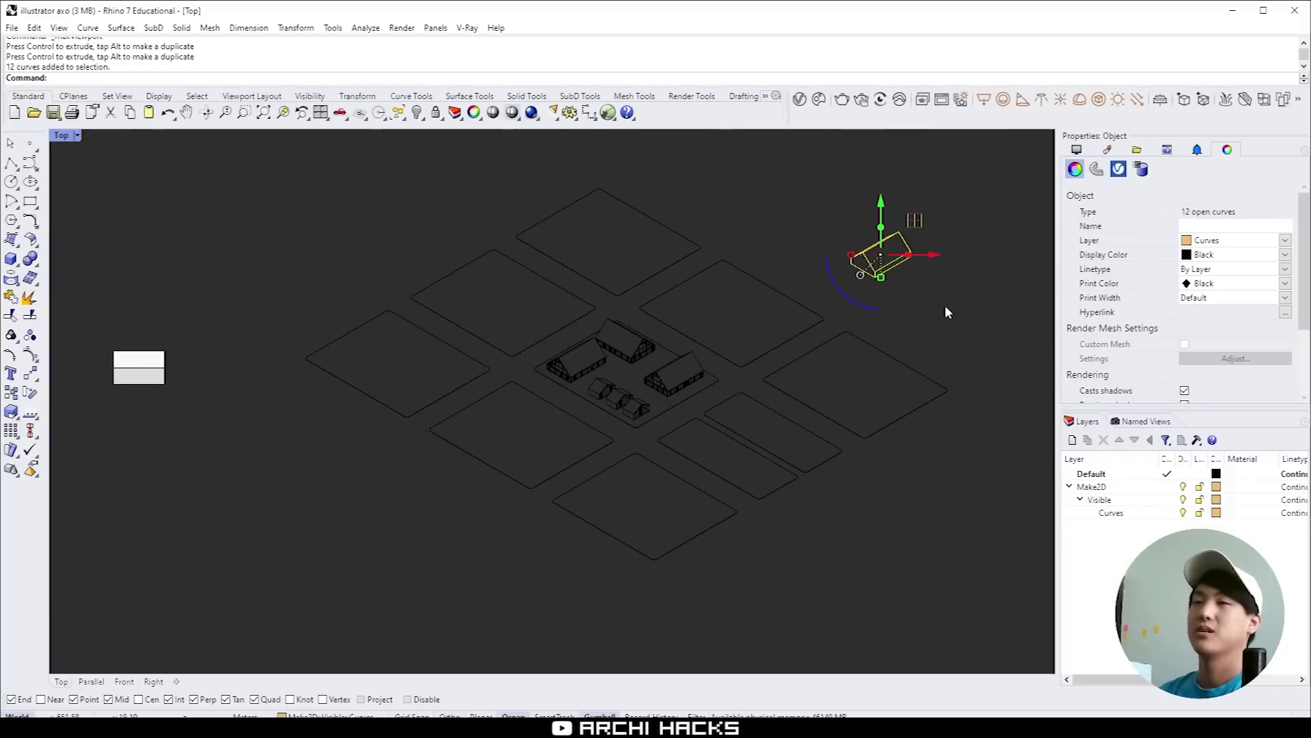
key(Delete)
Select the remaining 2D site linework and set its display color to By Layer
drag(983, 194, 662, 480)
scroll(772, 504, up, 5)
drag(772, 504, 714, 468)
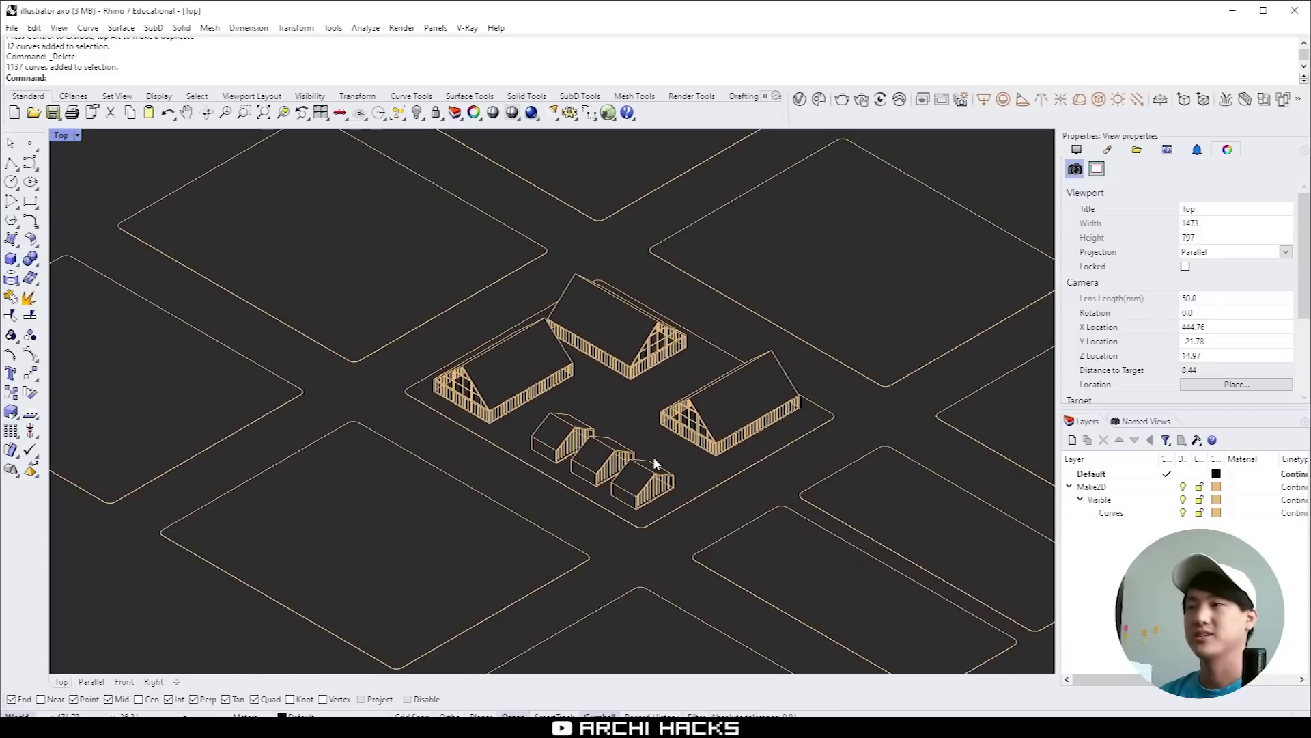
scroll(607, 387, up, 4)
drag(702, 424, 632, 433)
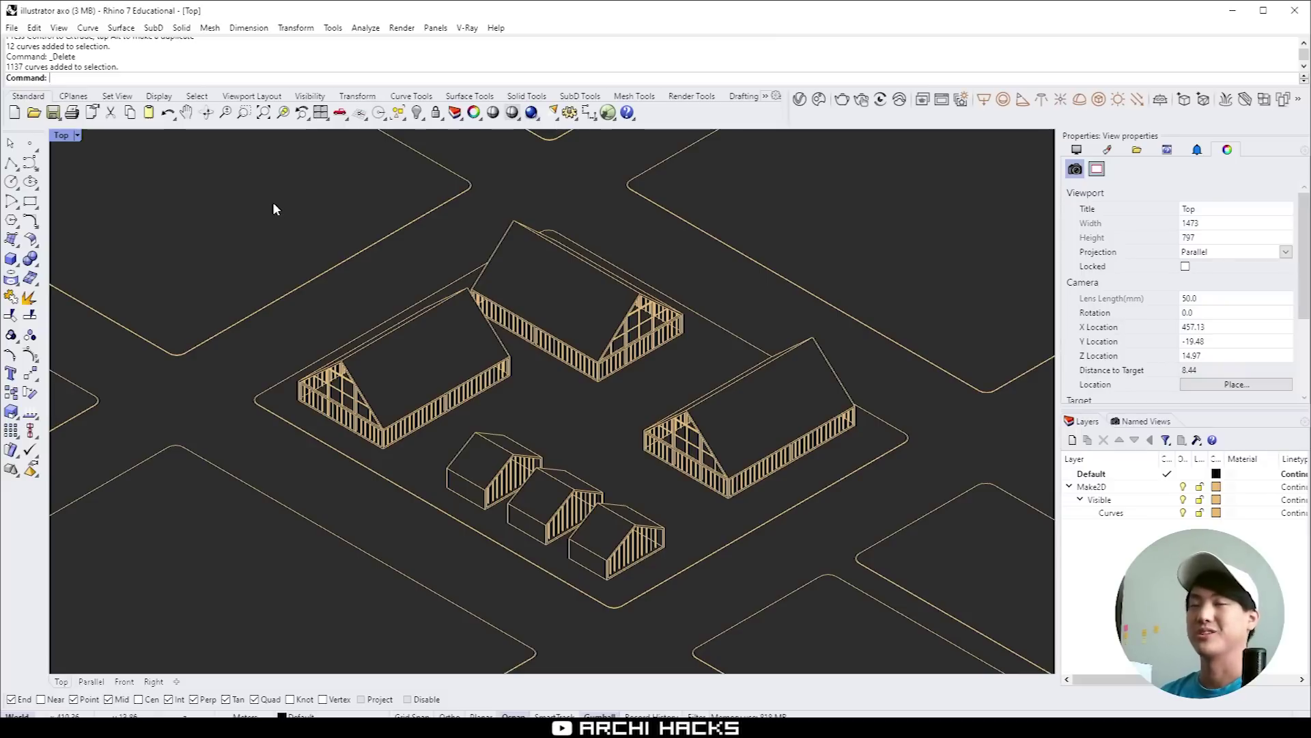
Create combined building outlines with CurveBoolean from the building linework, leaving out the two site boundary curves
drag(267, 187, 869, 588)
ctrl+click(718, 321)
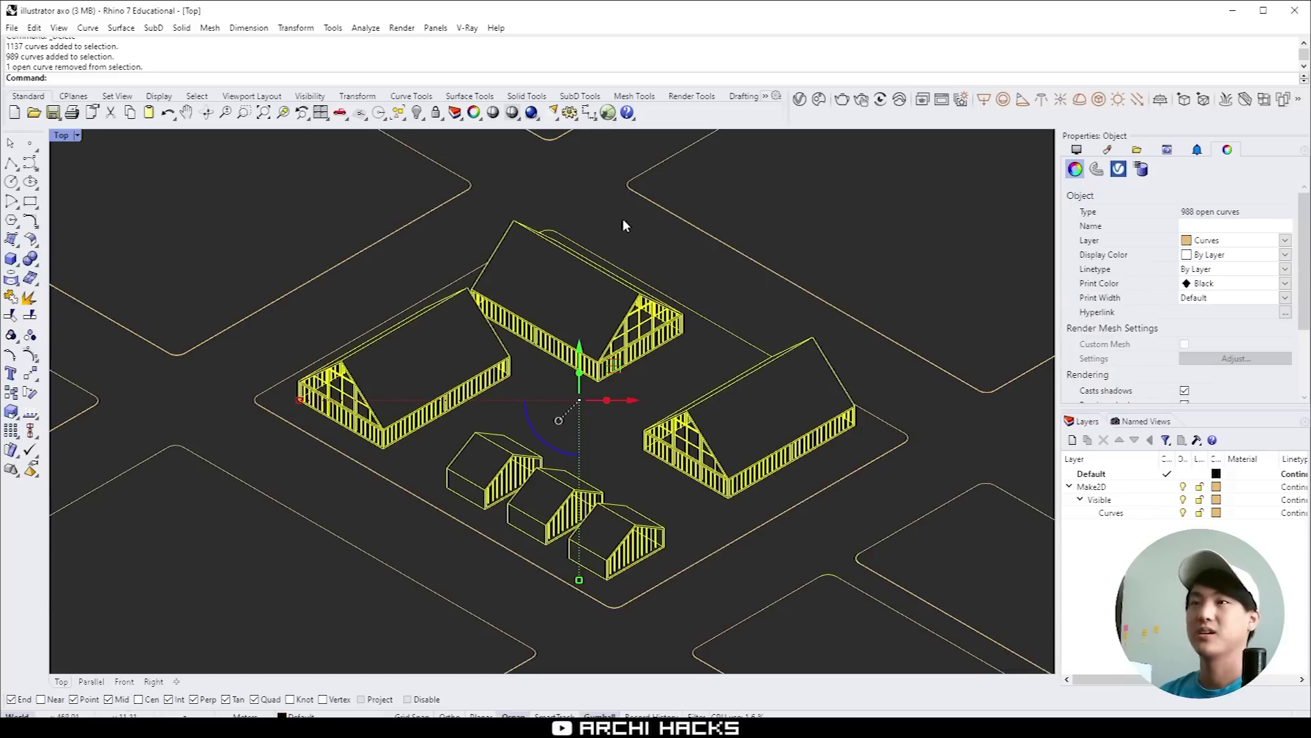
ctrl+click(544, 227)
text(CurveBoolean)
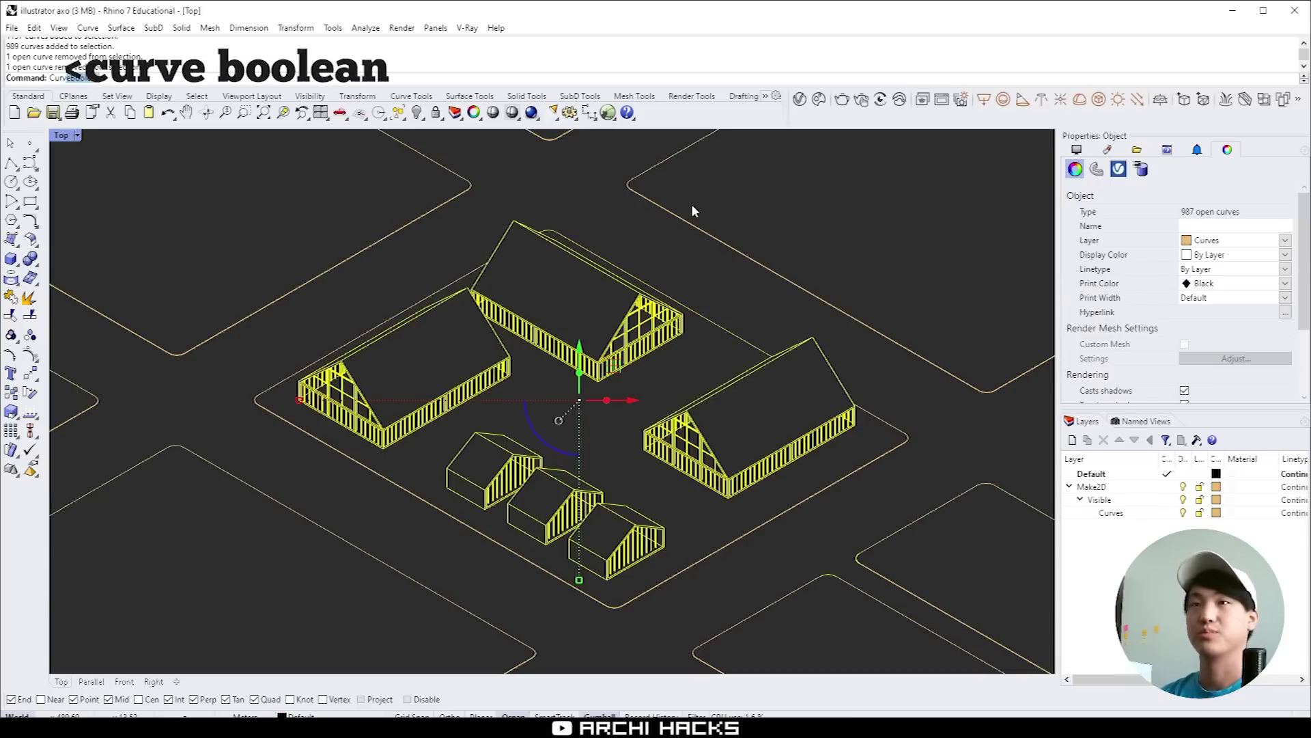
key(Return)
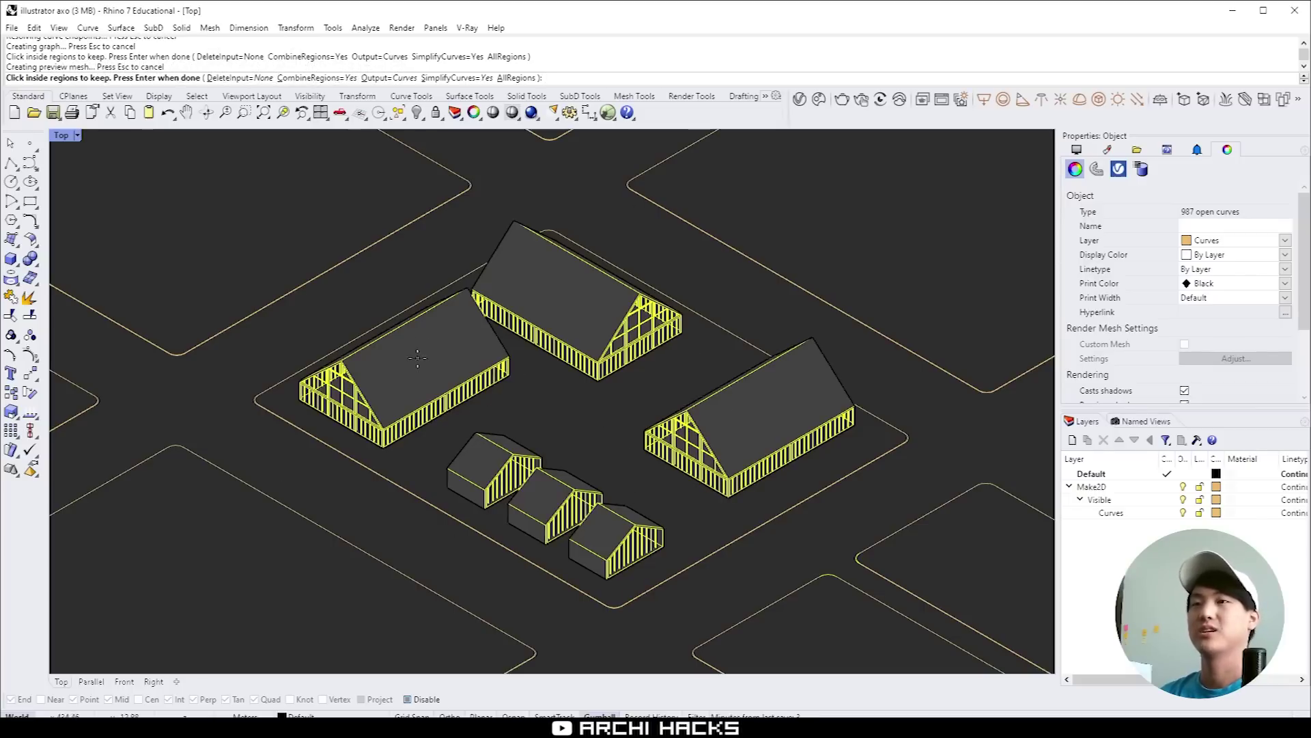
key(Return)
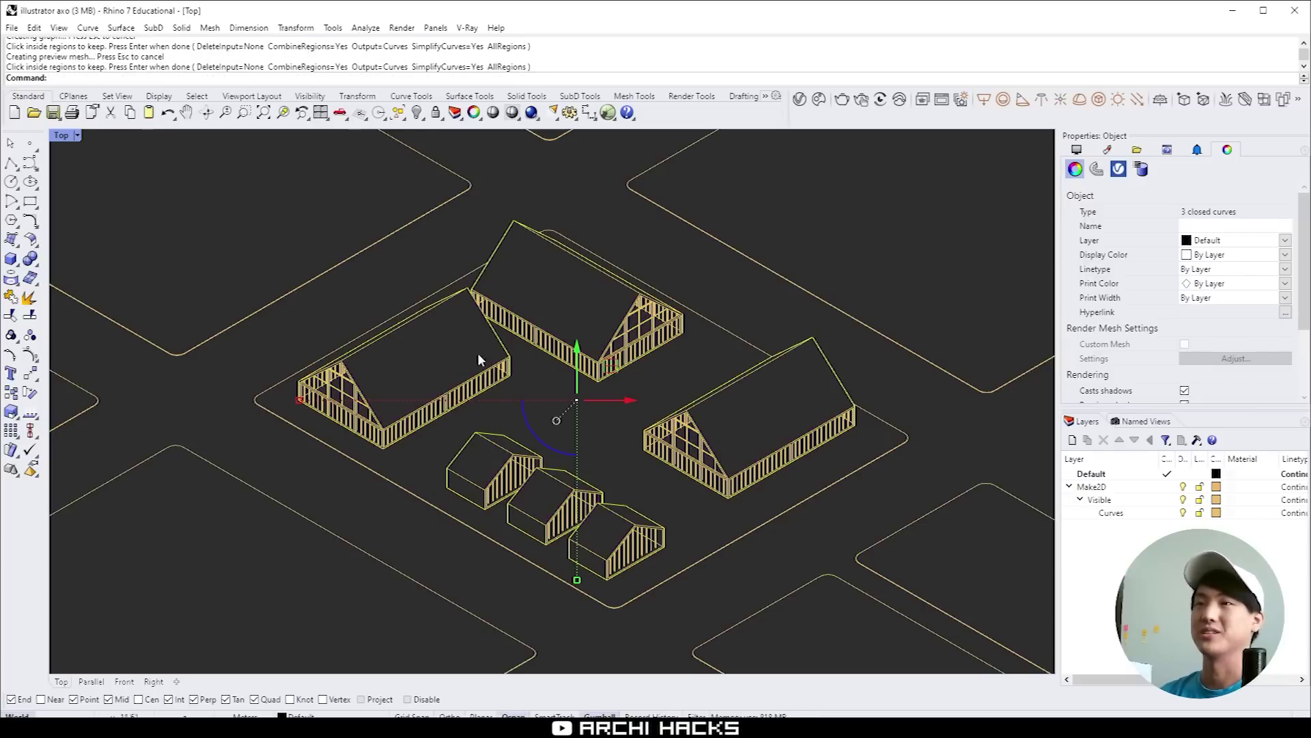
Draw a polyline outlining the first small building's edge where the second small building overlaps it
scroll(478, 353, up, 3)
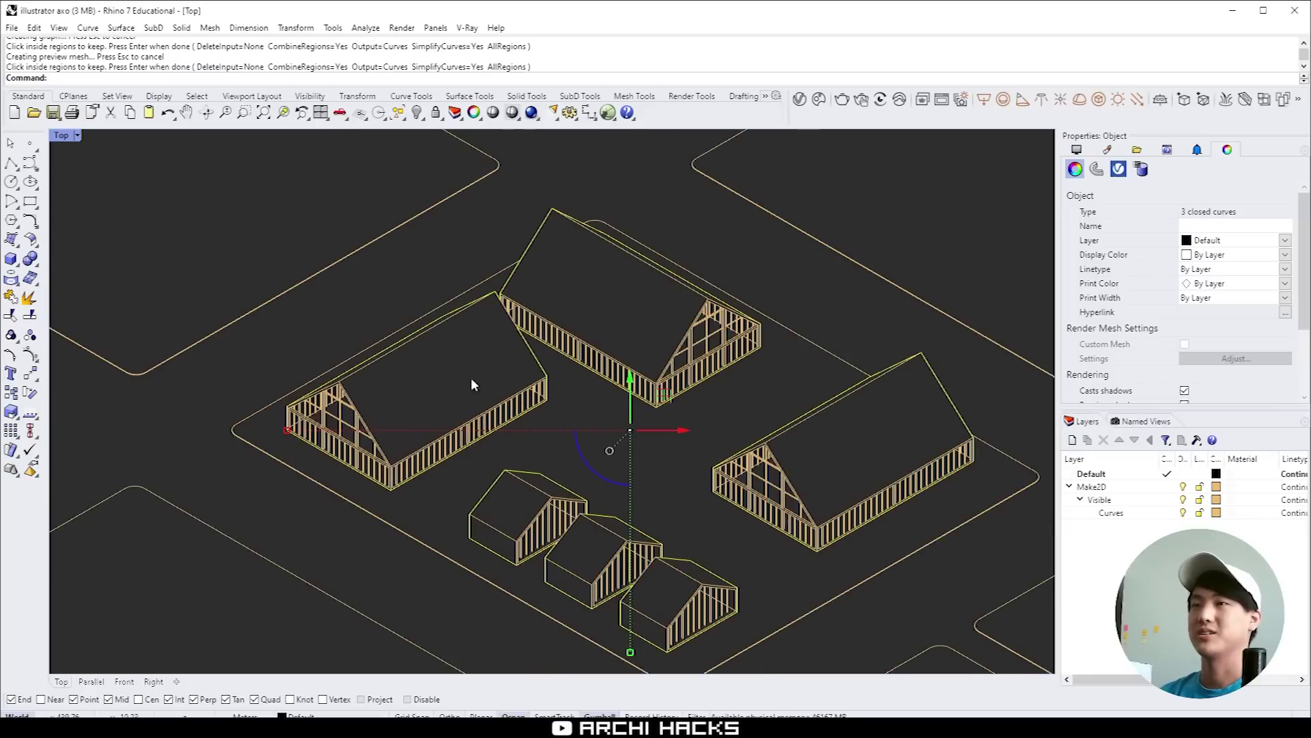
drag(537, 459, 580, 506)
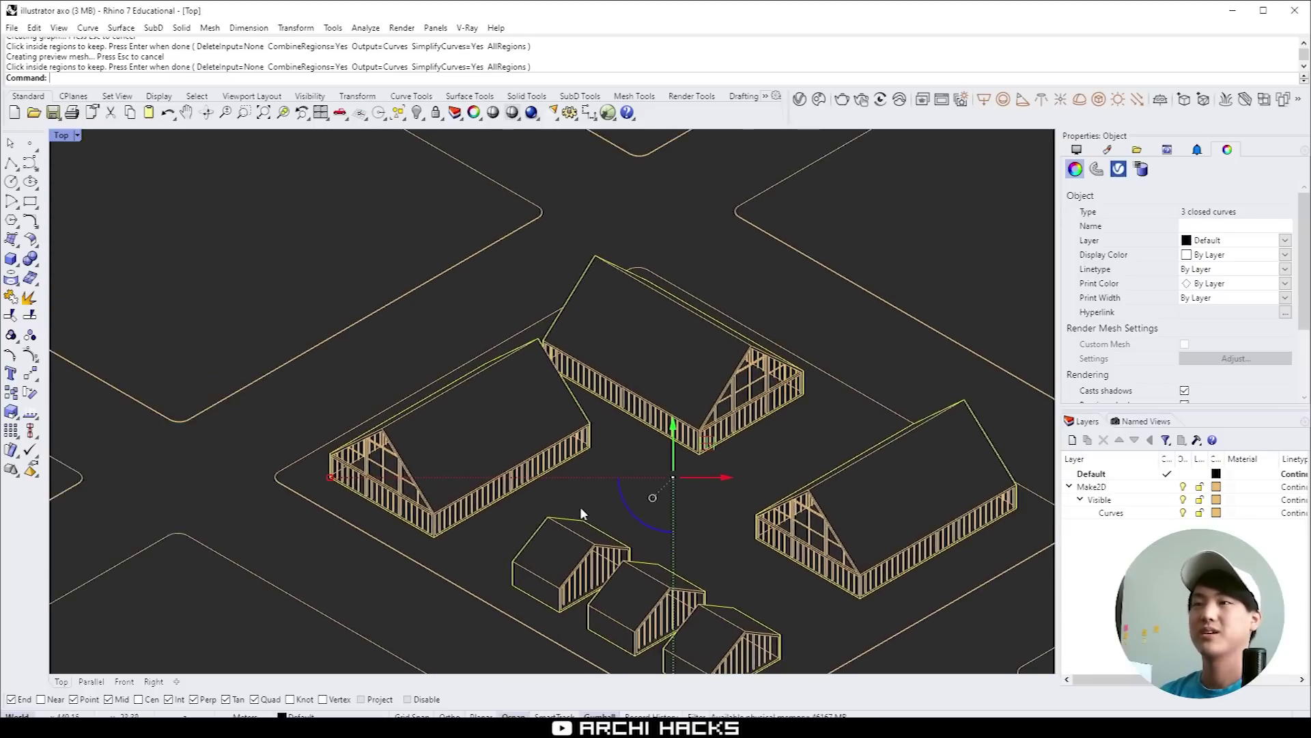
click(626, 421)
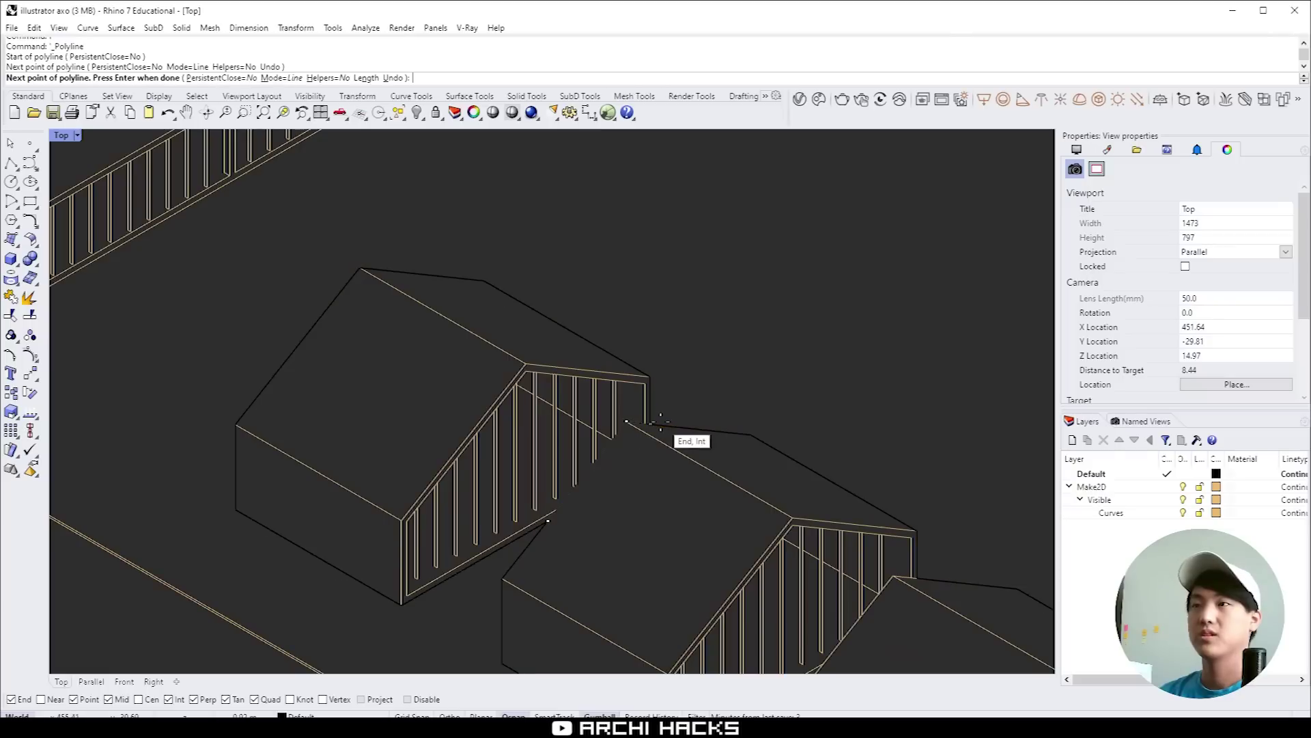
click(651, 423)
key(Return)
Draw a polyline outlining the middle small building's edge where the third small building overlaps it
drag(884, 555, 713, 357)
text(p)
key(Return)
click(643, 474)
click(723, 376)
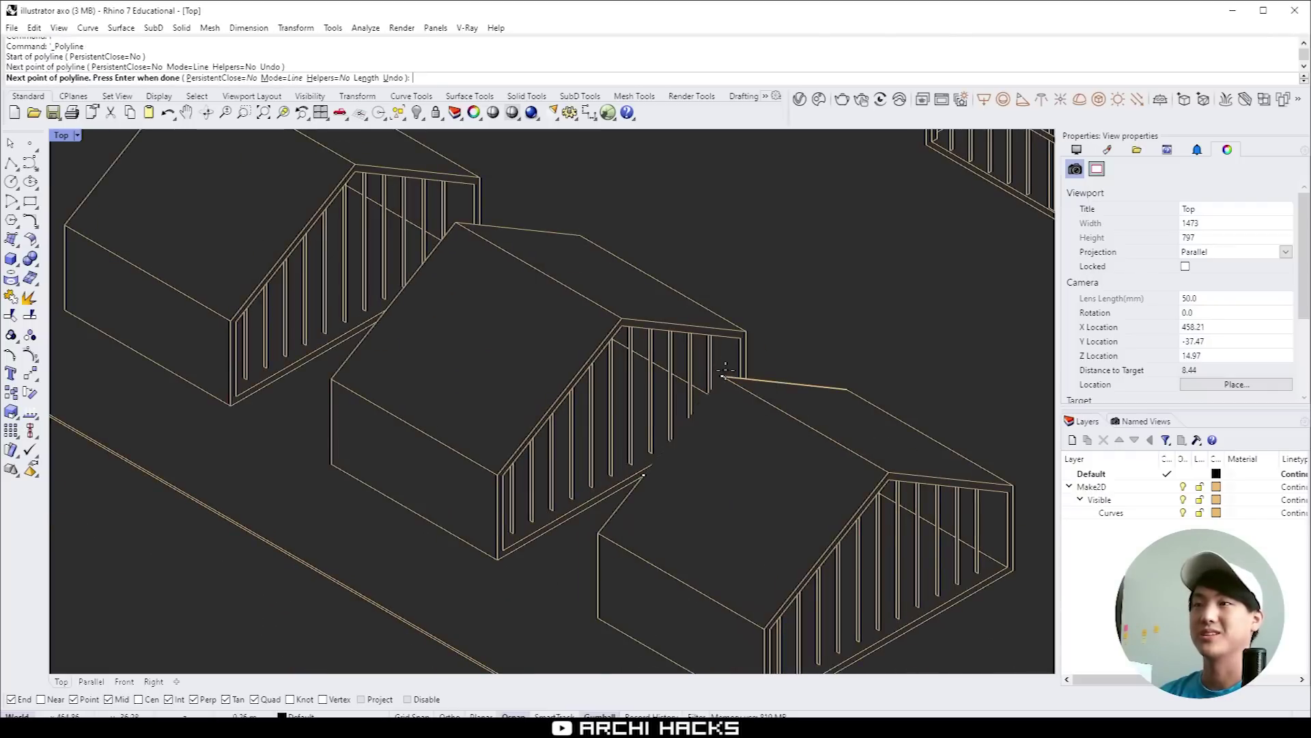
click(746, 378)
key(Return)
Export all 2D site linework as illustrator axo.ai, using a snapshot of the current view and RGB color
scroll(861, 287, down, 8)
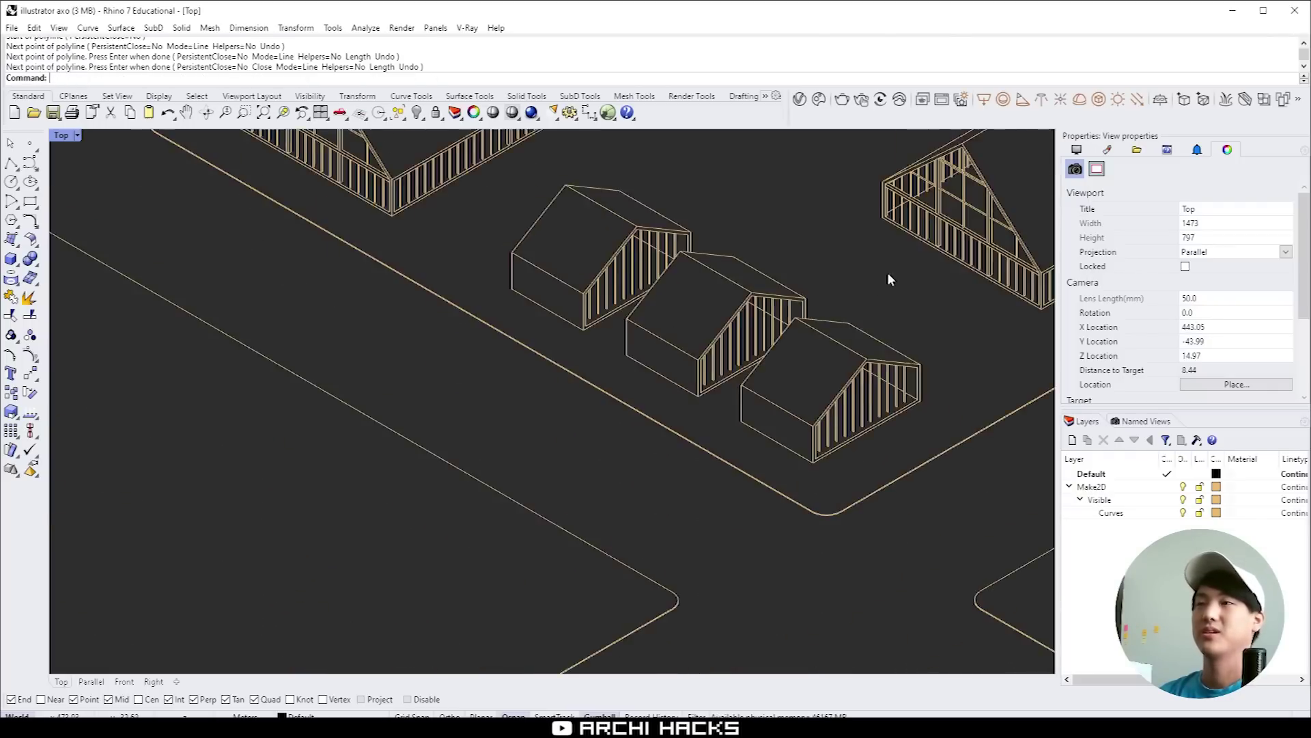
drag(887, 278, 793, 519)
scroll(908, 540, down, 6)
drag(922, 542, 733, 458)
scroll(947, 222, down, 2)
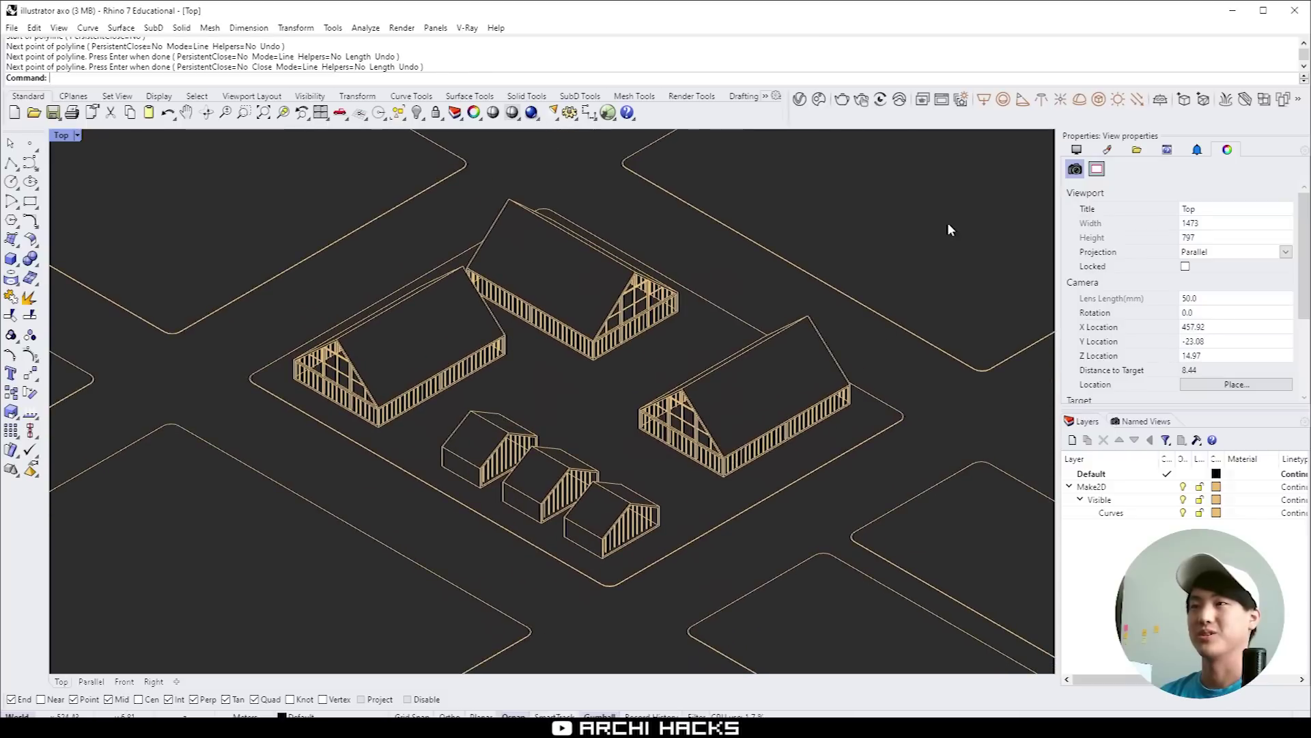
scroll(961, 249, down, 4)
scroll(492, 308, down, 1)
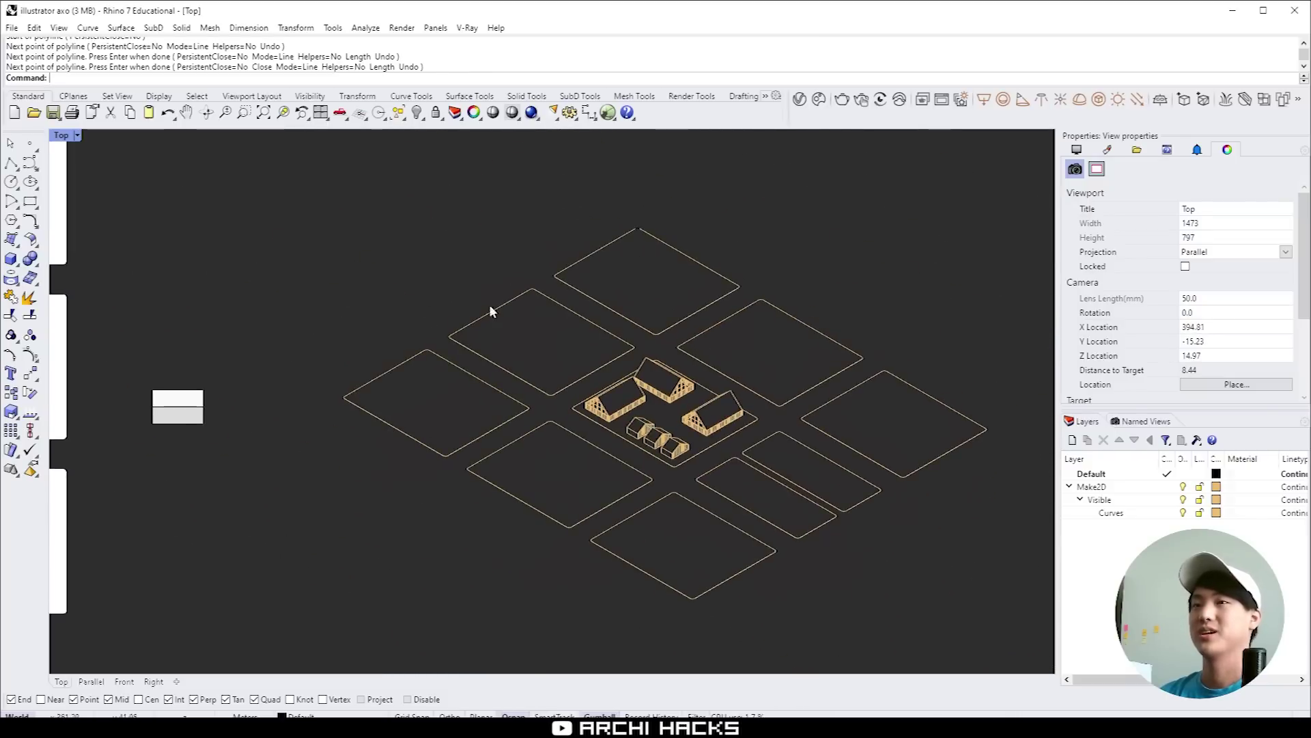
drag(322, 190, 1053, 649)
scroll(646, 408, up, 2)
scroll(646, 402, up, 3)
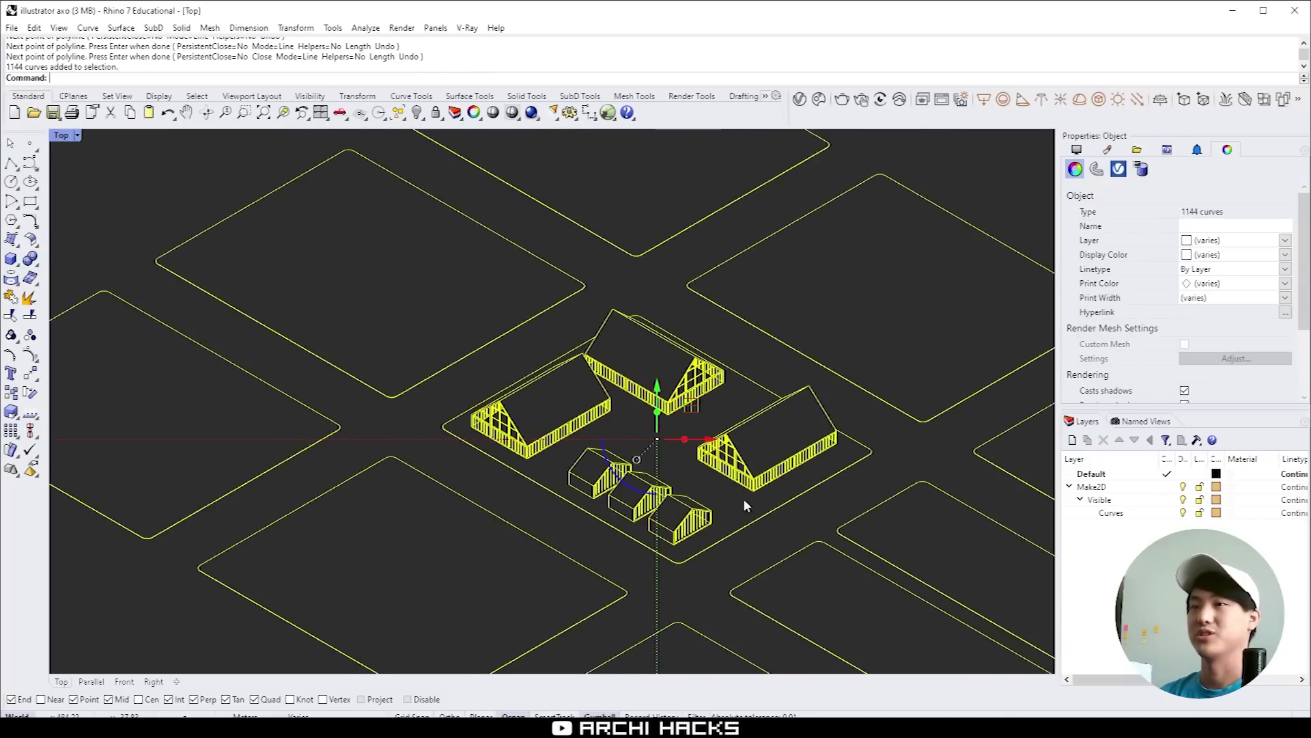
text(export)
key(Return)
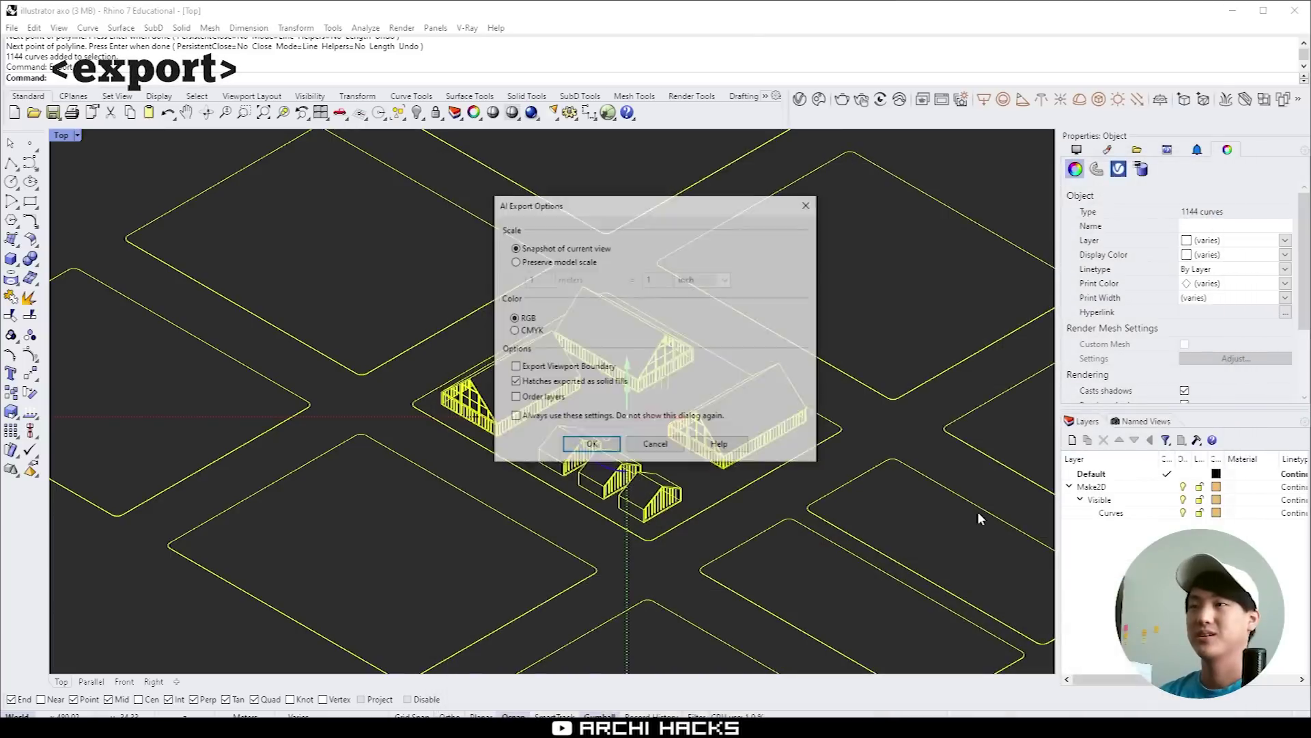
click(586, 447)
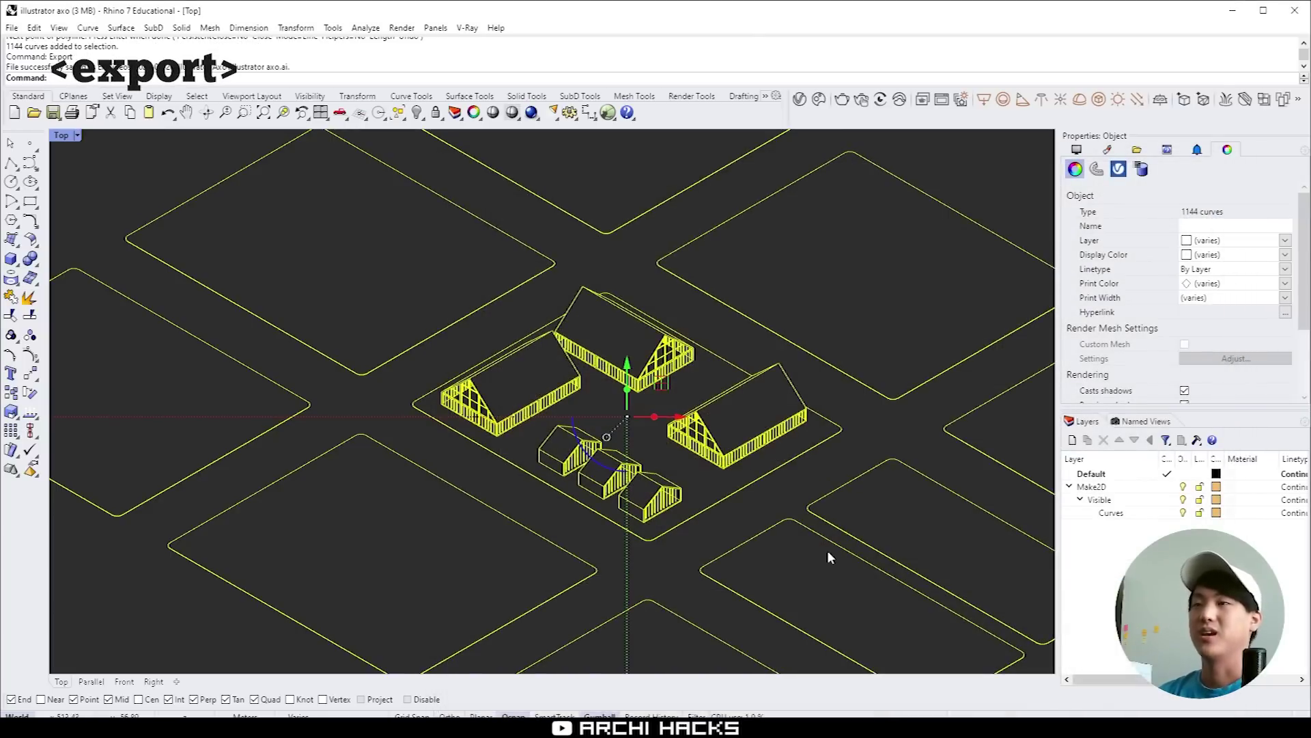
drag(787, 578, 741, 556)
key(Escape)
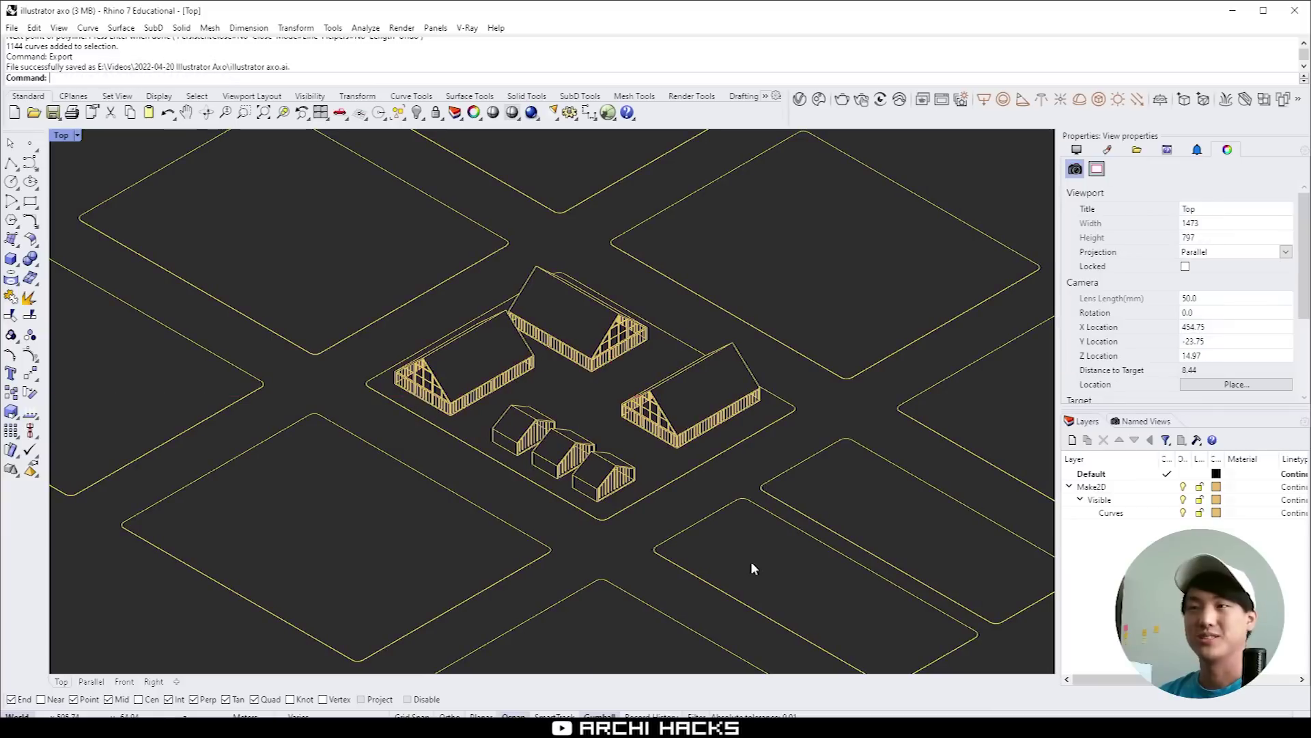
Switch to Illustrator and enlarge the entire imported linework so the surrounding blocks extend beyond the artboard
key(alt+Tab)
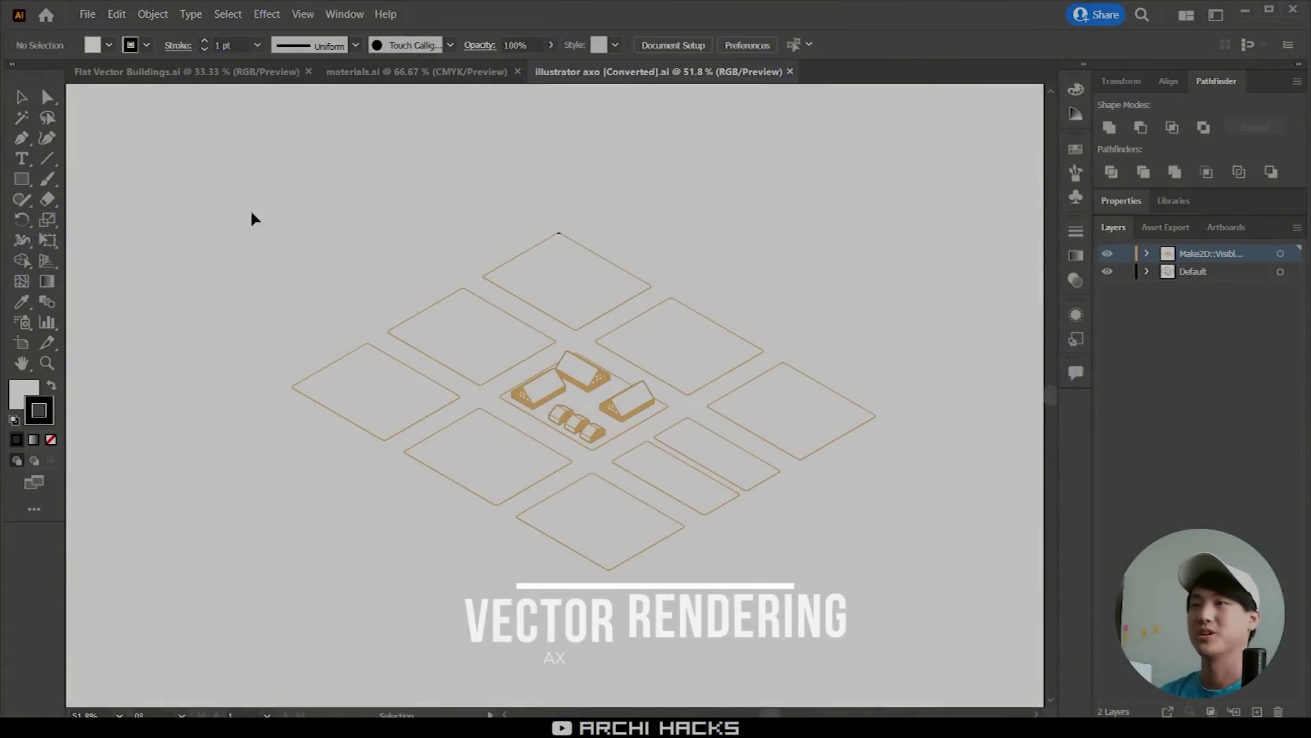
mouse_move(234, 194)
mouse_down()
mouse_move(849, 644)
mouse_move(959, 652)
mouse_up()
scroll(547, 443, down, 2)
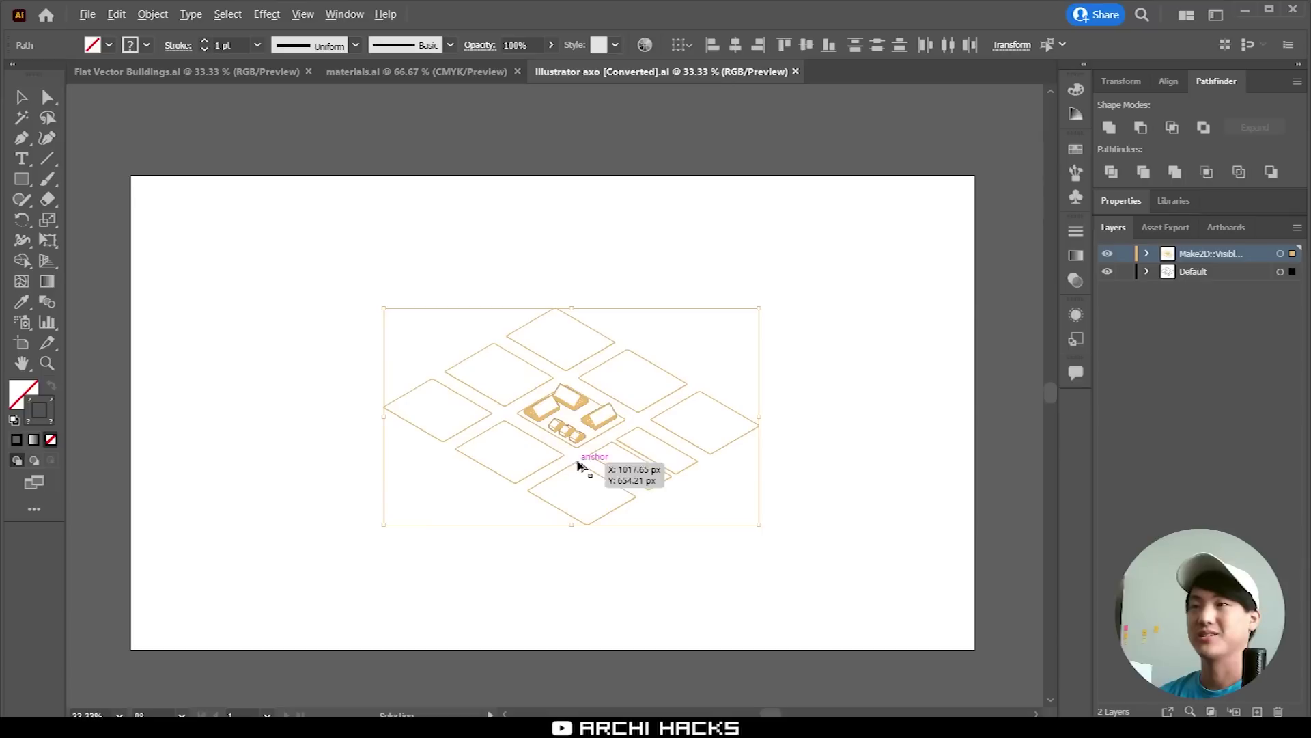
click(870, 585)
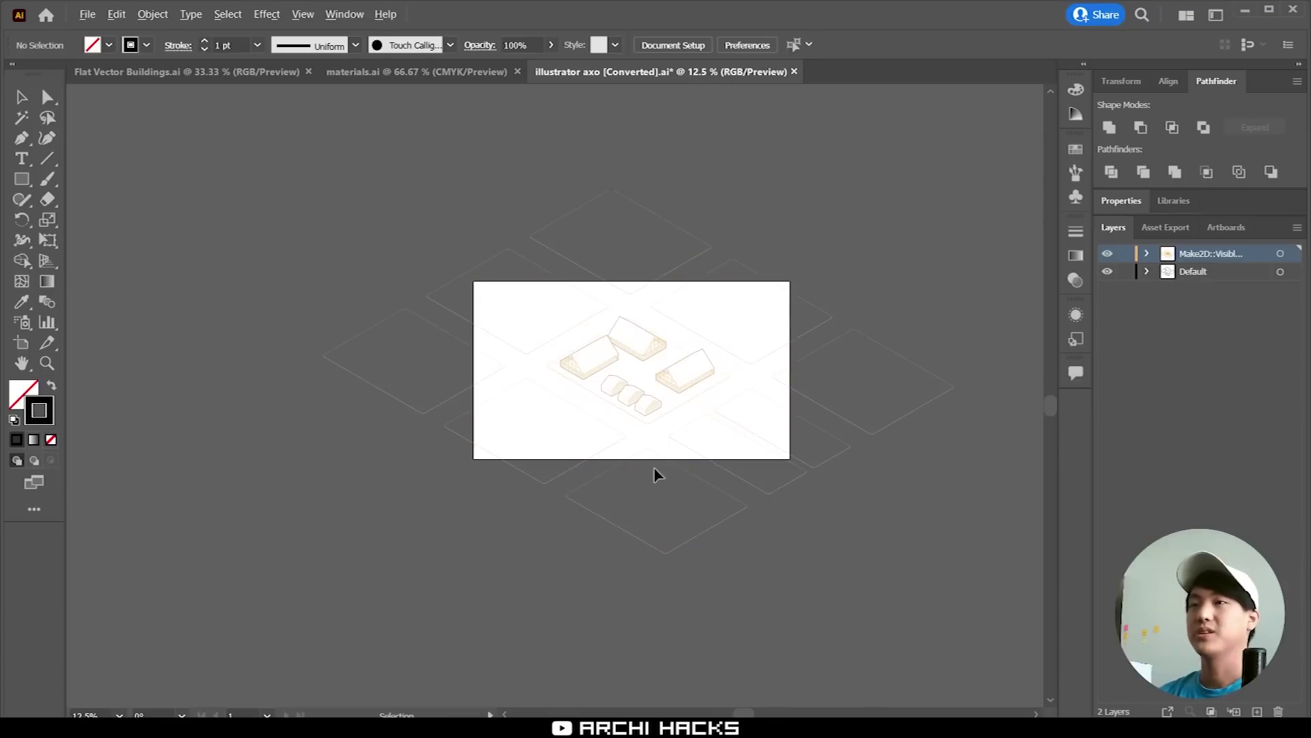
Narrow the artboard equally from both sides to a nearly square frame around the central block of buildings
key(ctrl+plus)
key(ctrl+plus)
key(ctrl+plus)
key(ctrl+plus)
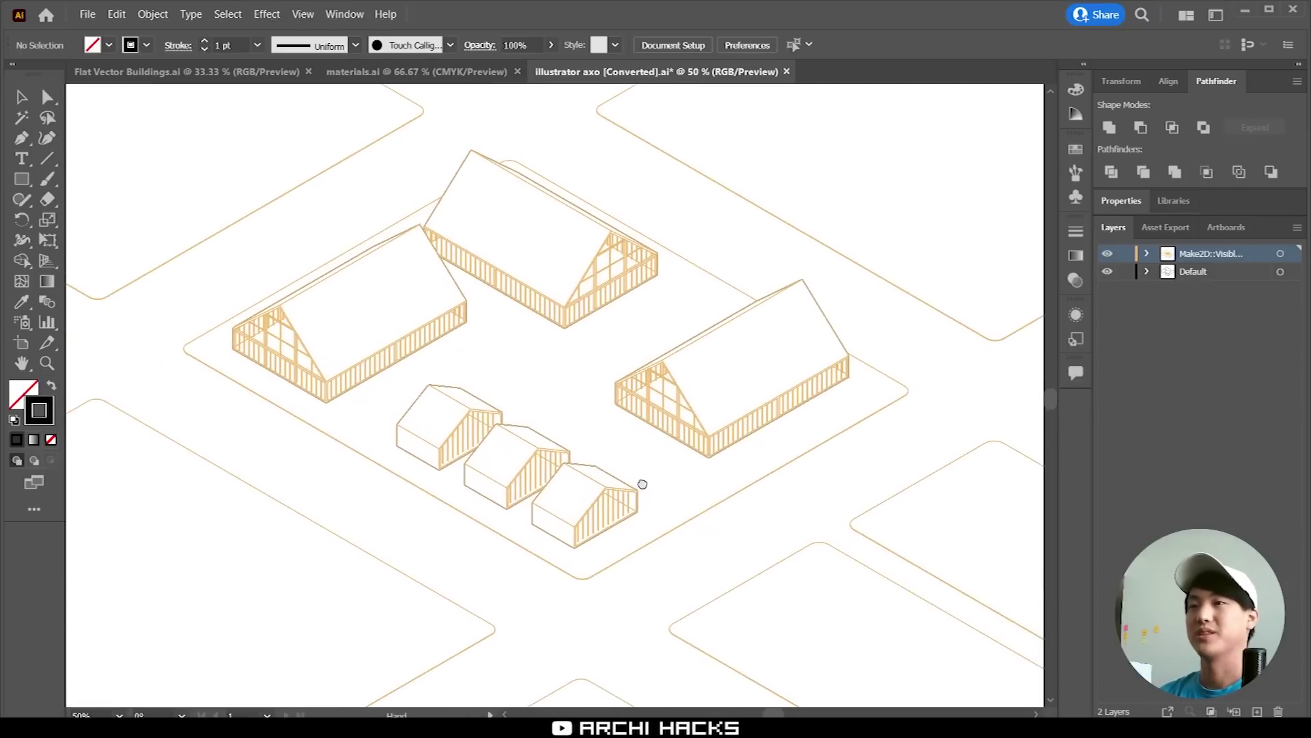
key(ctrl+minus)
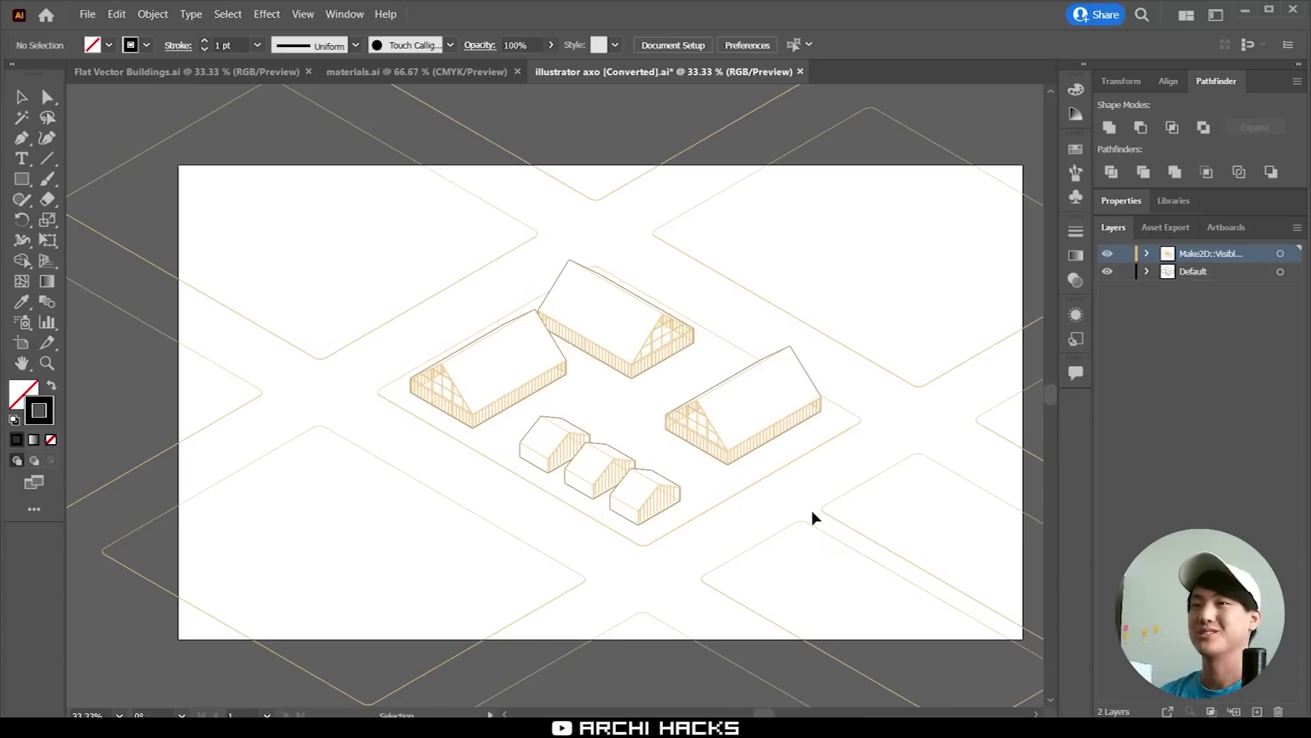
mouse_move(814, 513)
mouse_down()
mouse_move(744, 518)
mouse_move(748, 531)
mouse_up()
mouse_move(584, 411)
mouse_down()
mouse_move(642, 431)
mouse_move(633, 382)
mouse_up()
key(shift+o)
drag(167, 389, 314, 390)
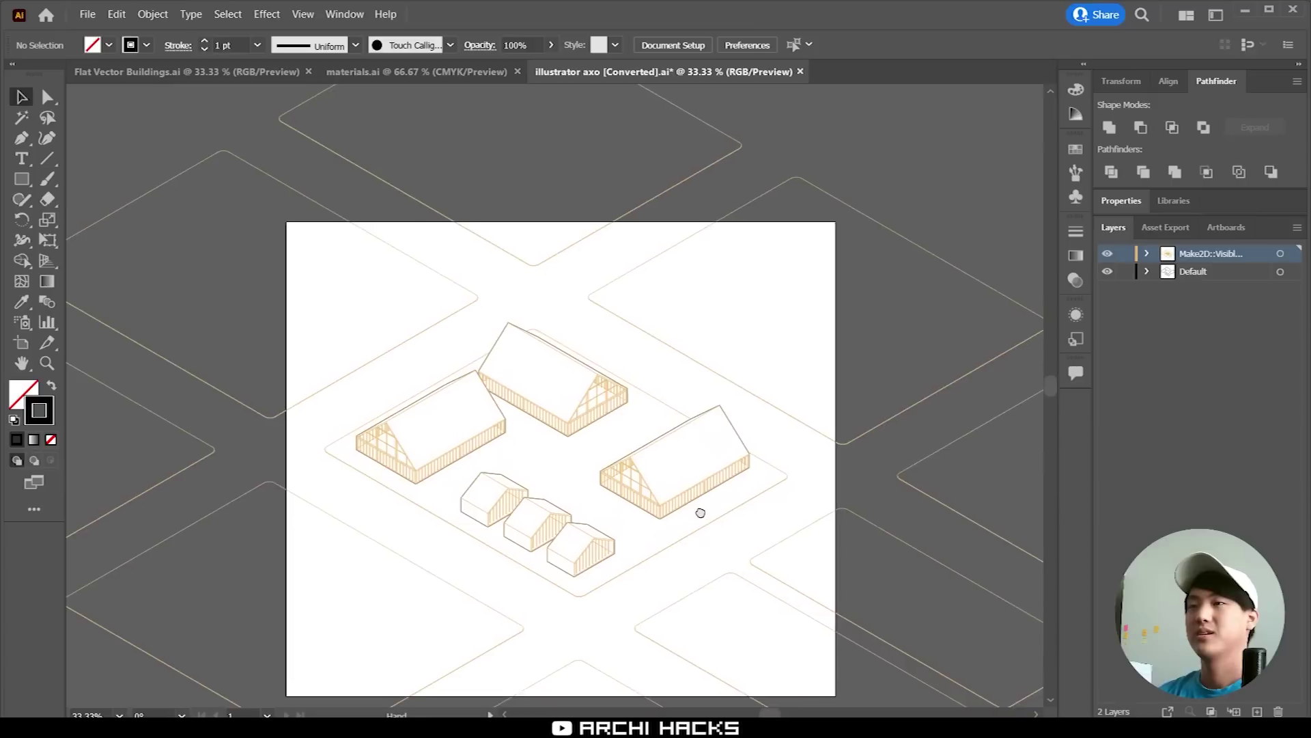
Recolor the strokes of all linework on the Make2D visible layer to near-black
scroll(577, 477, up, 1)
drag(601, 495, 677, 466)
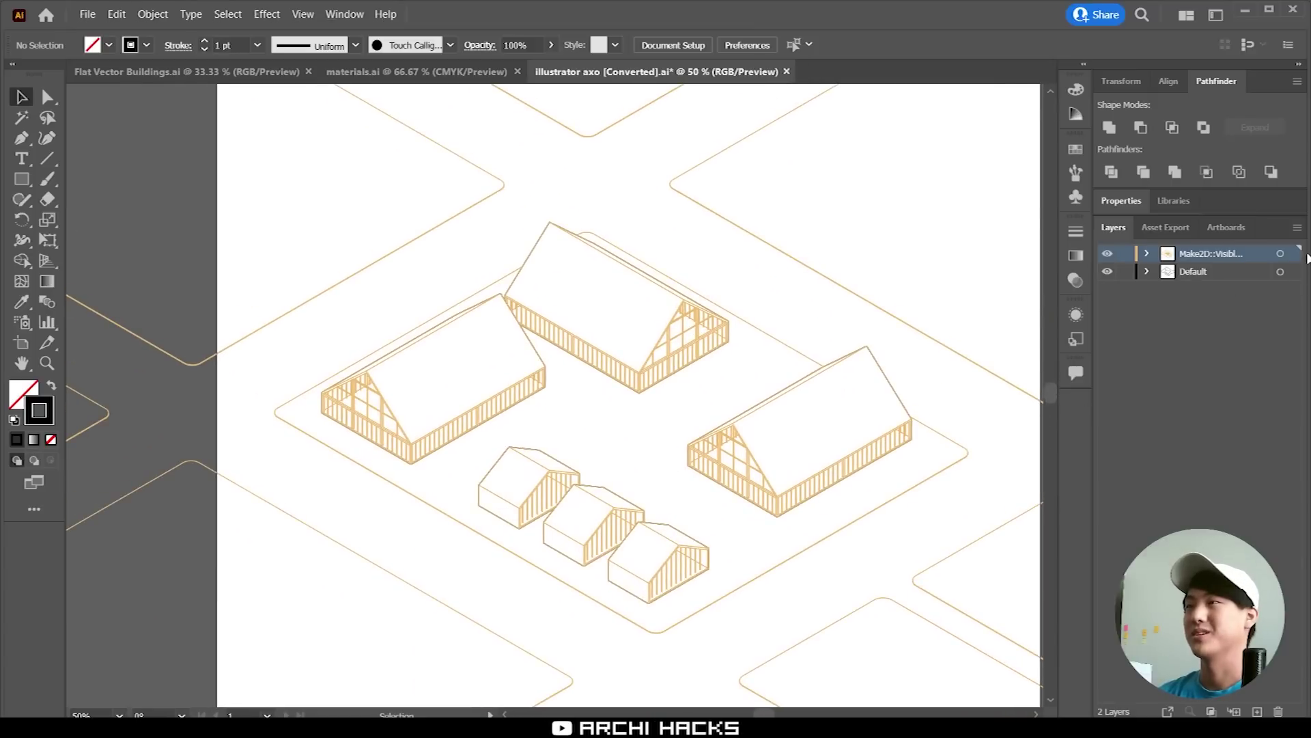
click(1280, 254)
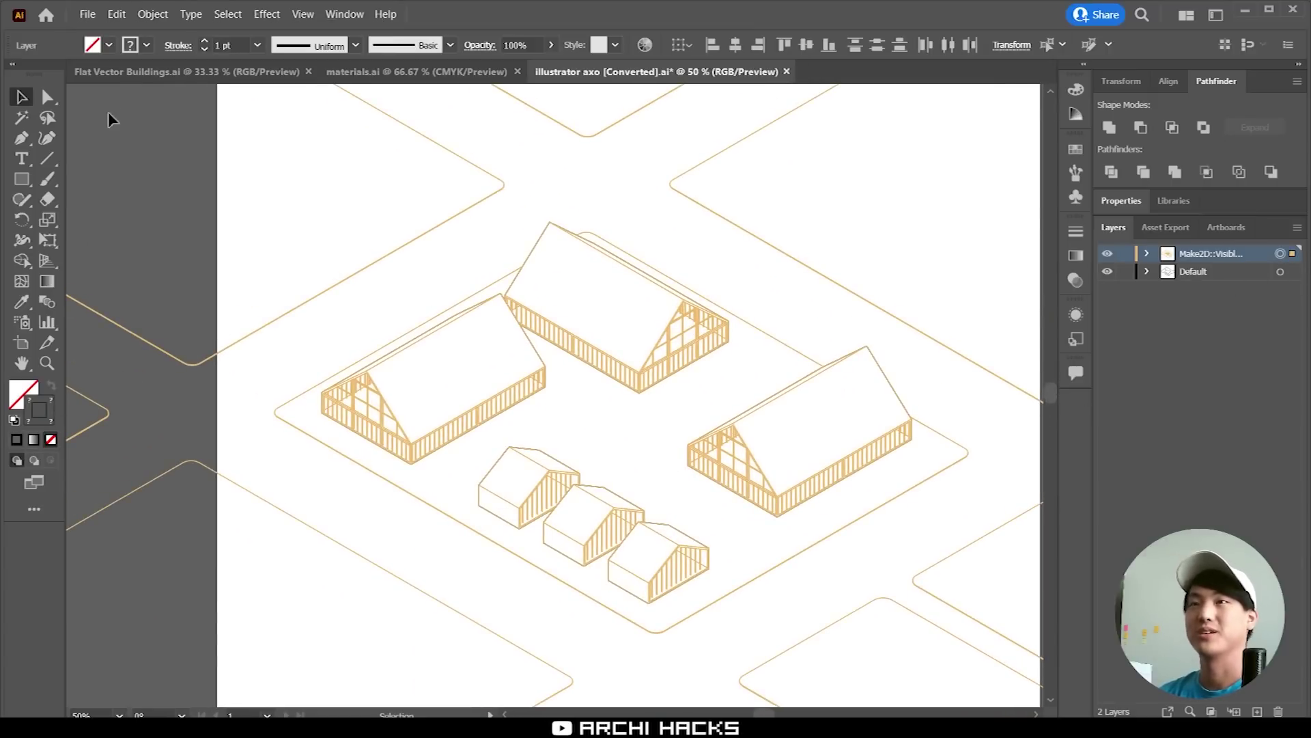
double_click(46, 419)
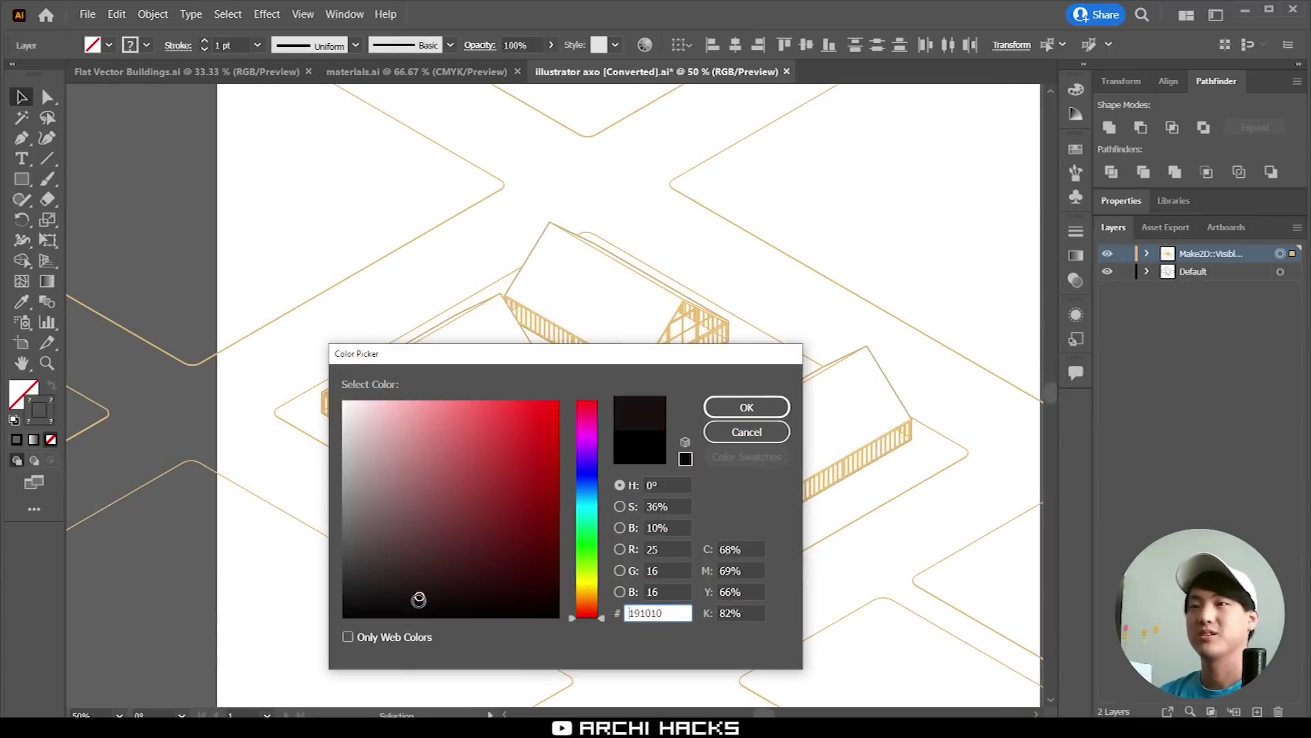
click(733, 406)
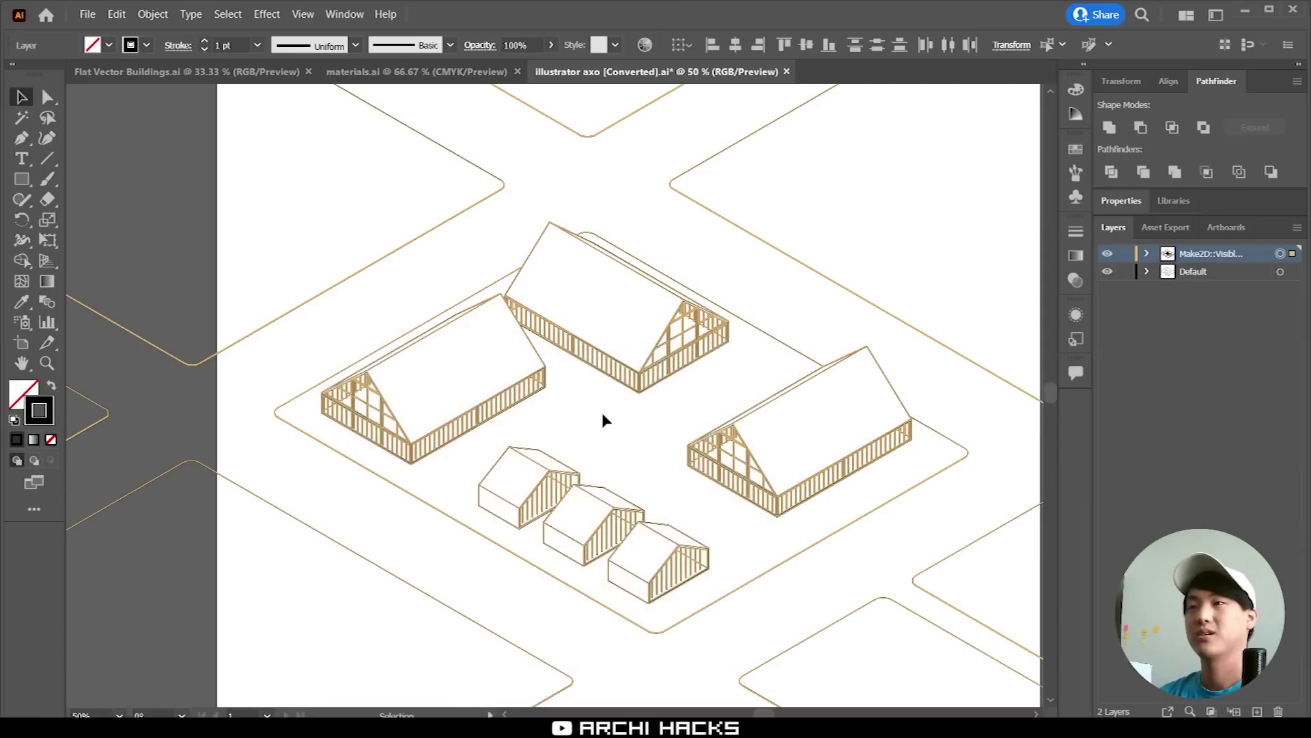
click(953, 299)
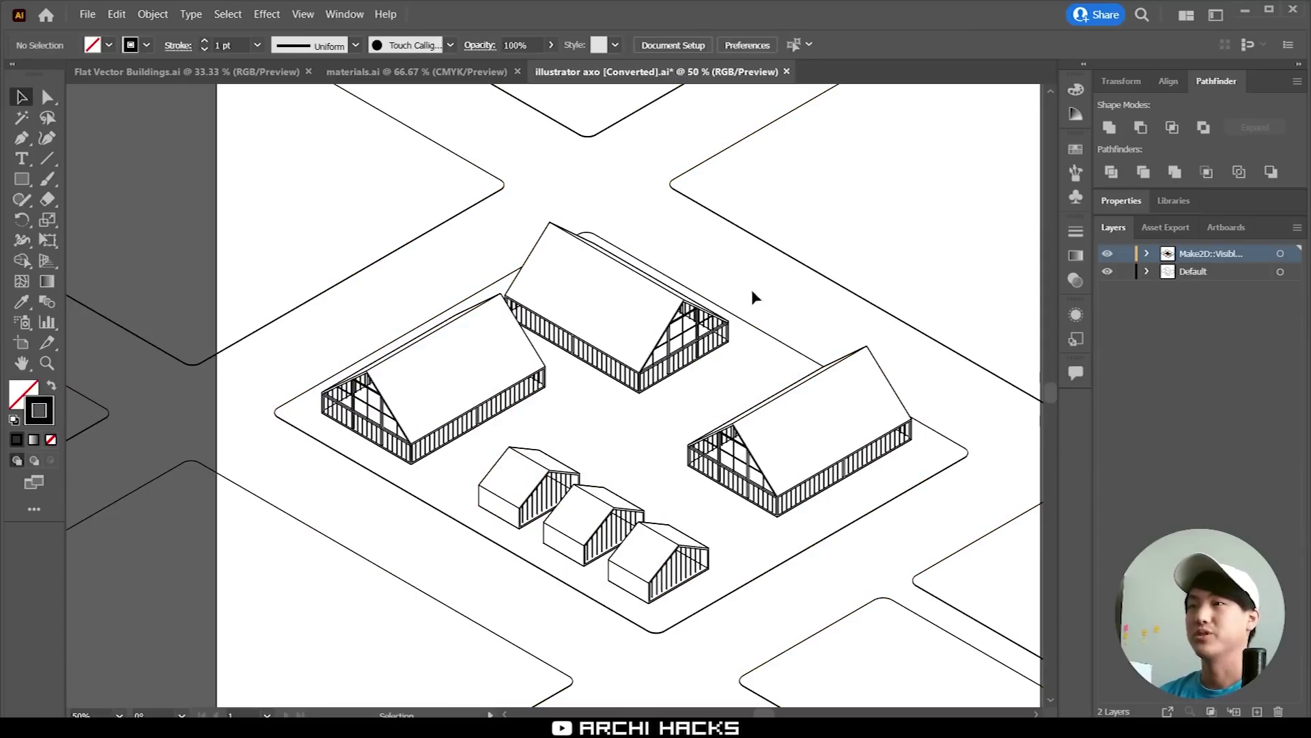
Set the stroke weight of all linework on the Make2D visible layer to 0.25 pt
click(1293, 253)
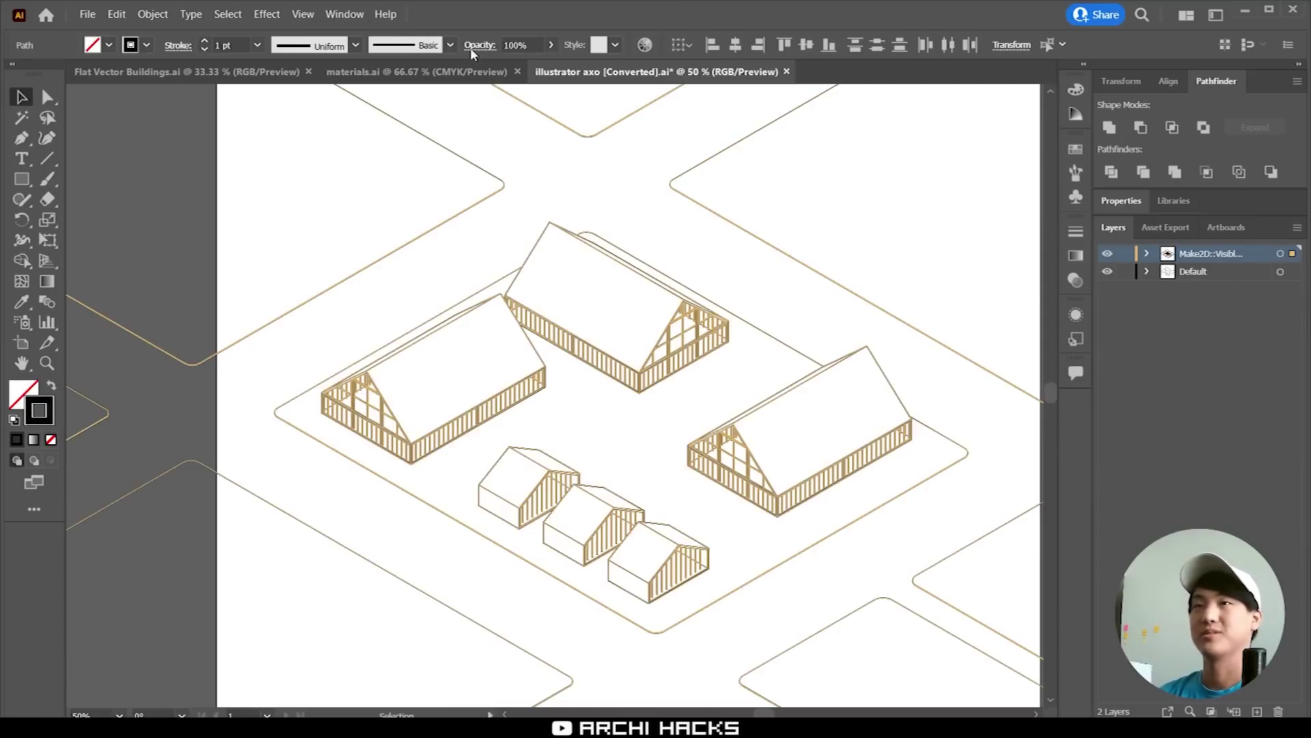
click(232, 44)
text(0.25)
key(Return)
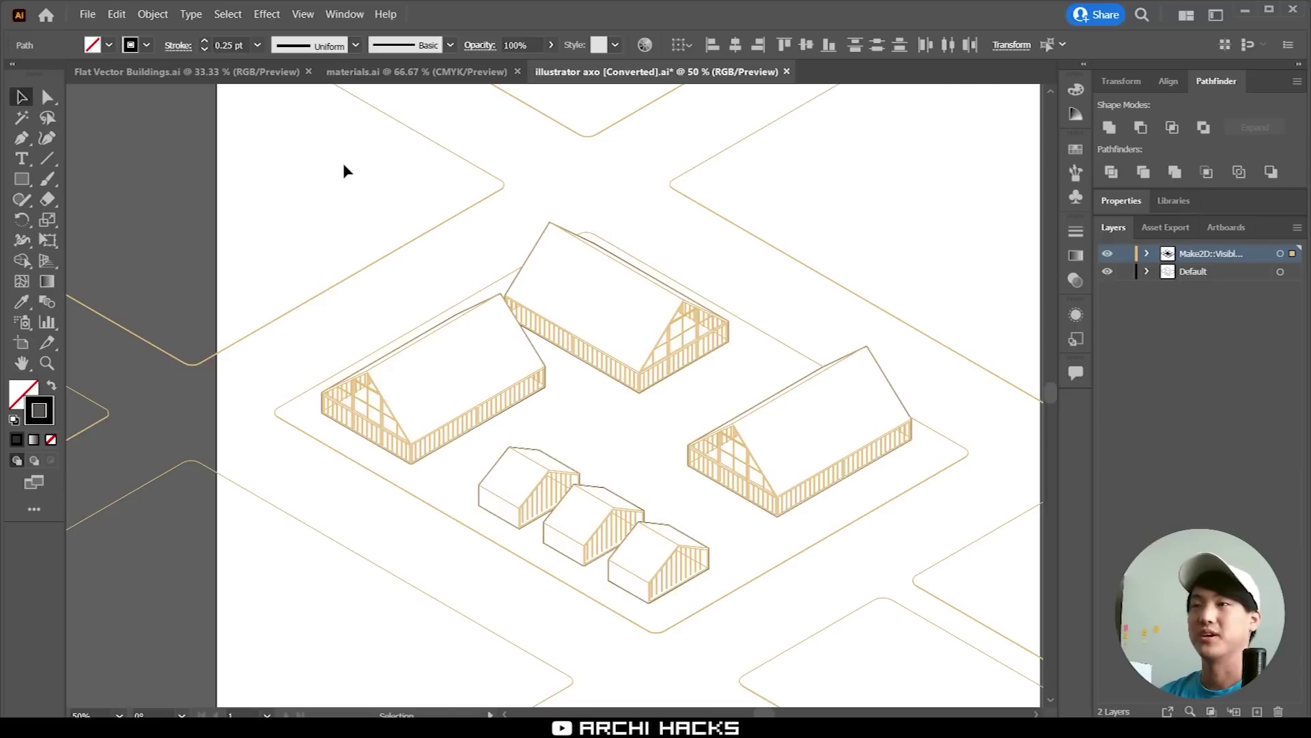
click(731, 541)
scroll(794, 582, down, 1)
scroll(785, 538, right, 2)
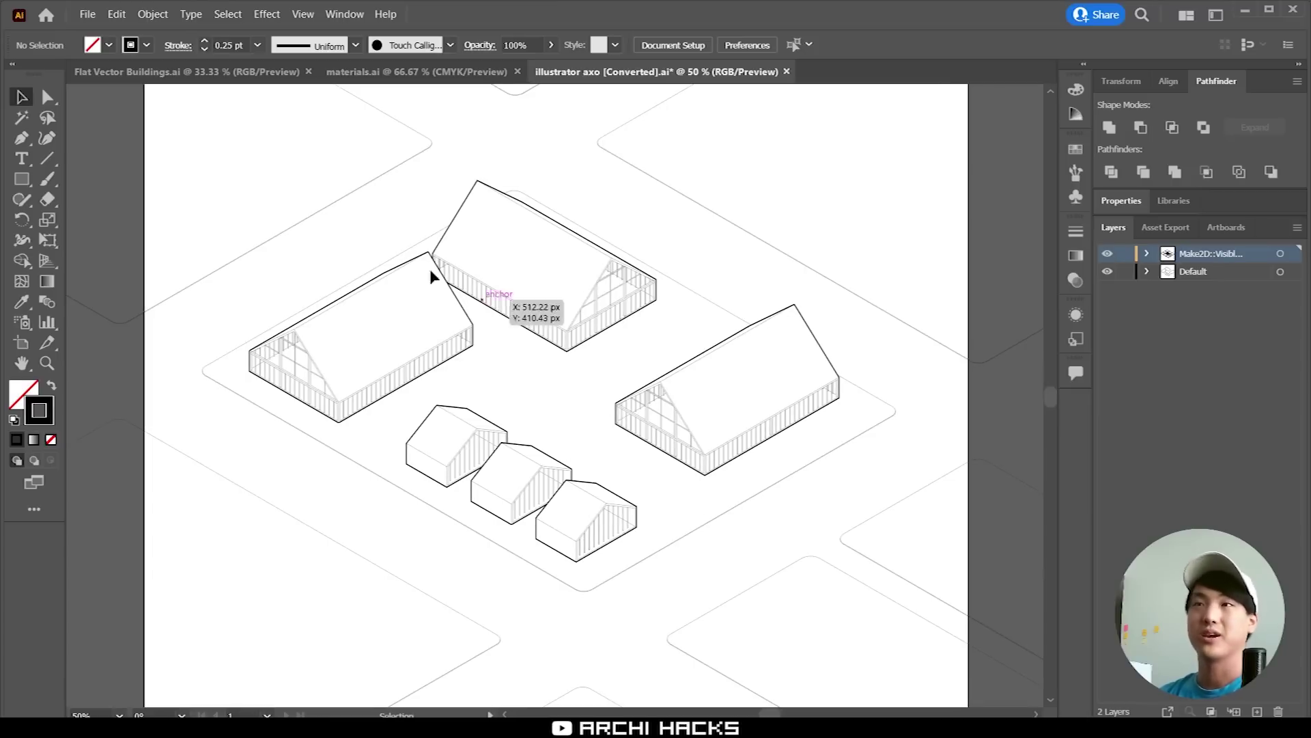
Open Flat Vector Buildings.ai and view the isometric city buildings pack with its line-drawing preview on the Arch Hive marketplace
click(185, 73)
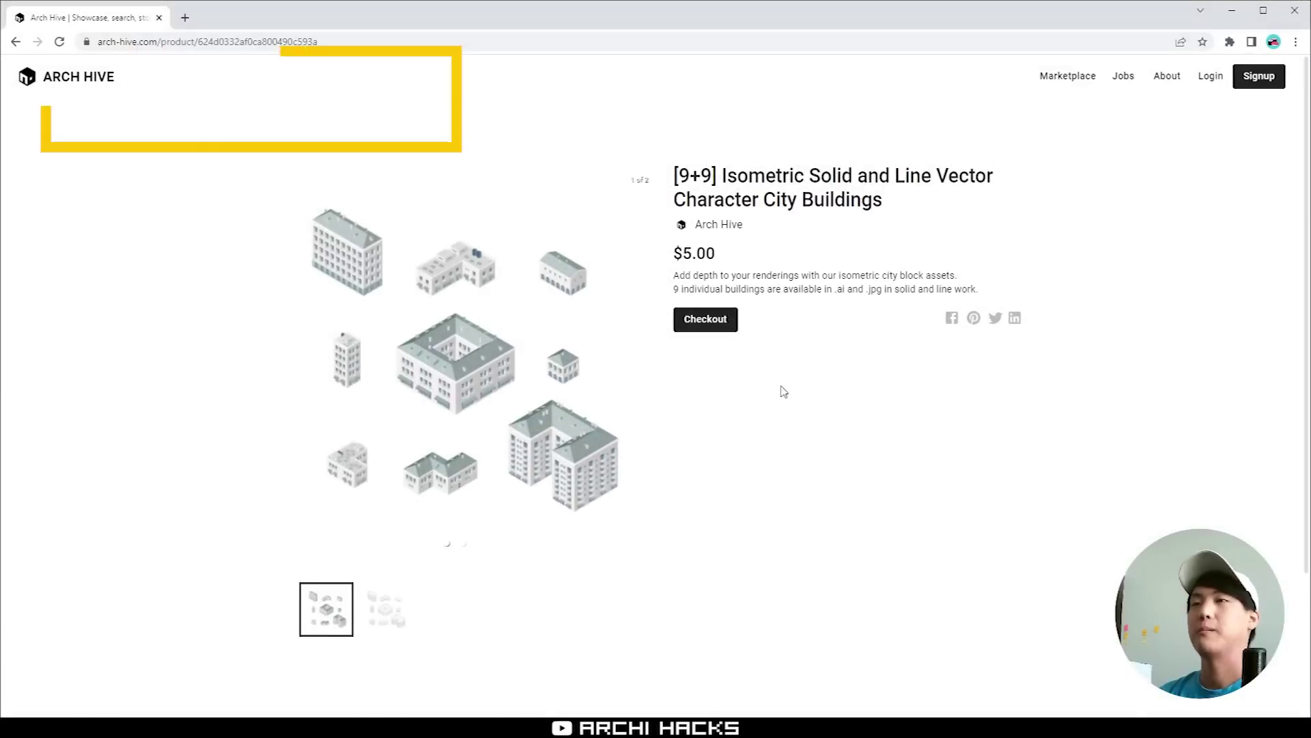
click(1057, 76)
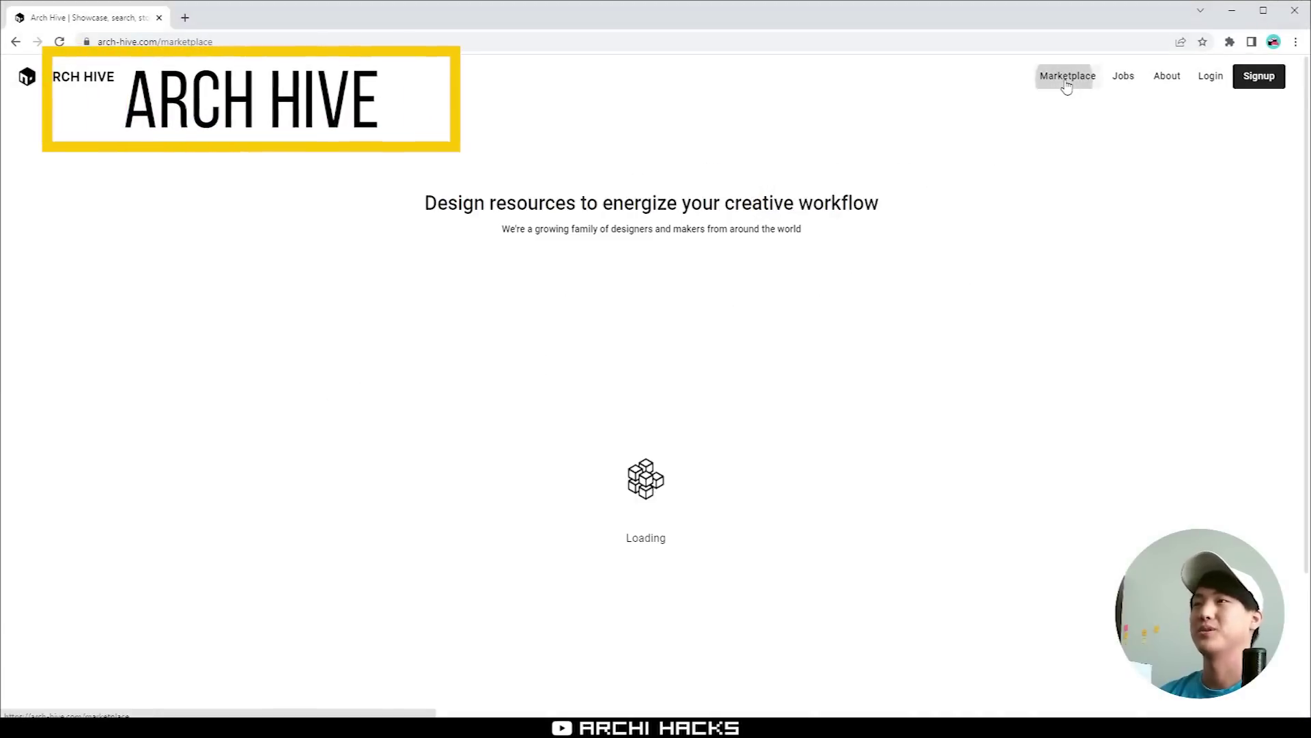
scroll(994, 440, down, 2)
scroll(994, 440, up, 2)
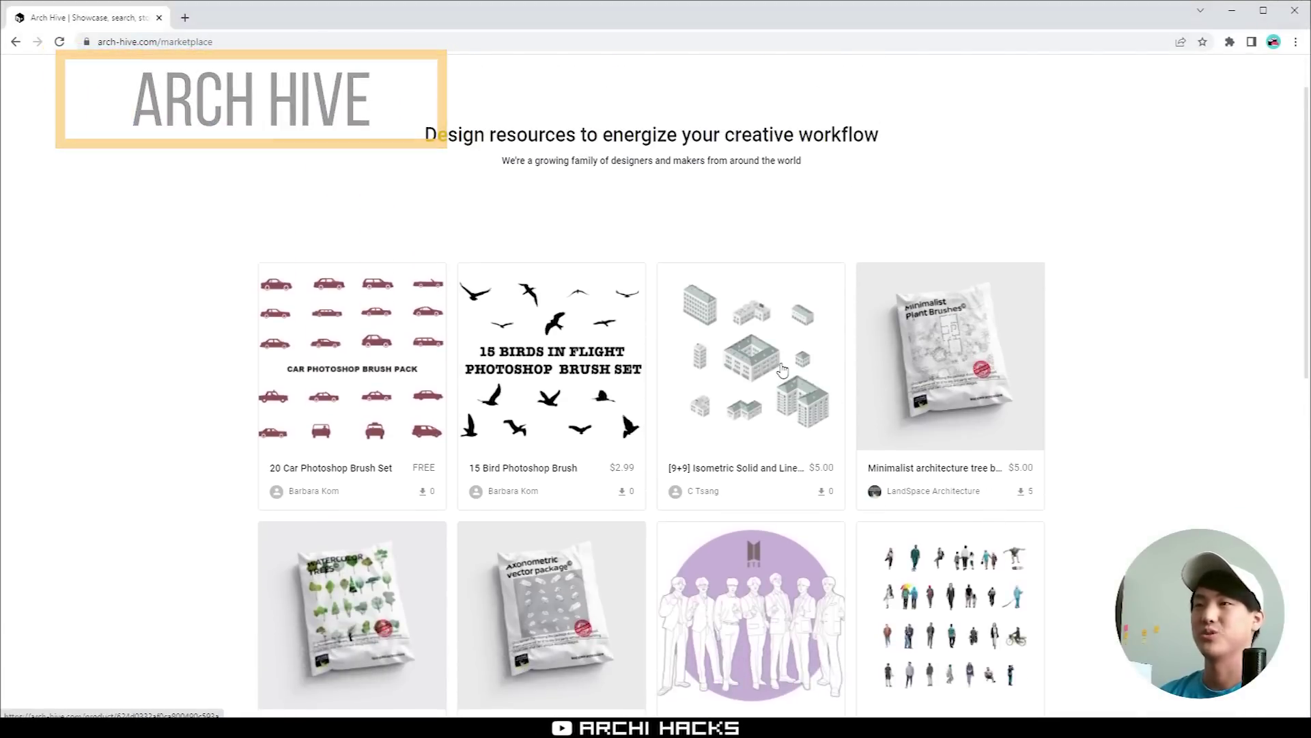
click(783, 370)
click(384, 614)
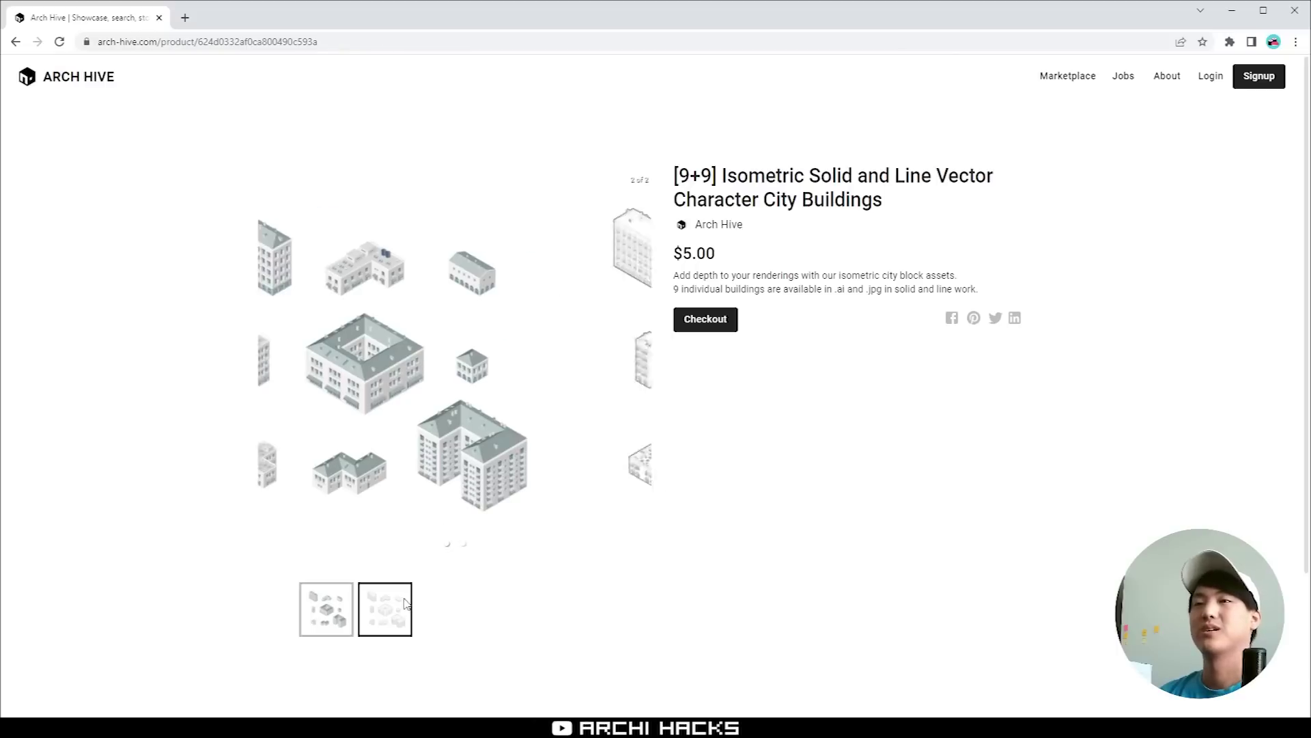
Return to Illustrator and ungroup the building outlines on the line-drawing artboard of Flat Vector Buildings.ai
click(1230, 17)
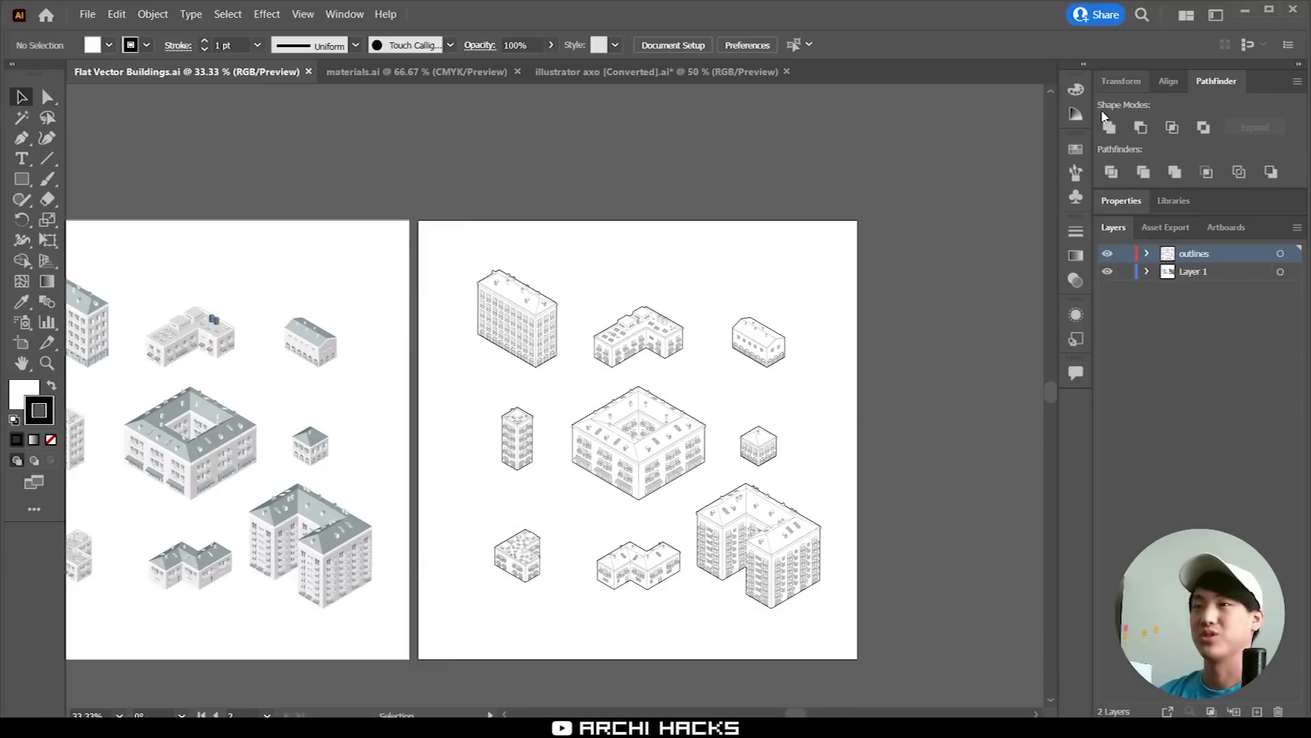
drag(340, 266, 486, 219)
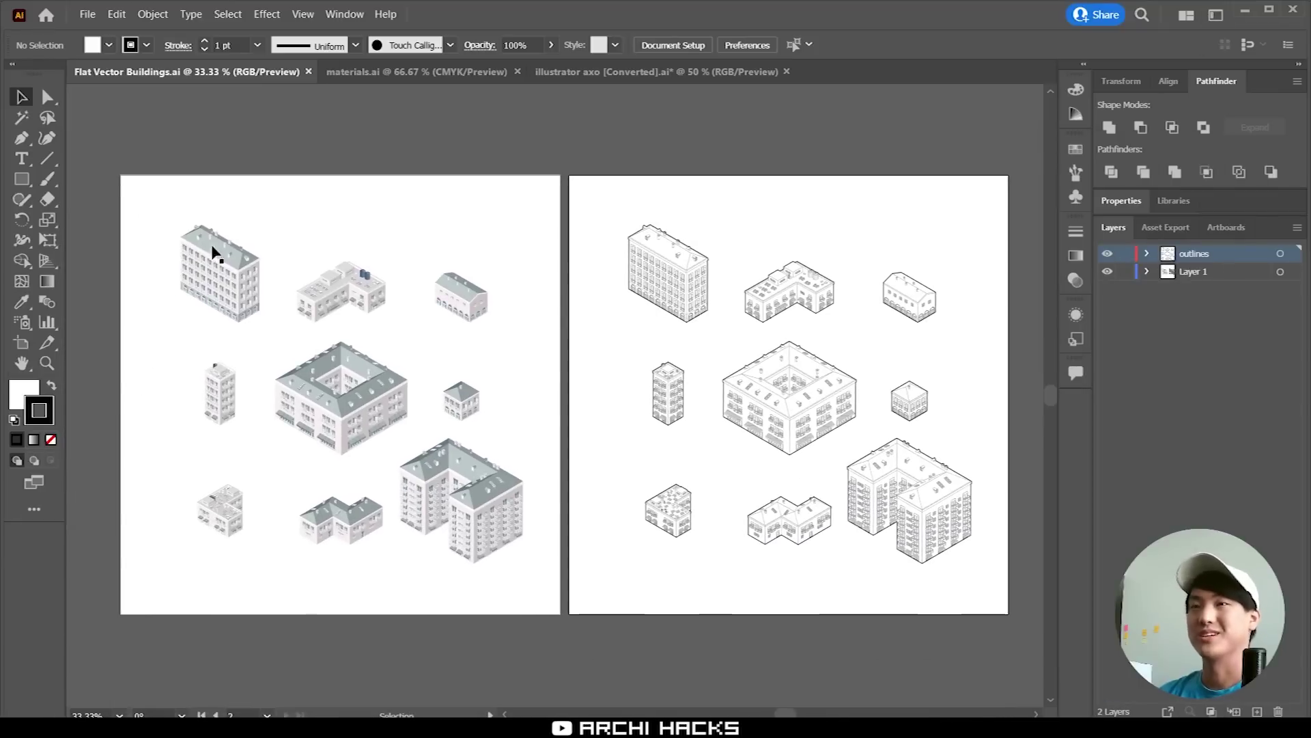
scroll(805, 379, up, 2)
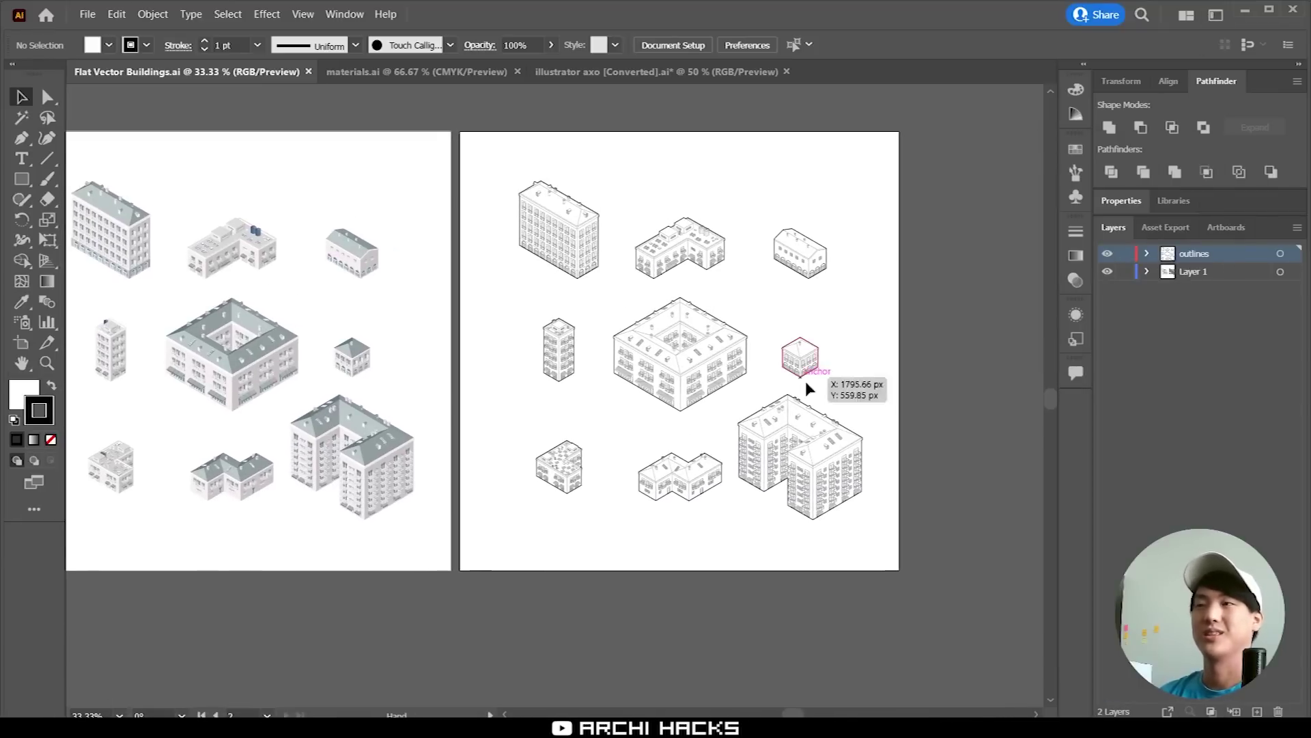
drag(801, 304, 775, 339)
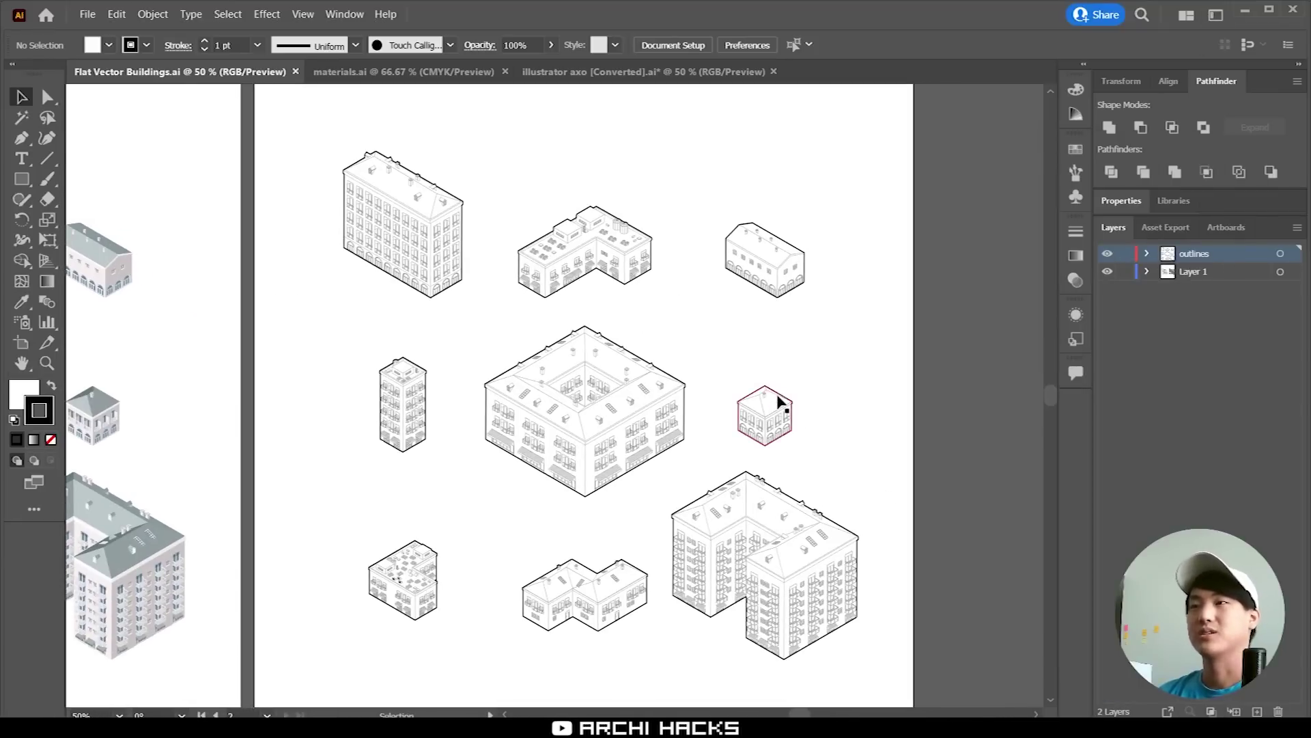
click(783, 403)
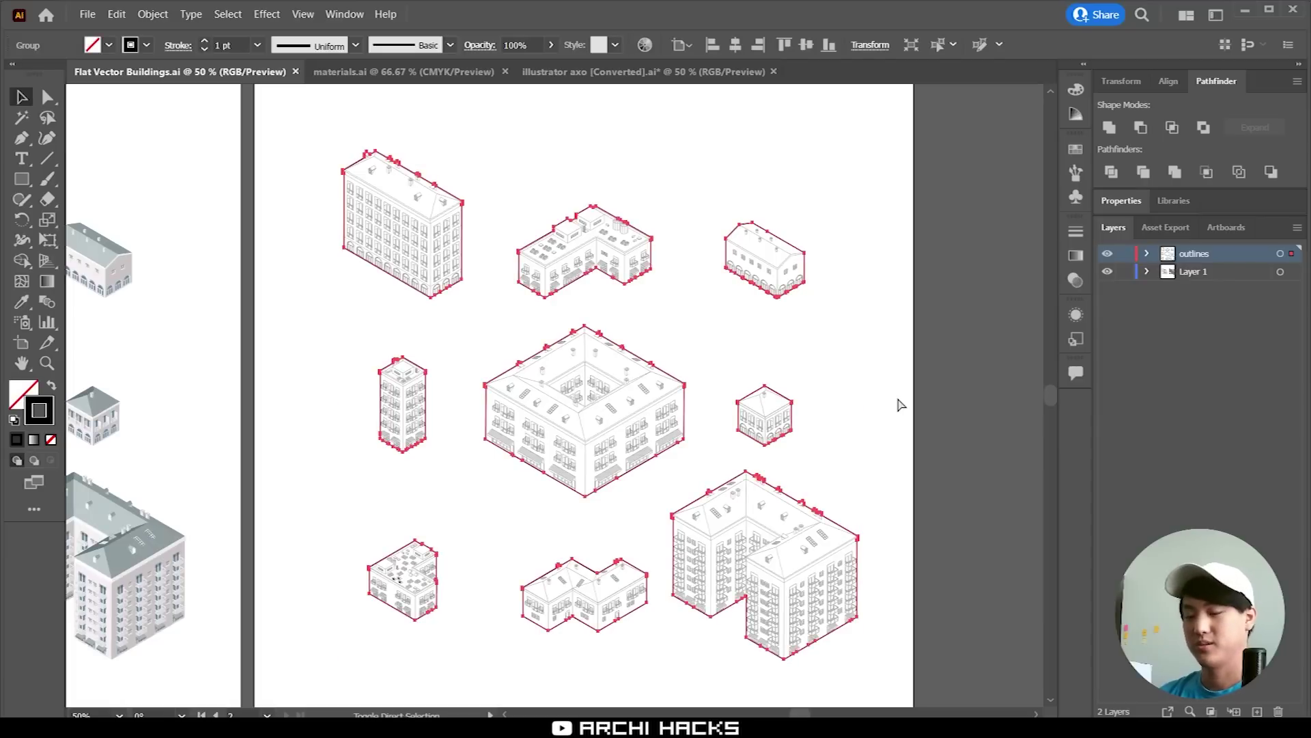
key(ctrl+shift+g)
click(901, 183)
Copy all line-drawn buildings into the illustrator axo document with their layers, and lock the Make2D and Default layers
drag(703, 319, 345, 635)
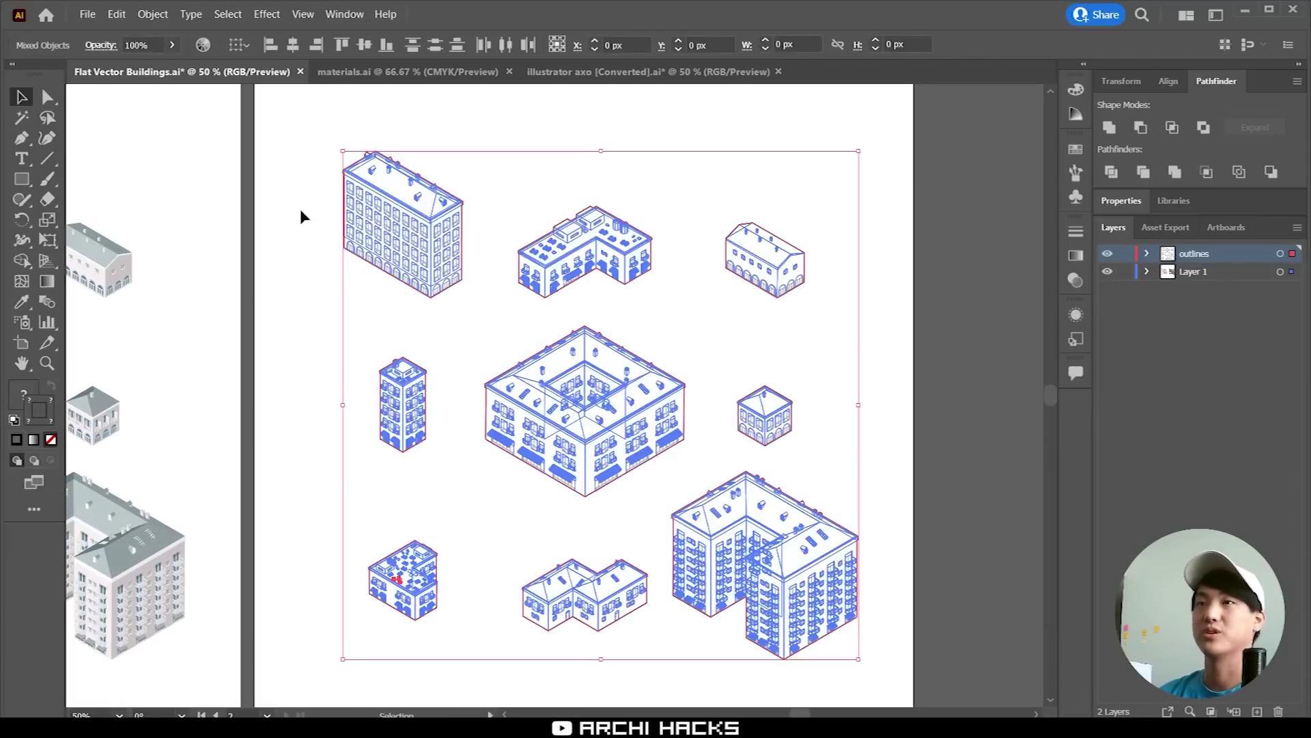
drag(299, 145, 874, 680)
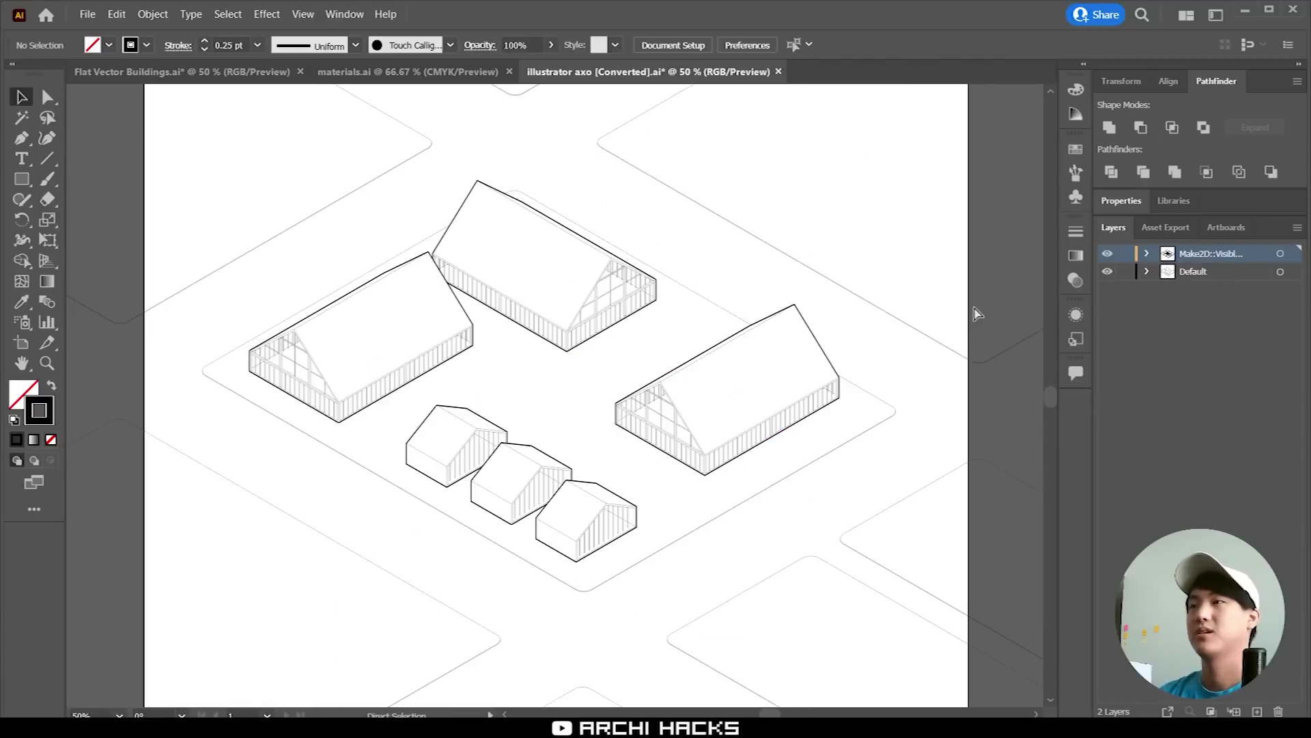
key(ctrl+v)
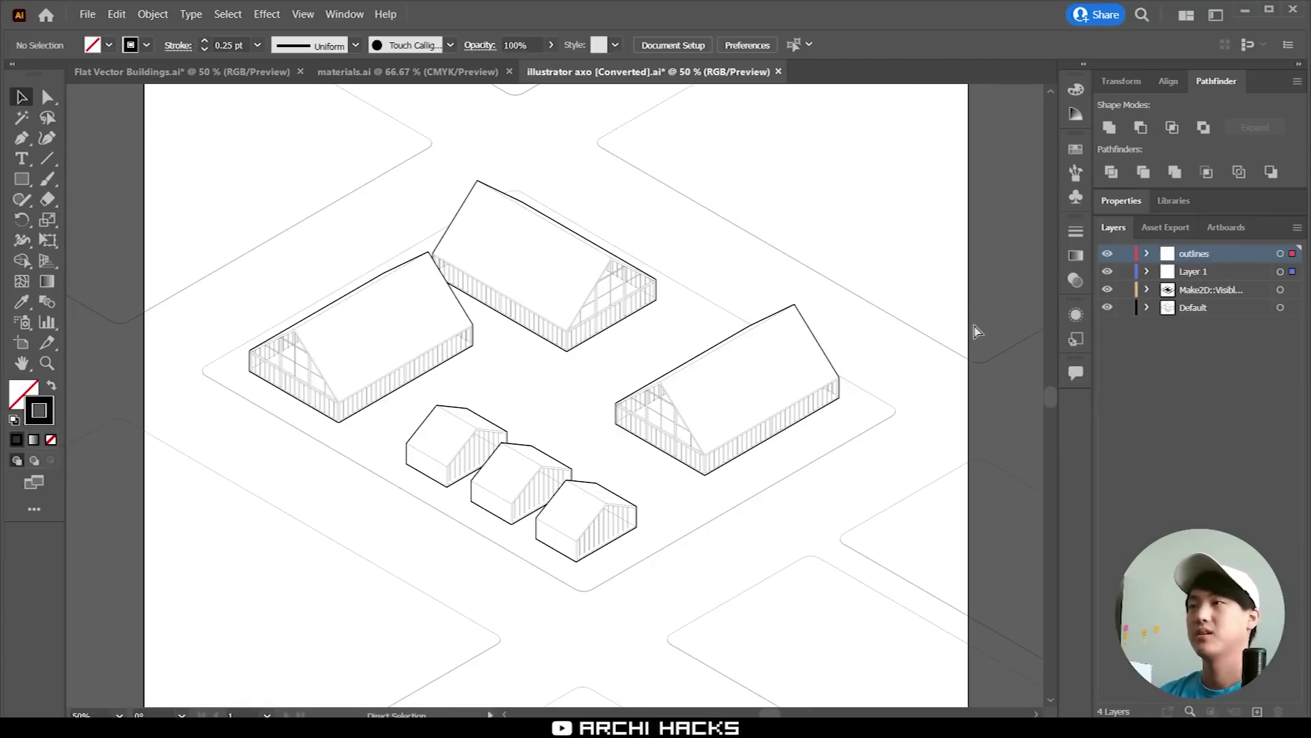
key(ctrl+v)
click(1125, 289)
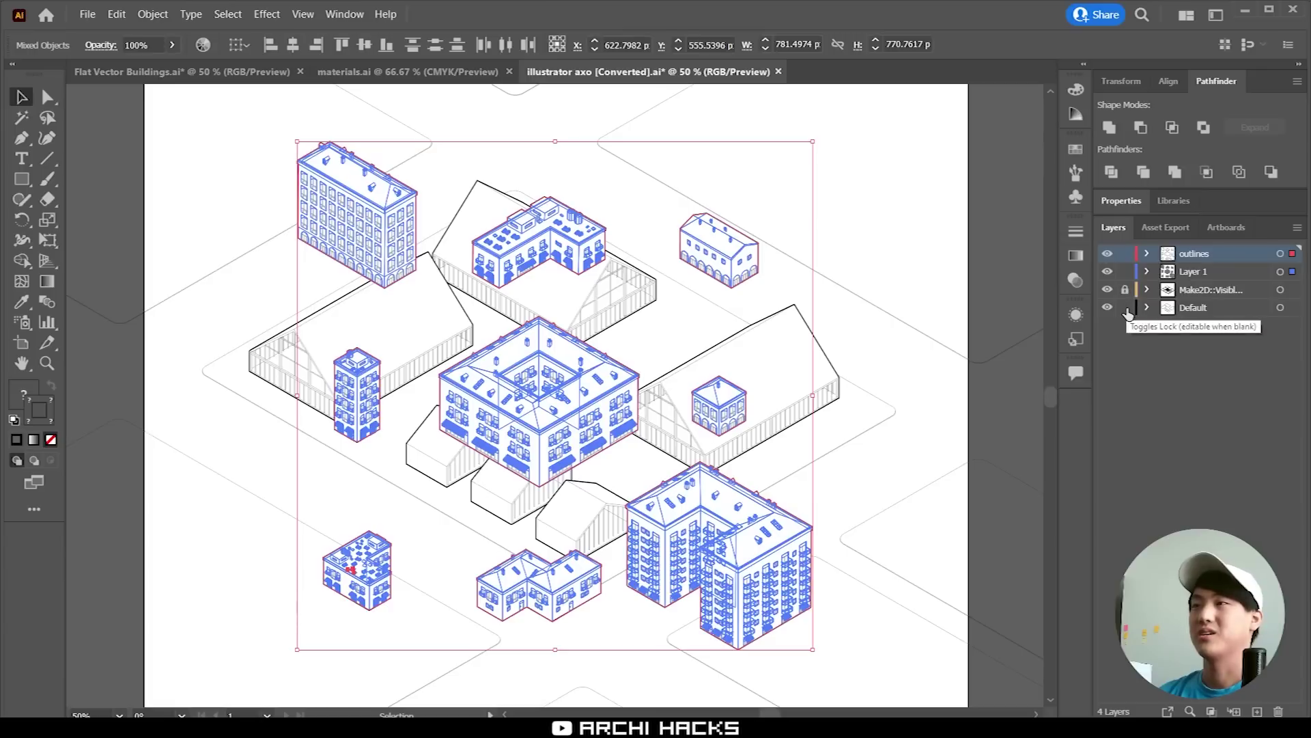
click(1125, 307)
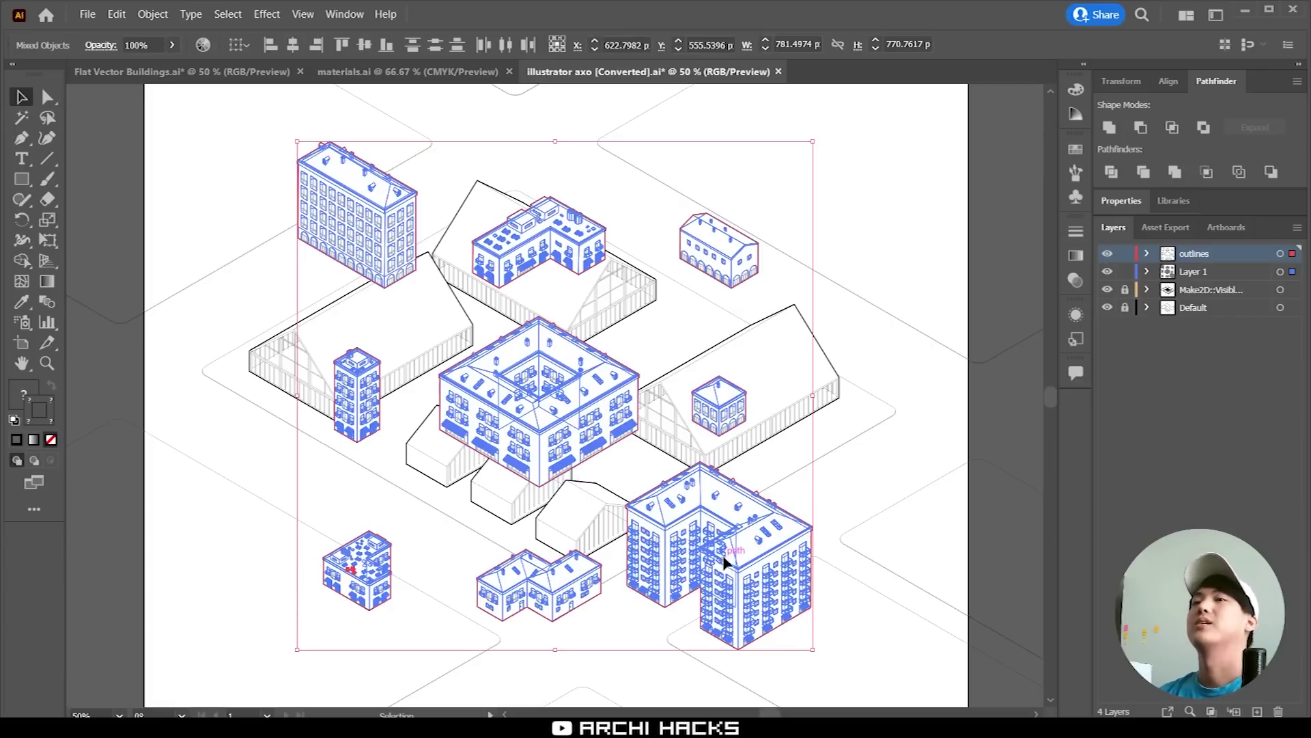
Enlarge the pasted buildings proportionally to about 896 px wide overall and move them off the artboard, left of it
drag(725, 562, 580, 447)
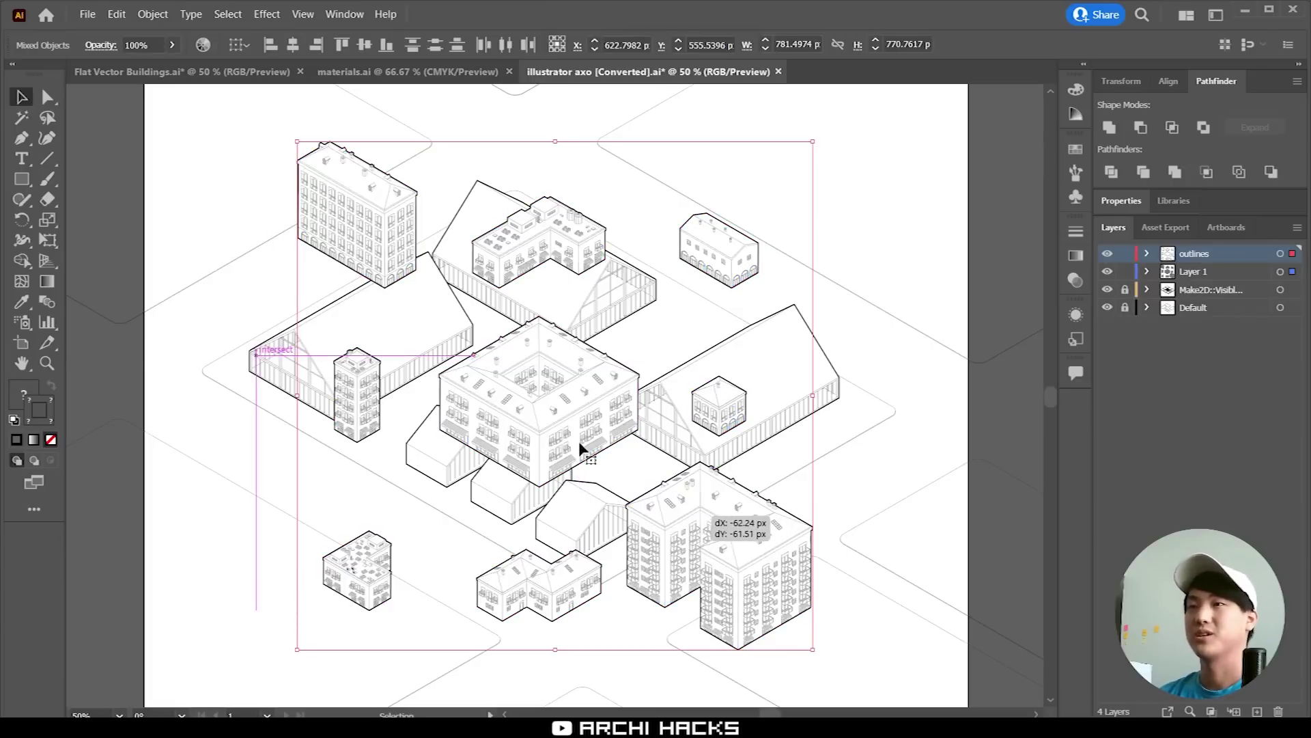
scroll(580, 447, up, 1)
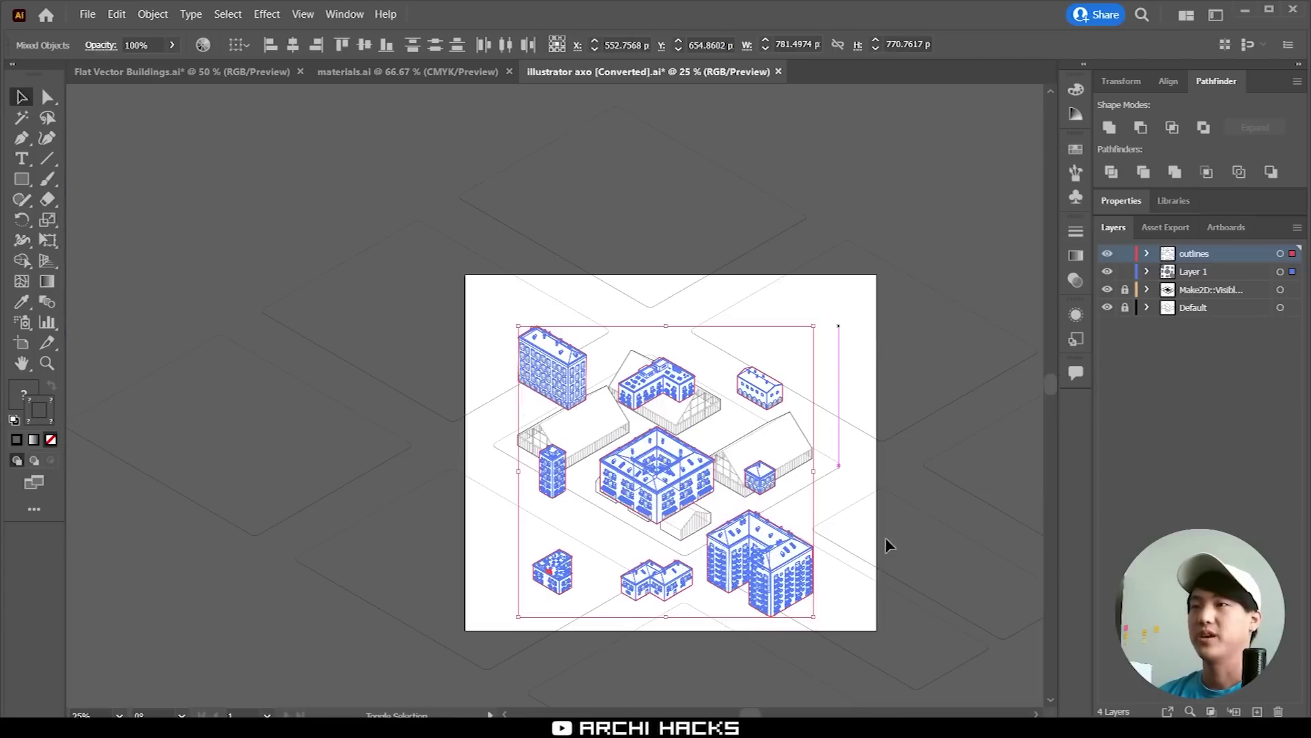
drag(892, 559, 960, 543)
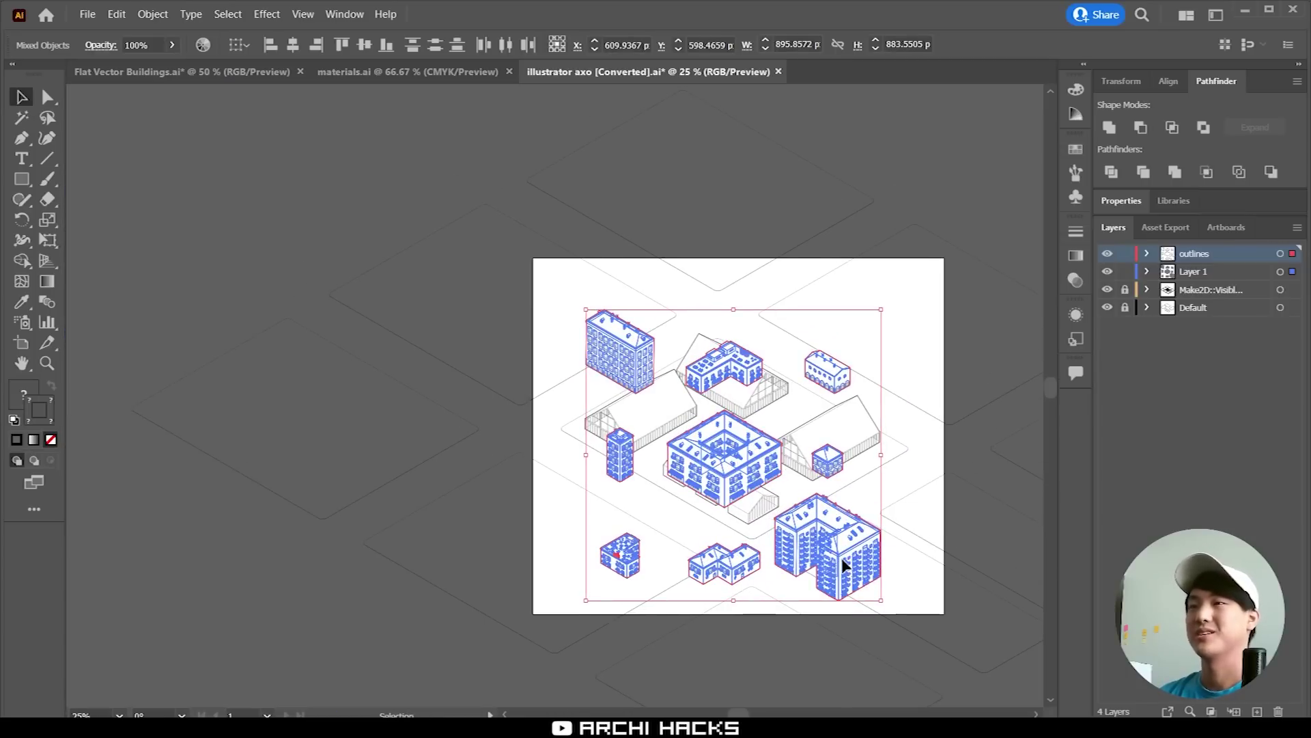
drag(844, 560, 465, 532)
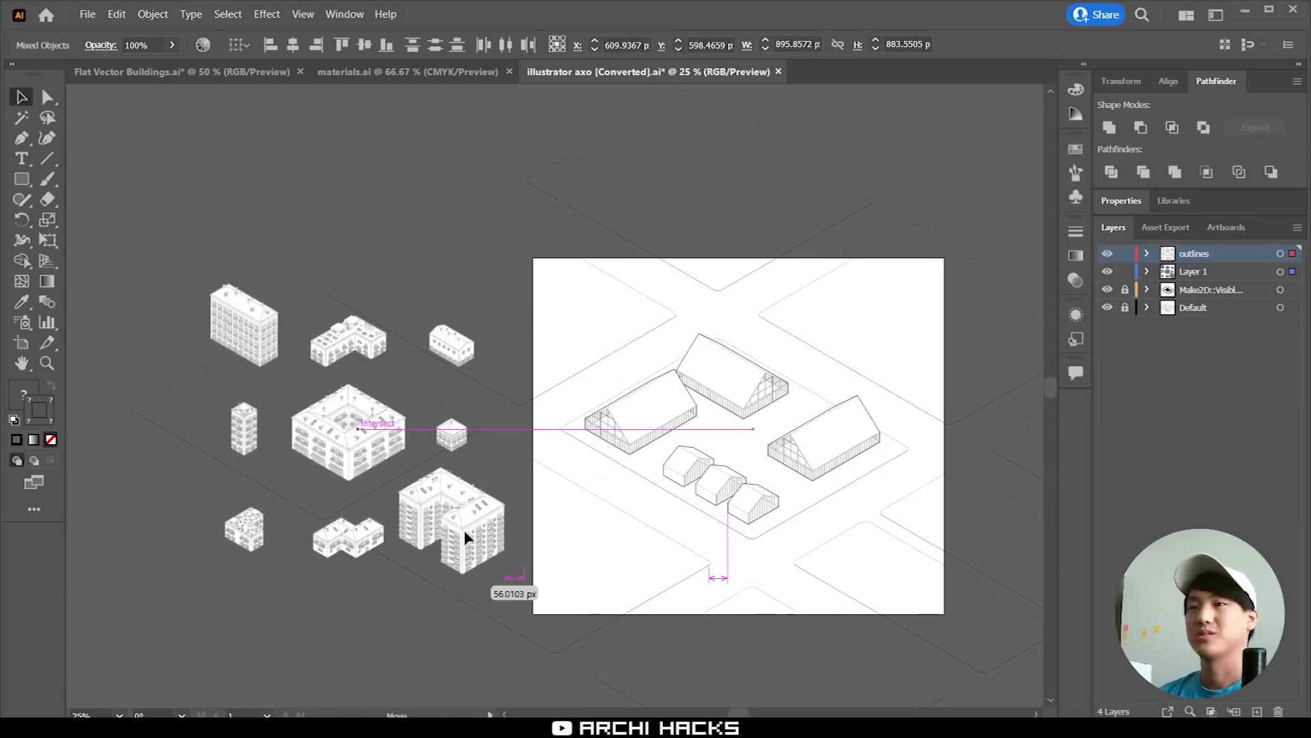
click(521, 296)
Place the small arched-window building and the small flat-roofed building side by side at the corner of the upper-right city block
scroll(522, 335, up, 1)
drag(452, 365, 886, 385)
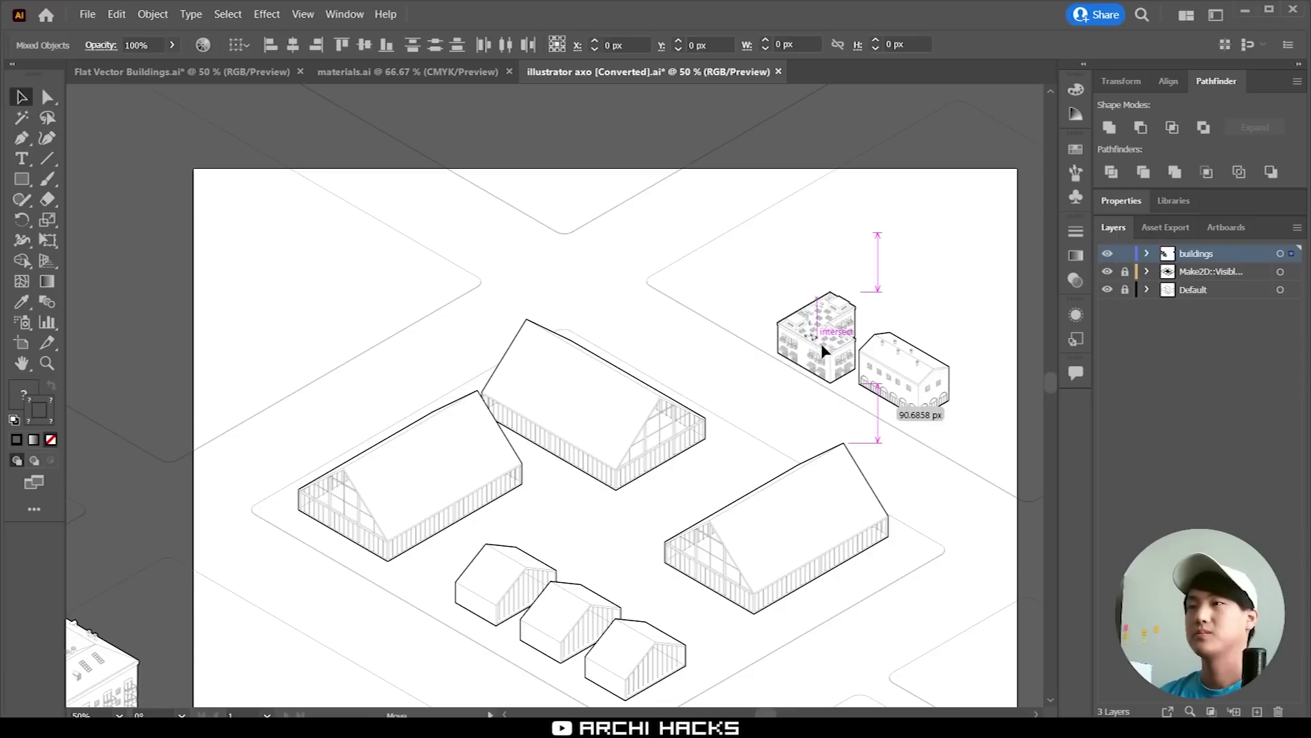
drag(826, 333, 828, 331)
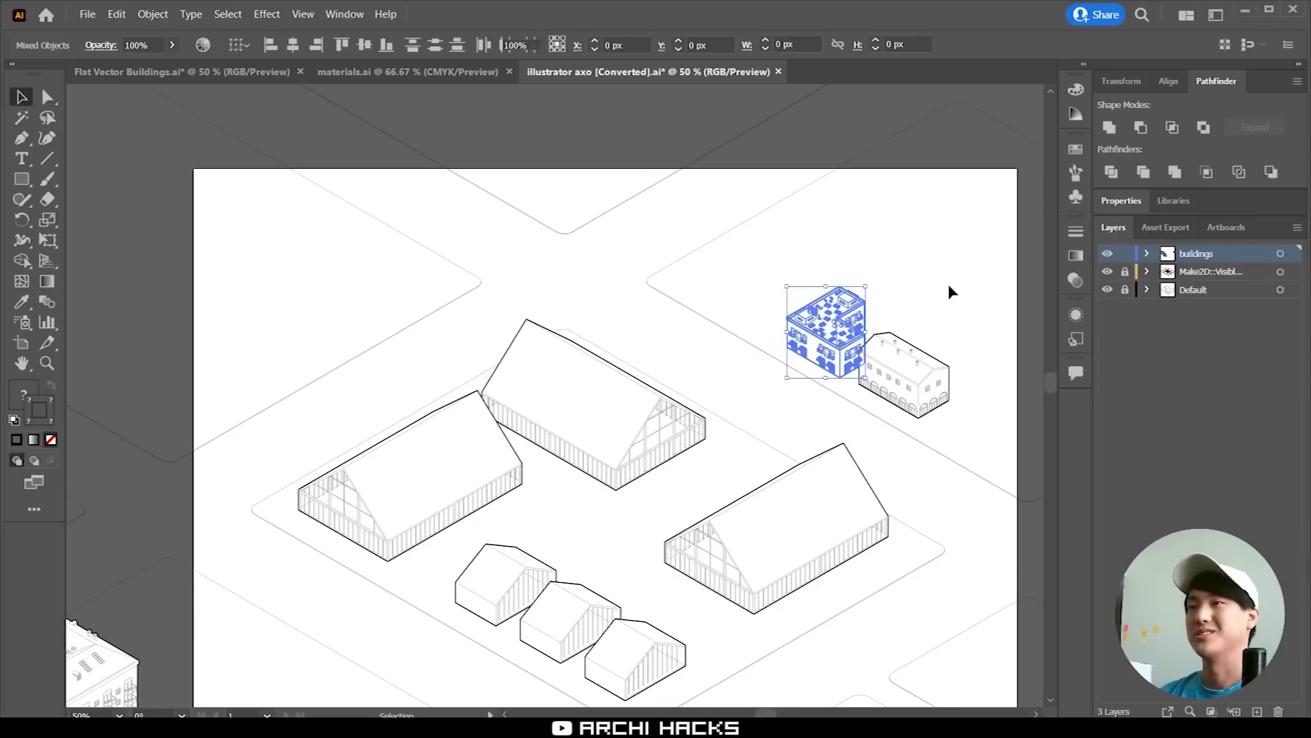
click(915, 354)
drag(915, 354, 801, 282)
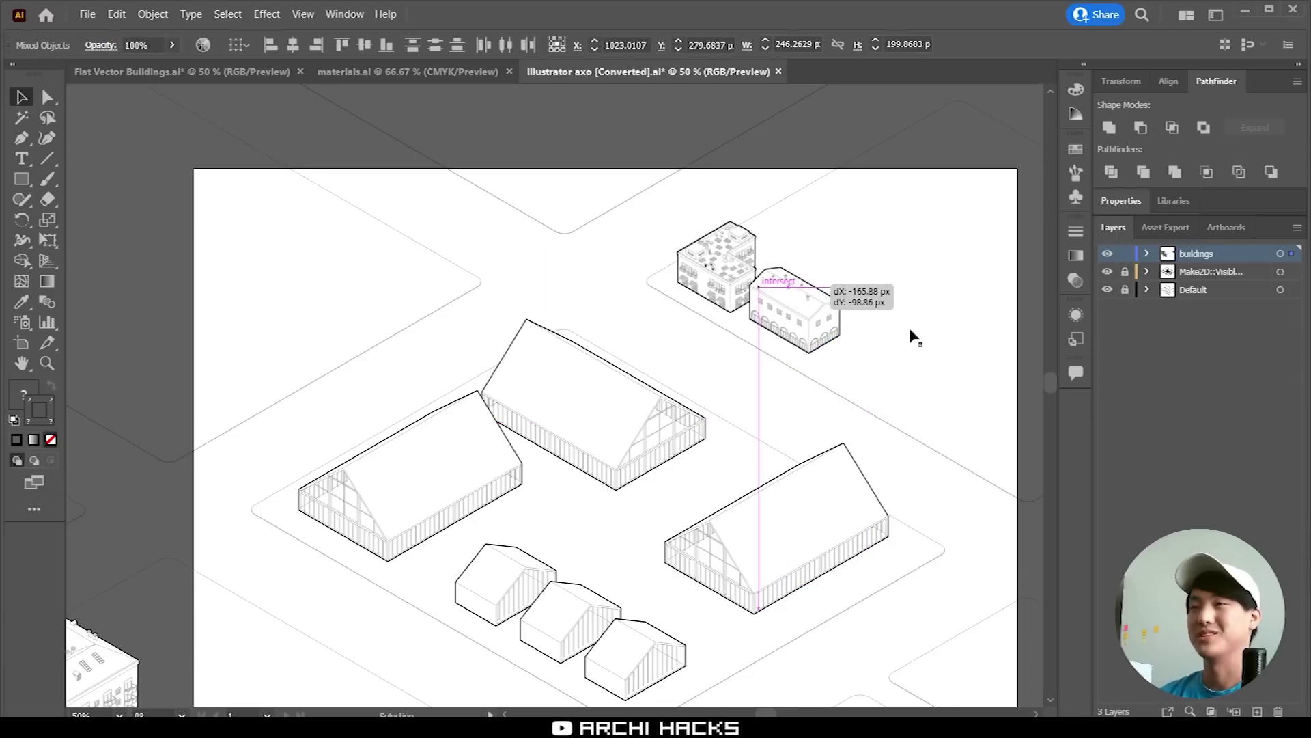
click(588, 491)
Move the tall U-shaped apartment building onto the city block at the artboard's lower edge
drag(588, 490, 849, 380)
scroll(771, 407, down, 1)
drag(693, 496, 524, 470)
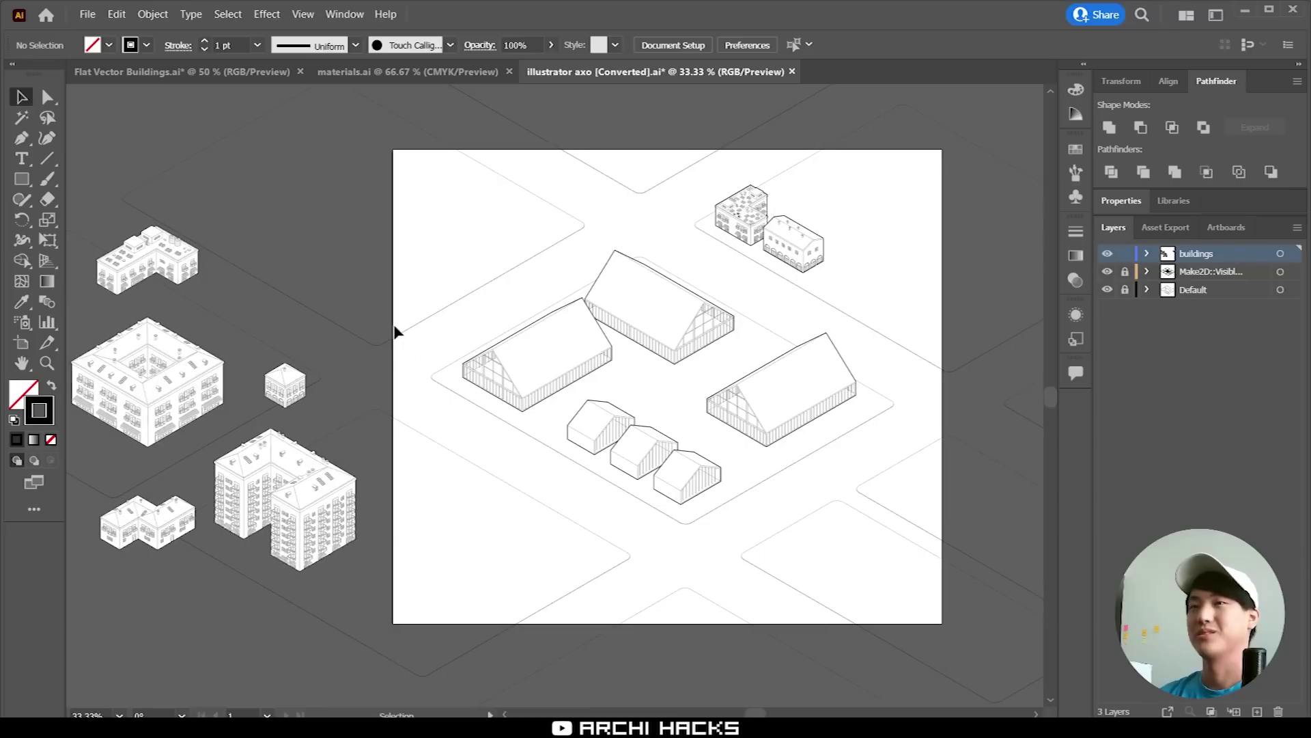
drag(296, 471, 697, 619)
click(726, 544)
Place the courtyard building on the upper-left city block and the L-shaped flat-roofed building on the lower-right block
drag(352, 521, 451, 545)
drag(266, 420, 592, 250)
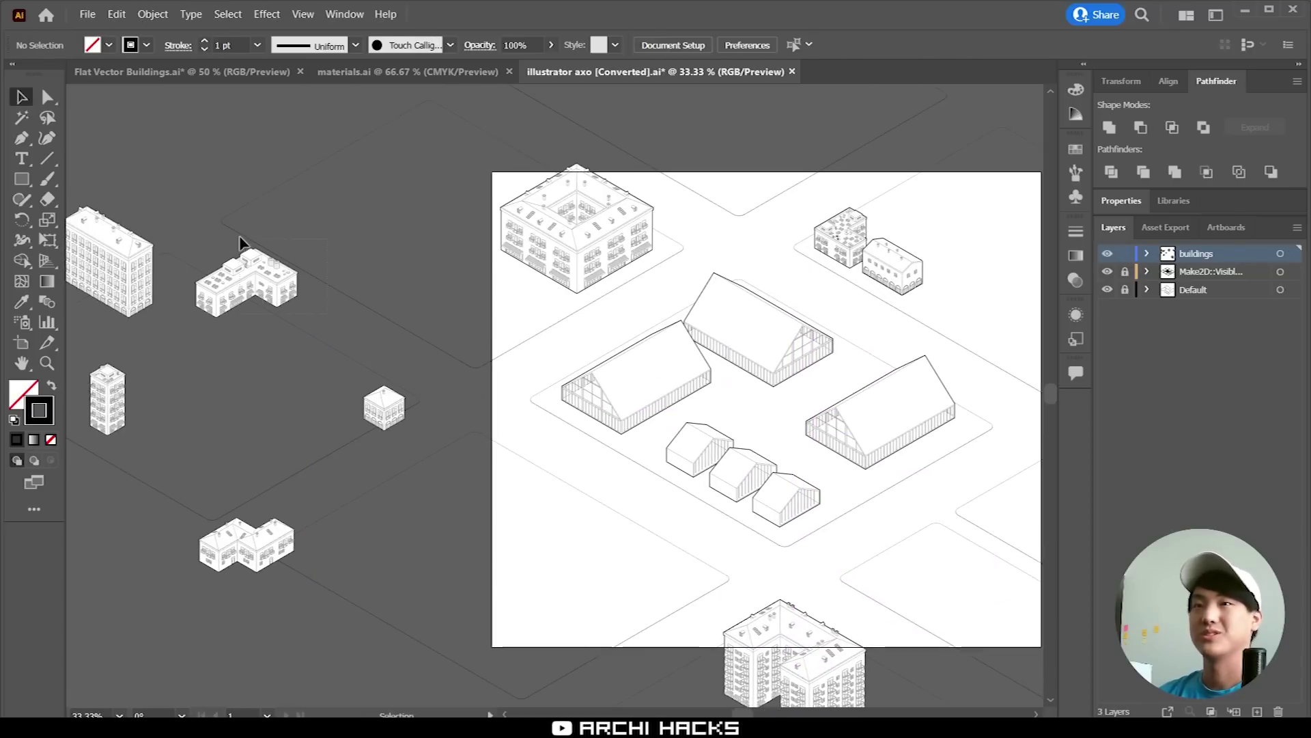
drag(265, 276, 937, 549)
click(337, 608)
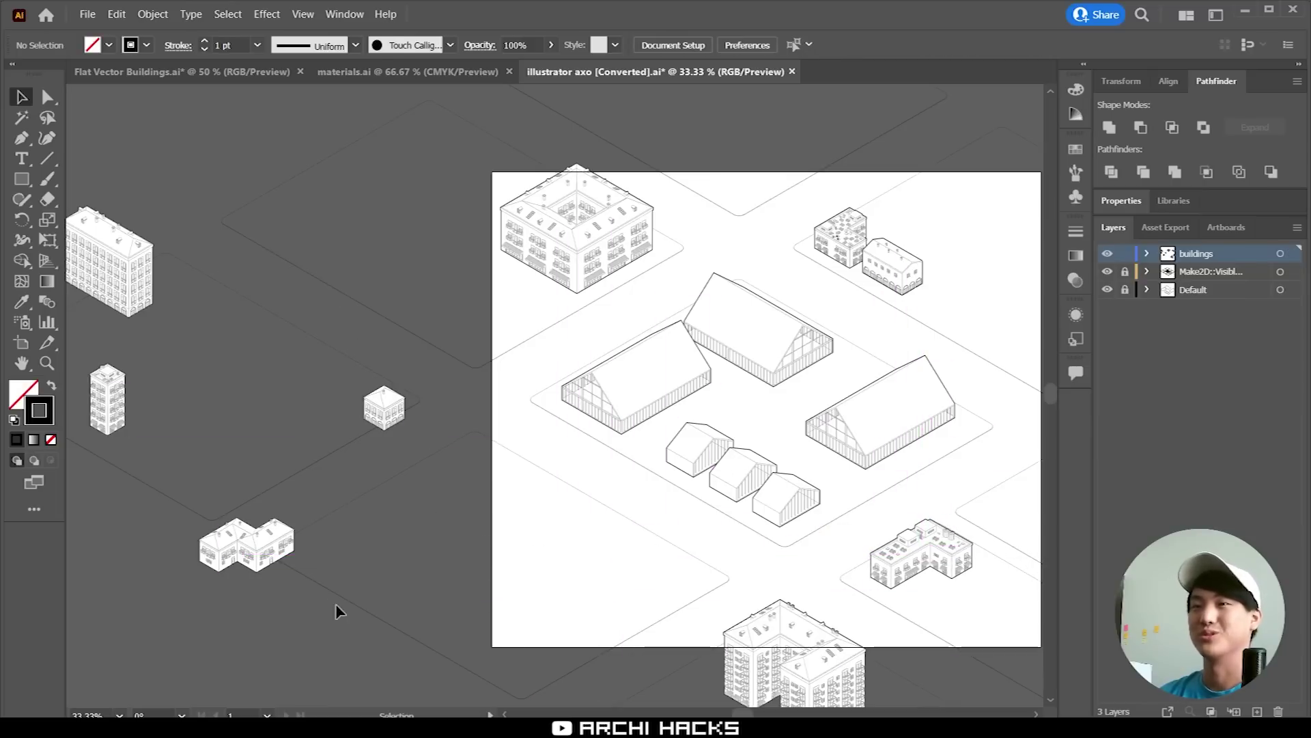
Place the small double house on the lower-right block and a copy of the slab apartment building at the artboard's right edge
drag(259, 549, 998, 599)
drag(122, 256, 1049, 497)
drag(1046, 492, 1045, 492)
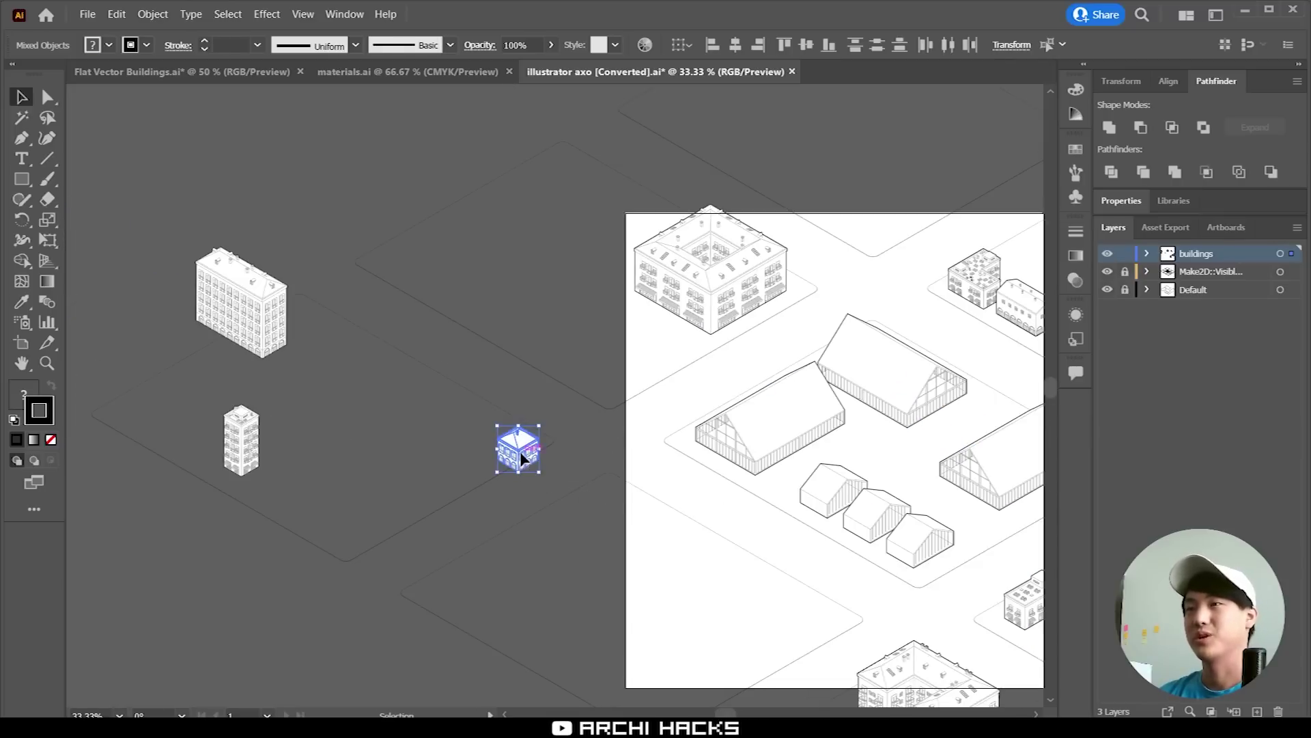
Distribute the small cube building, the slab apartment building and the narrow tower along the artboard's upper-left, left and upper edges
drag(521, 458, 660, 353)
drag(263, 313, 636, 538)
scroll(478, 546, right, 3)
scroll(478, 547, down, 1)
drag(400, 635, 661, 181)
Duplicate the L-shaped flat-roofed building and the small double house together onto the lower-left city block
click(890, 579)
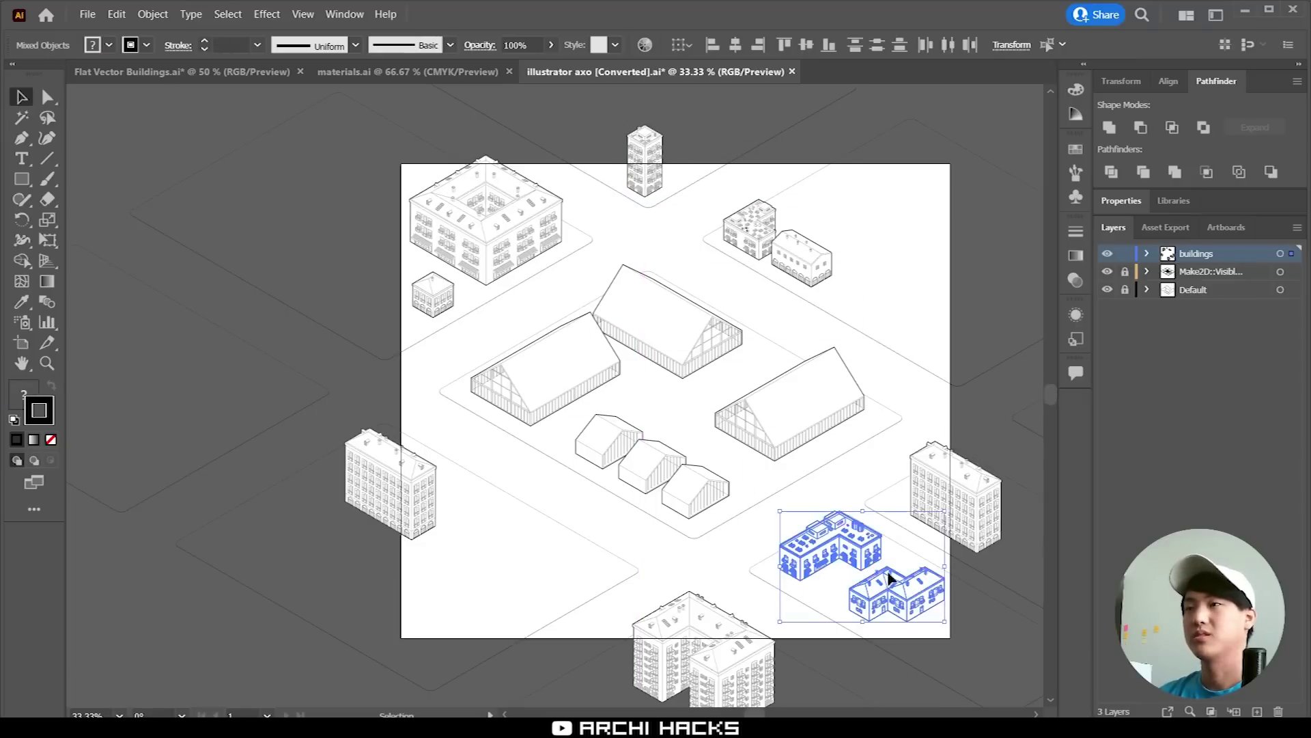
drag(890, 579, 564, 572)
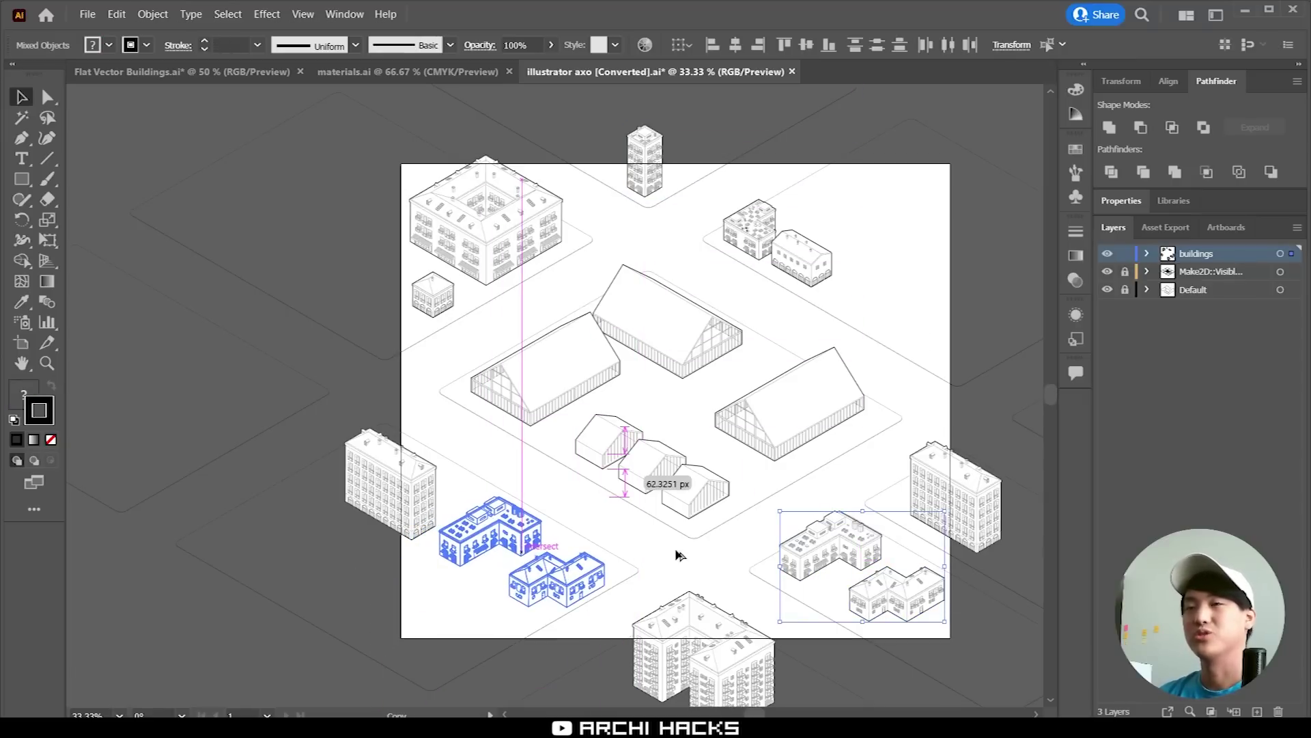
drag(679, 555, 679, 554)
click(703, 463)
Shift the arched-window building slightly away from its neighbour and duplicate the courtyard building onto the upper-right city block
drag(804, 256, 814, 263)
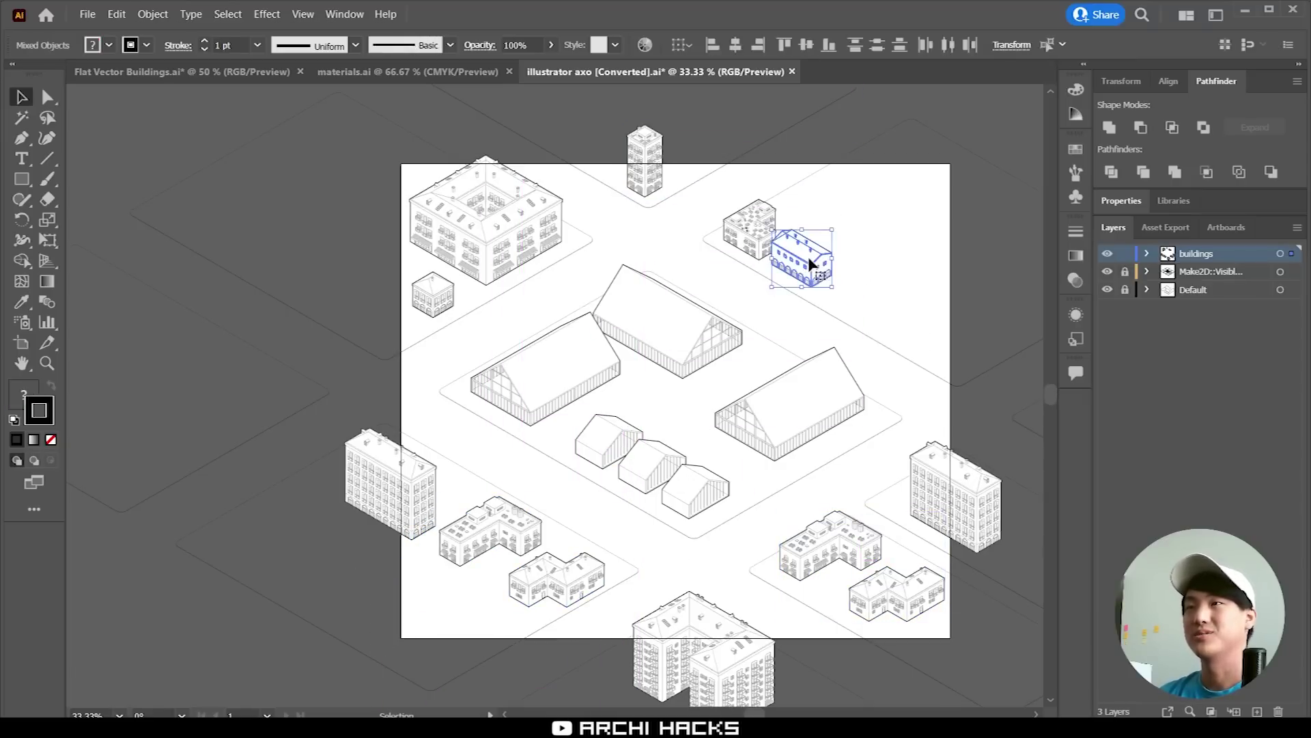
drag(482, 219, 929, 284)
click(966, 205)
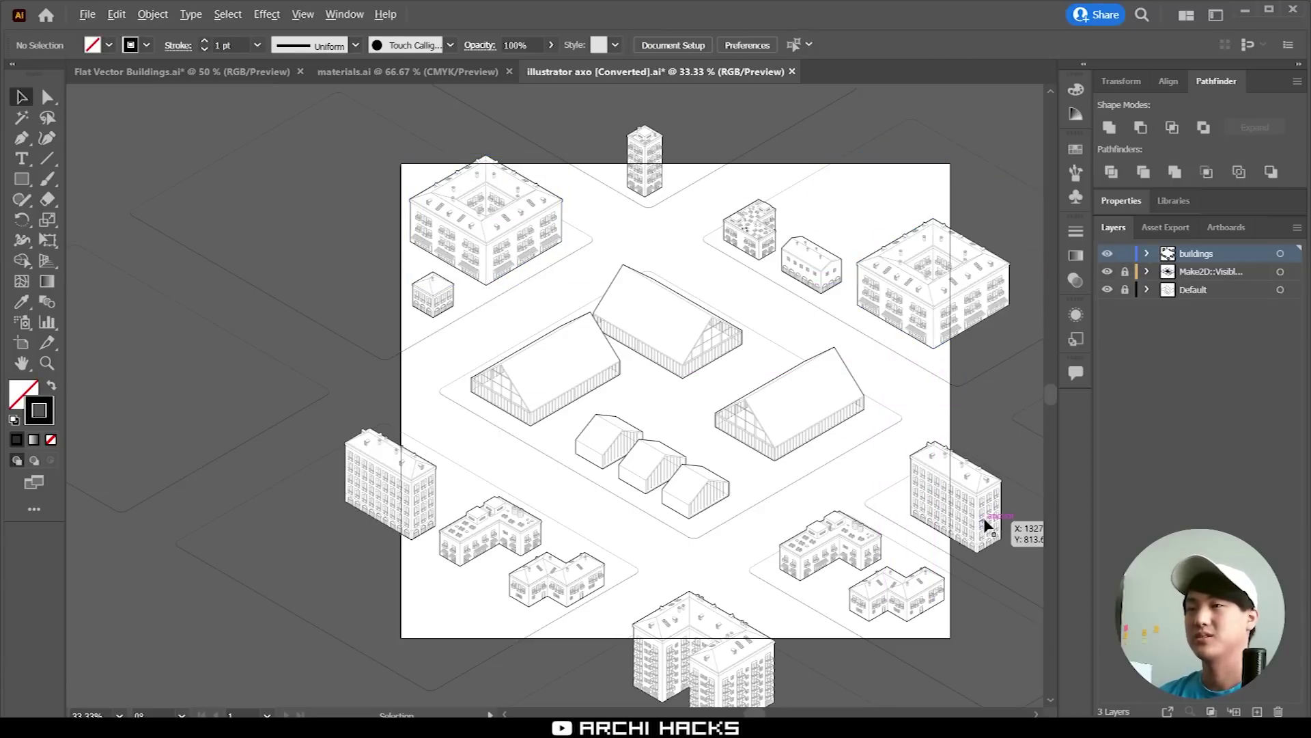
Duplicate the slab apartment building to the artboard's upper-right corner, behind the copied courtyard building
drag(986, 525, 877, 212)
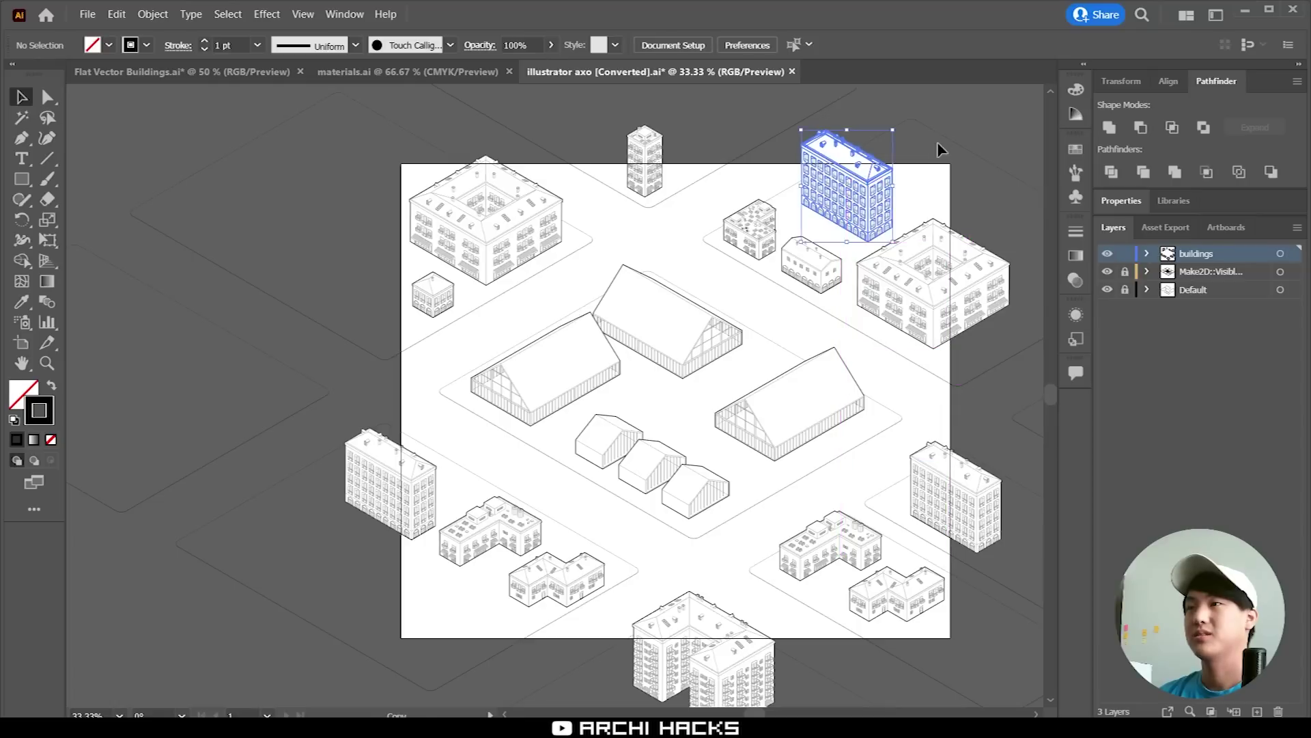
key(ctrl+z)
drag(970, 531, 928, 186)
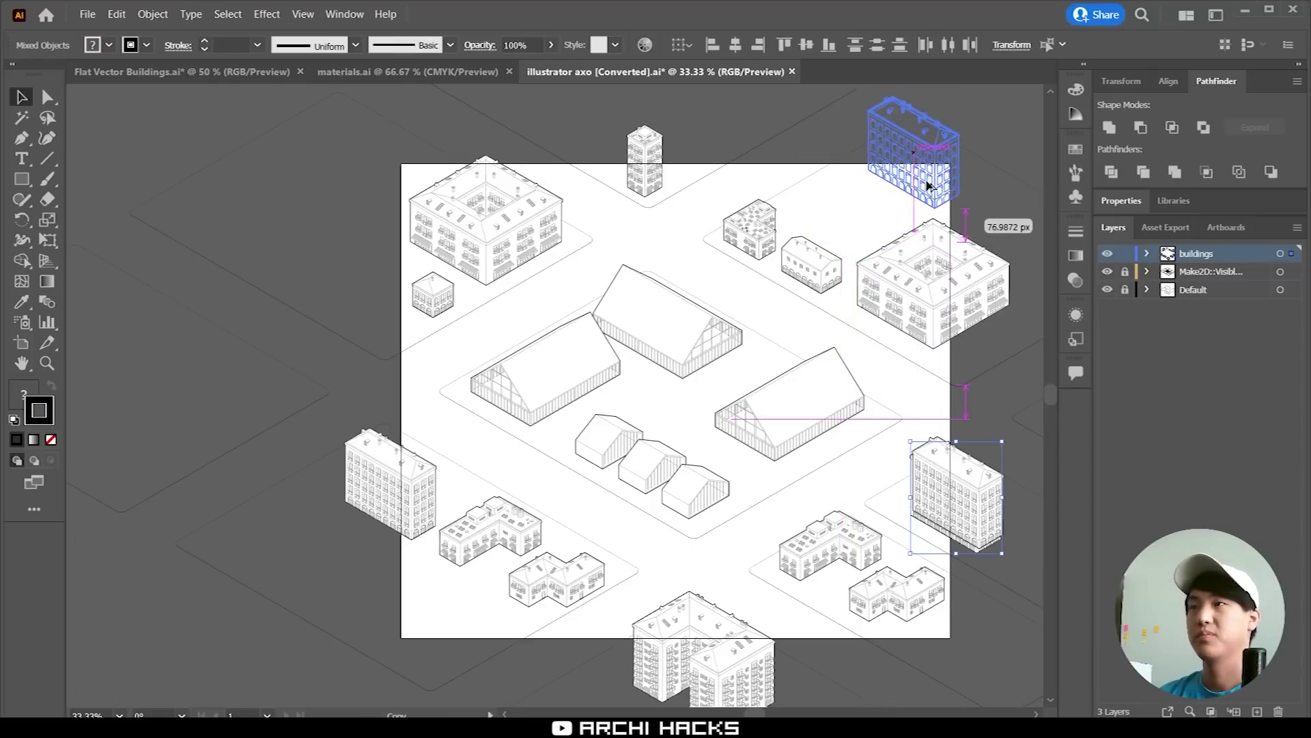
drag(927, 185, 928, 185)
click(983, 198)
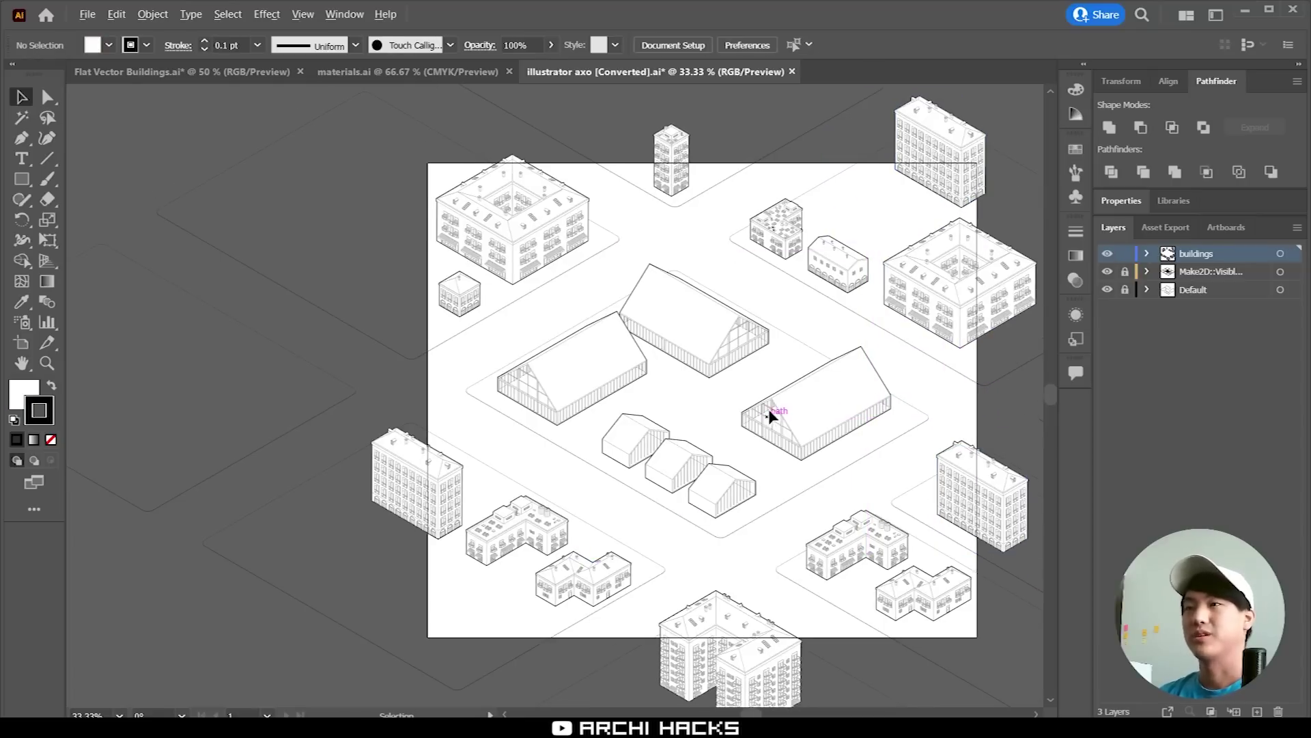
Copy the first four vehicle rows from materials.ai, excluding the large truck in the fourth row, and paste them into the illustrator axo drawing
scroll(770, 416, up, 1)
drag(808, 423, 714, 409)
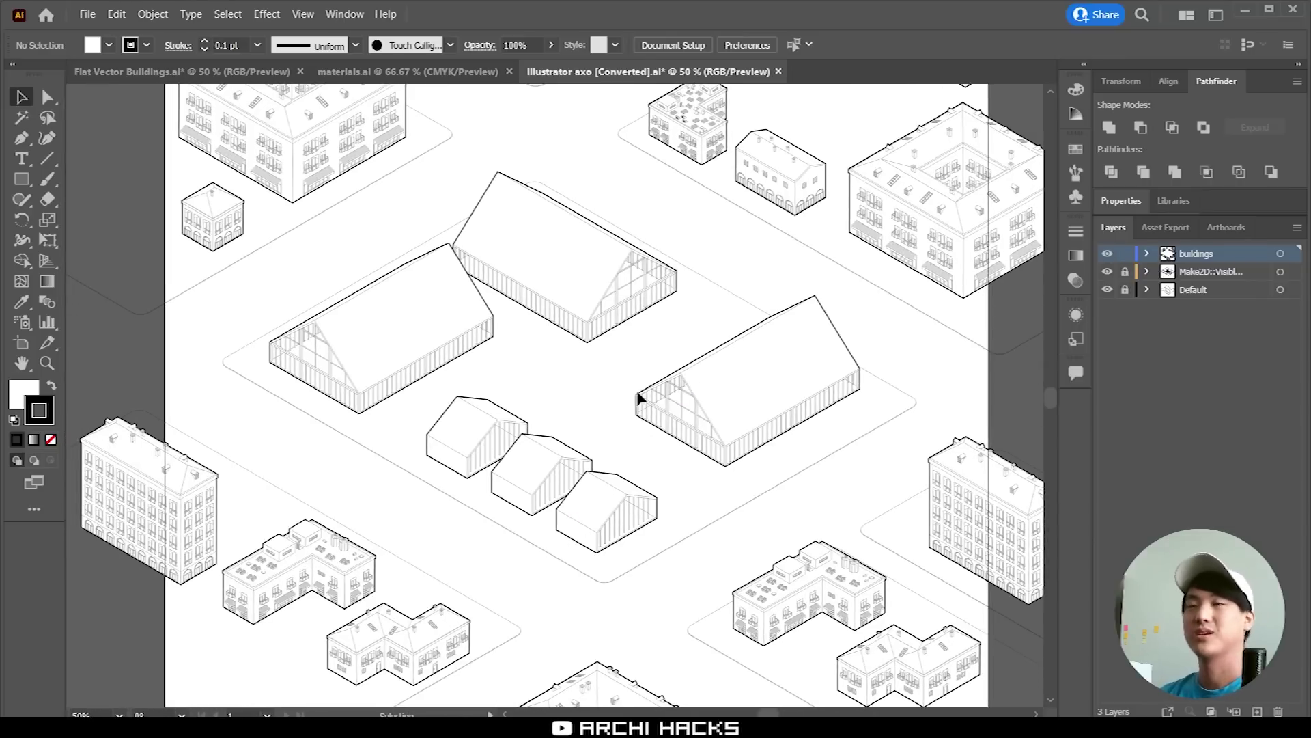
click(407, 72)
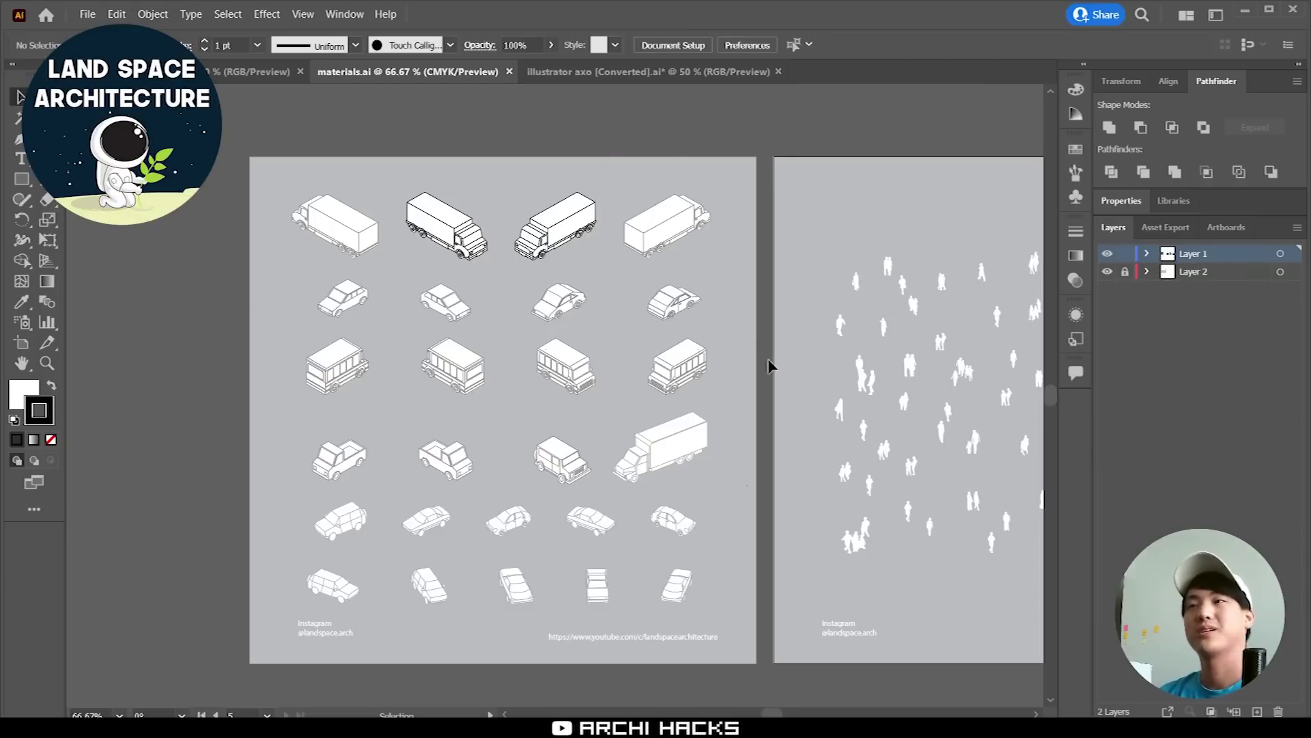
drag(769, 367, 148, 380)
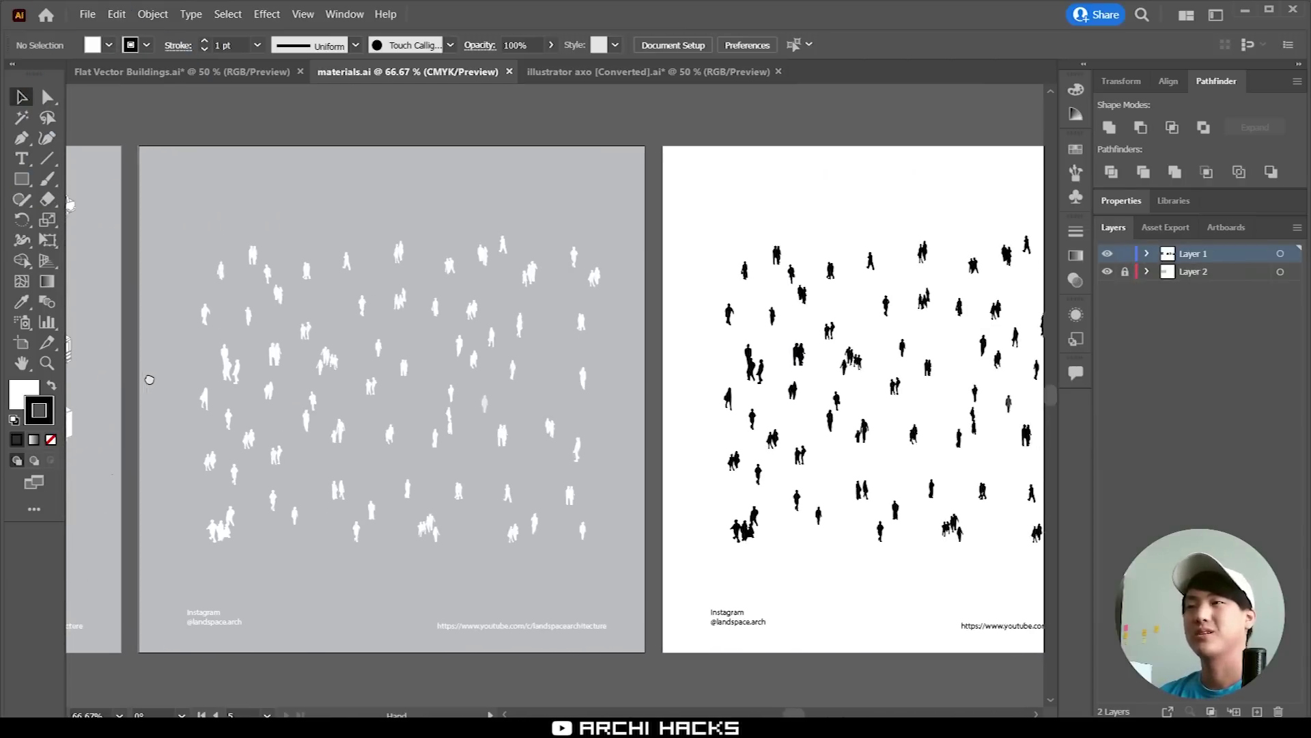
mouse_move(873, 424)
mouse_down()
mouse_move(147, 416)
mouse_move(18, 391)
mouse_move(862, 446)
mouse_up()
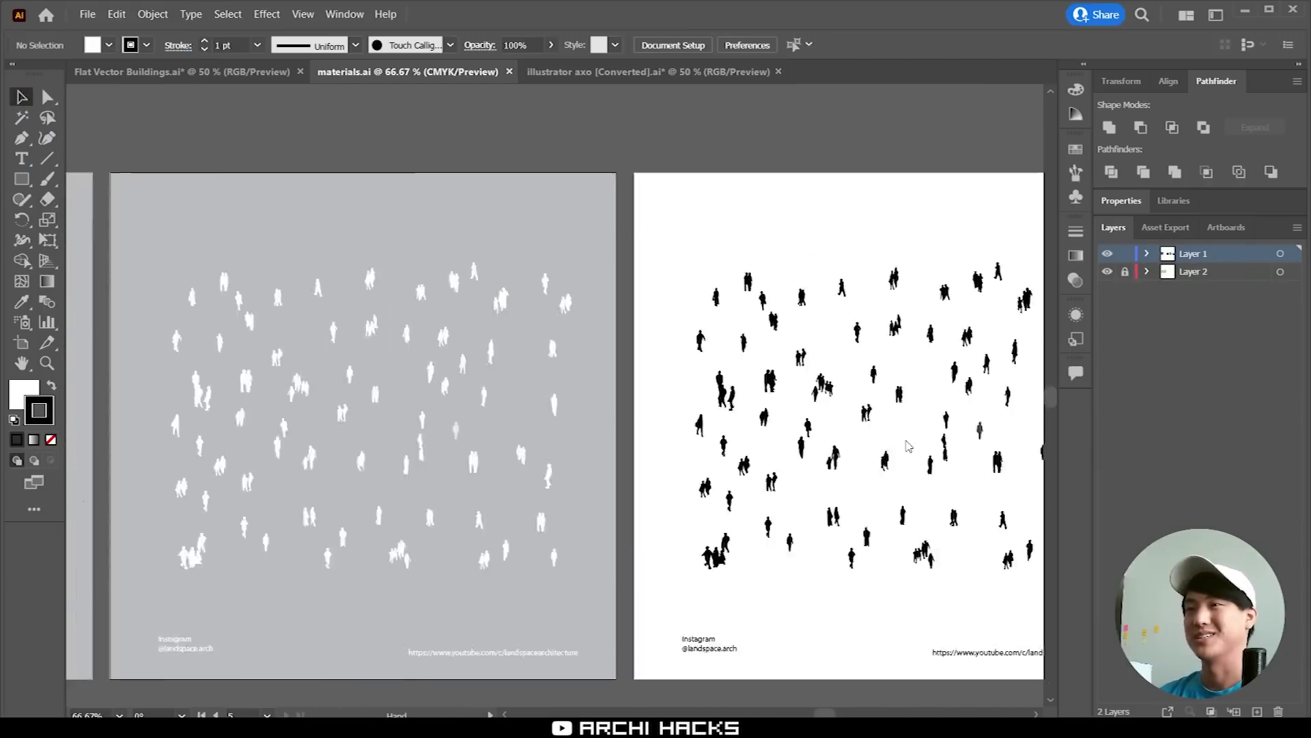
drag(363, 407, 641, 363)
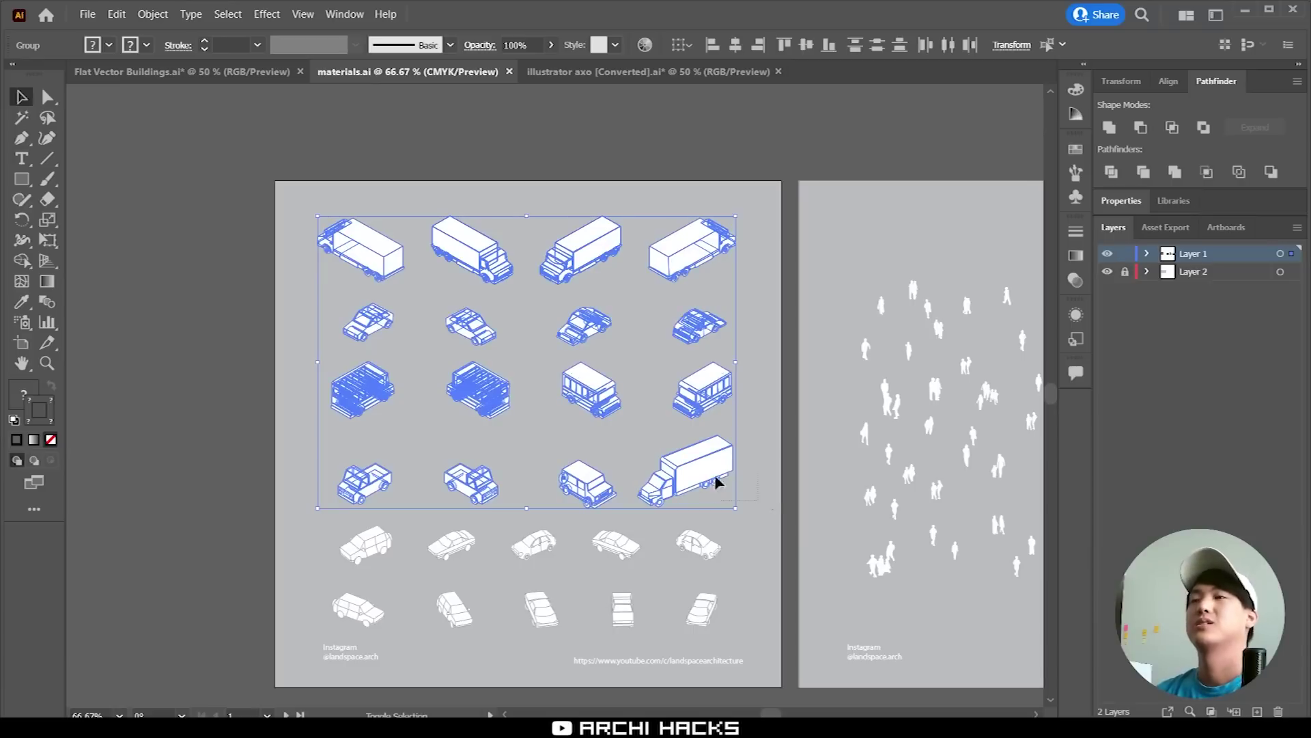
shift+click(720, 478)
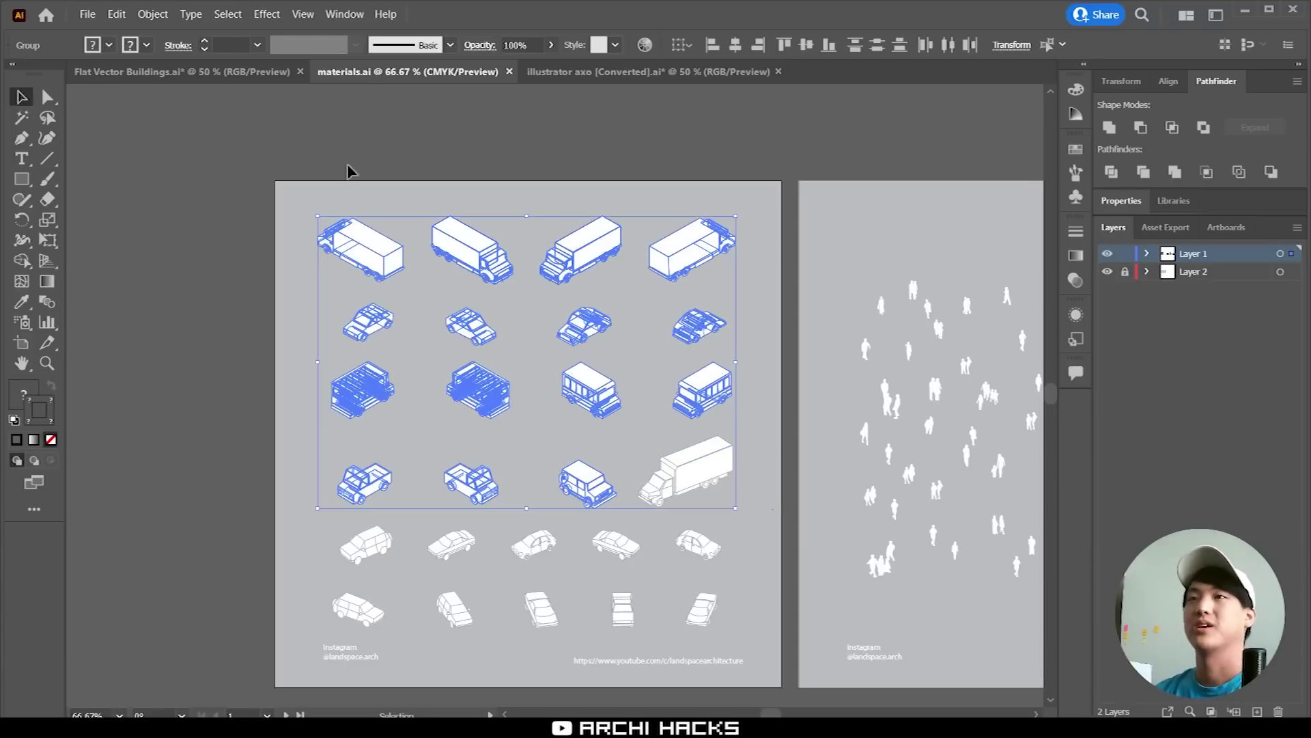
click(607, 72)
key(ctrl+v)
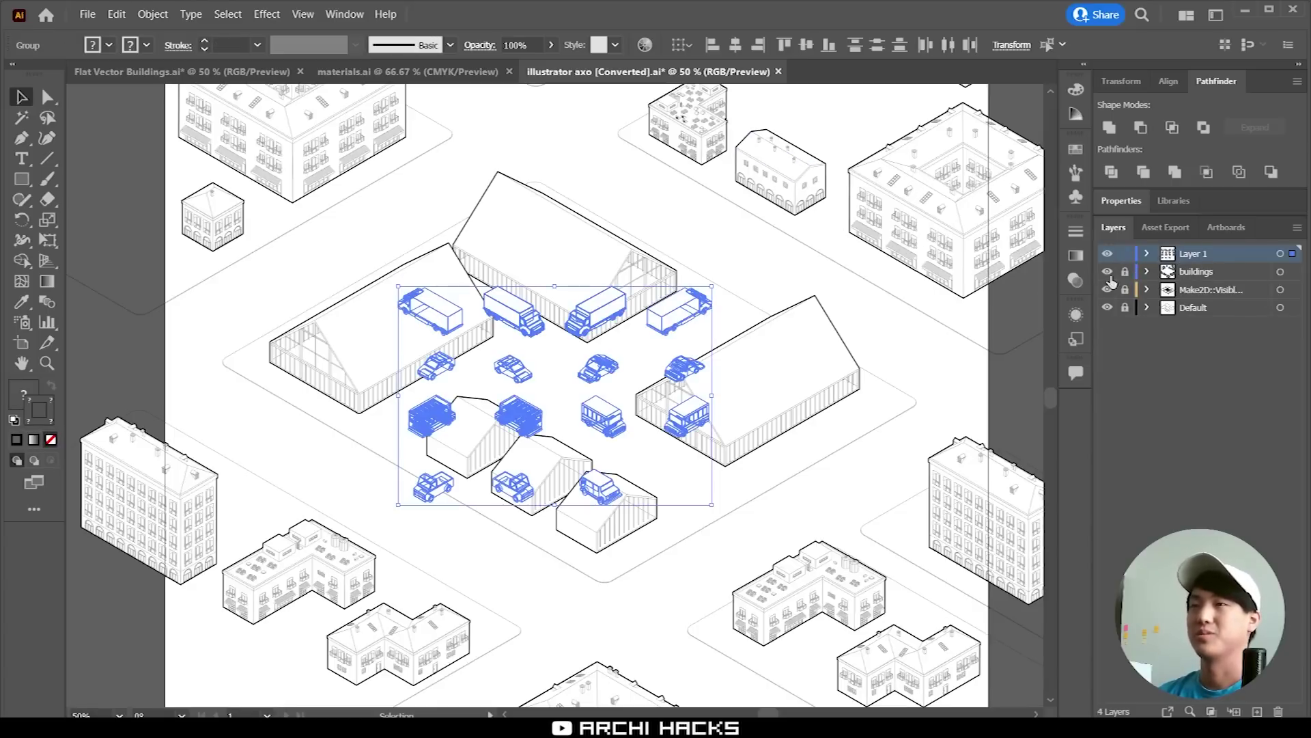
Scale the pasted vehicles down to street size and place the dark box trucks and a car on the roads around the site's lower corner
drag(712, 286, 826, 470)
click(691, 422)
drag(714, 468, 544, 674)
drag(593, 434, 501, 604)
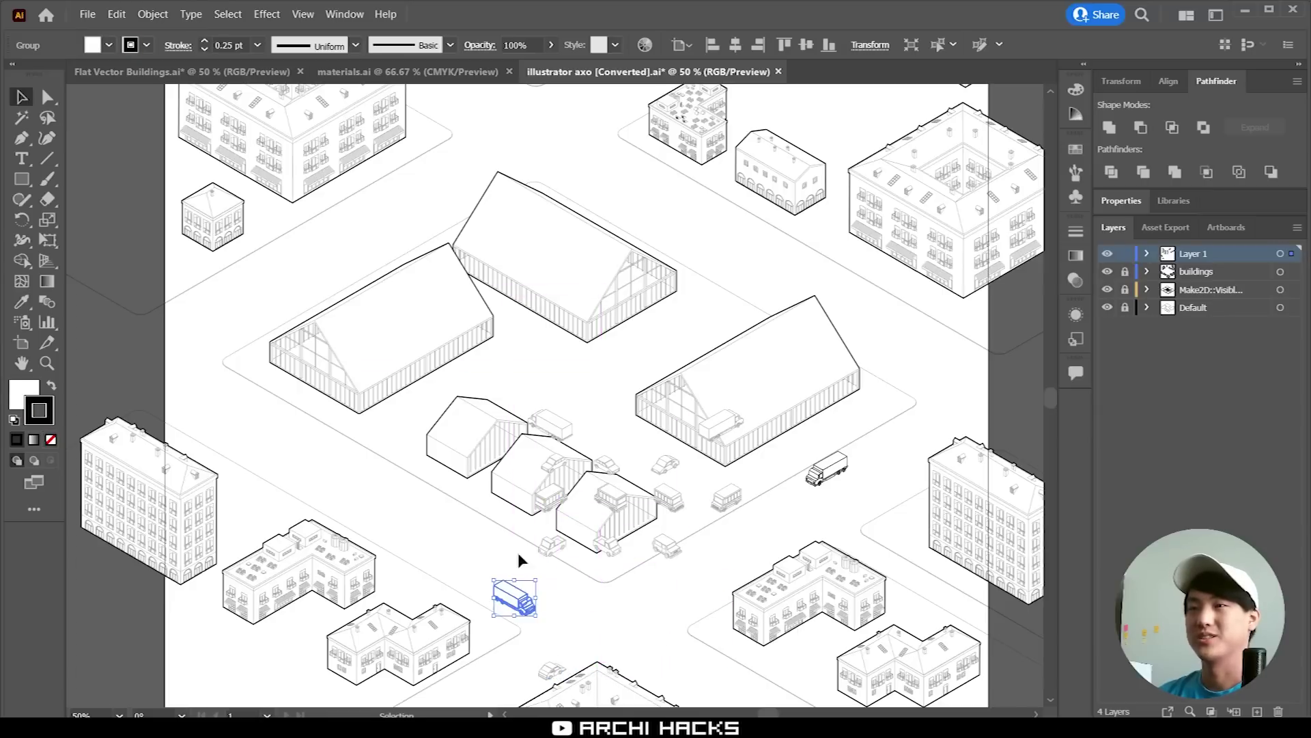
Distribute the buses, the van and a pickup along the roads bordering the lower half of the site
drag(544, 539, 784, 484)
drag(726, 502, 755, 512)
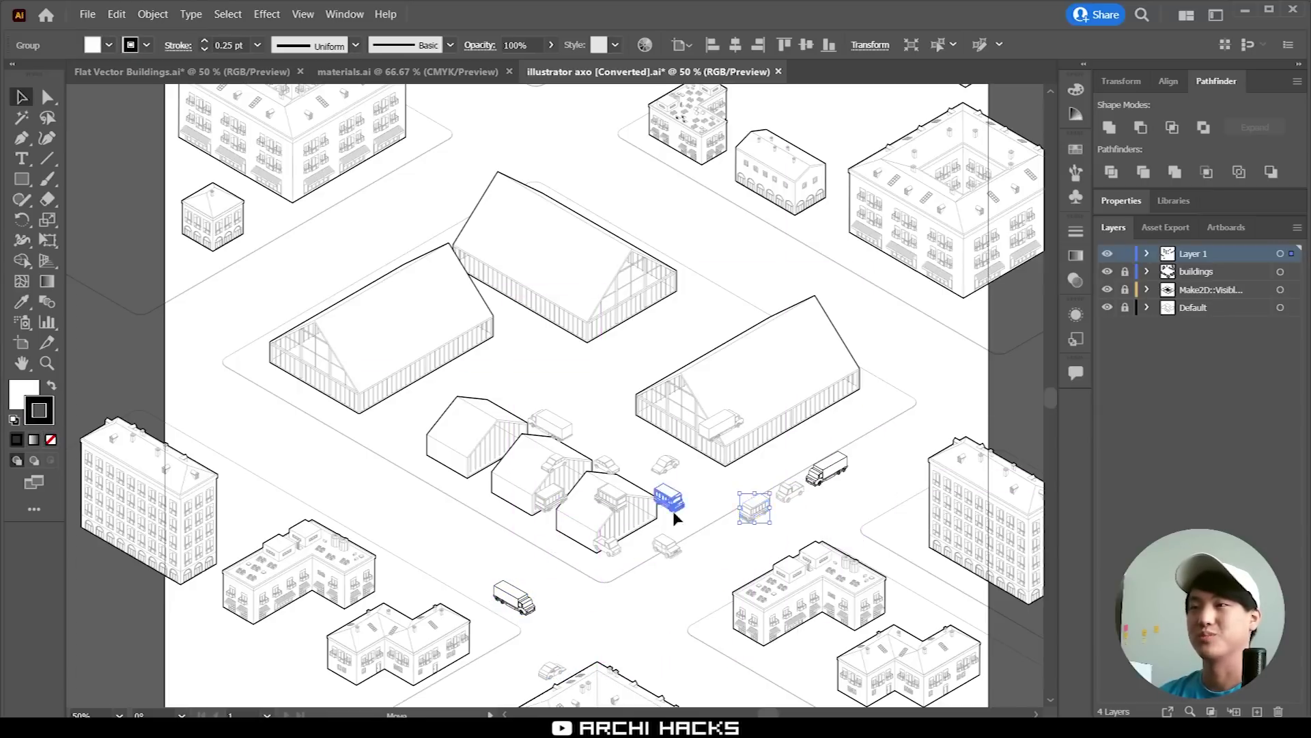
drag(675, 509, 484, 585)
drag(601, 491, 690, 640)
drag(670, 552, 444, 566)
drag(552, 500, 523, 681)
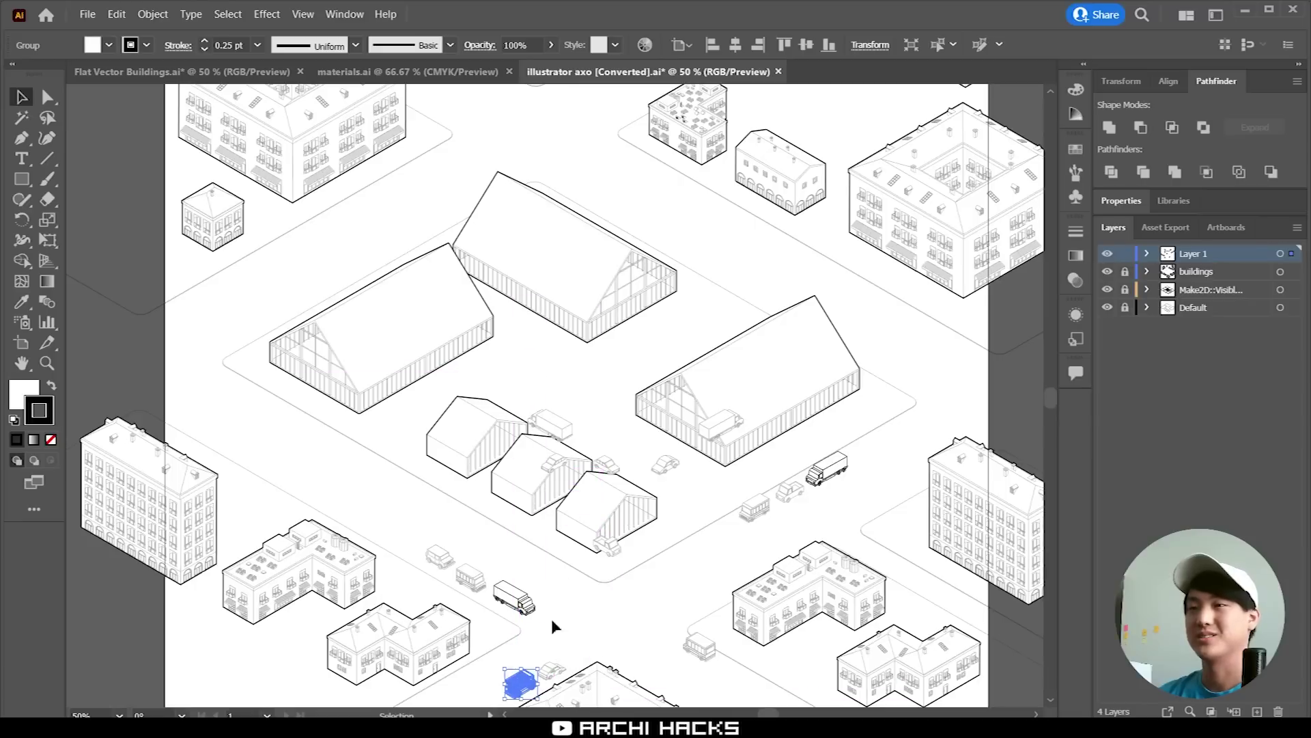
Add the remaining pickup and small cars to the vehicle rows on the roads below the site's two lower edges
drag(612, 549, 410, 546)
drag(599, 471, 375, 531)
drag(551, 471, 719, 536)
drag(659, 469, 691, 547)
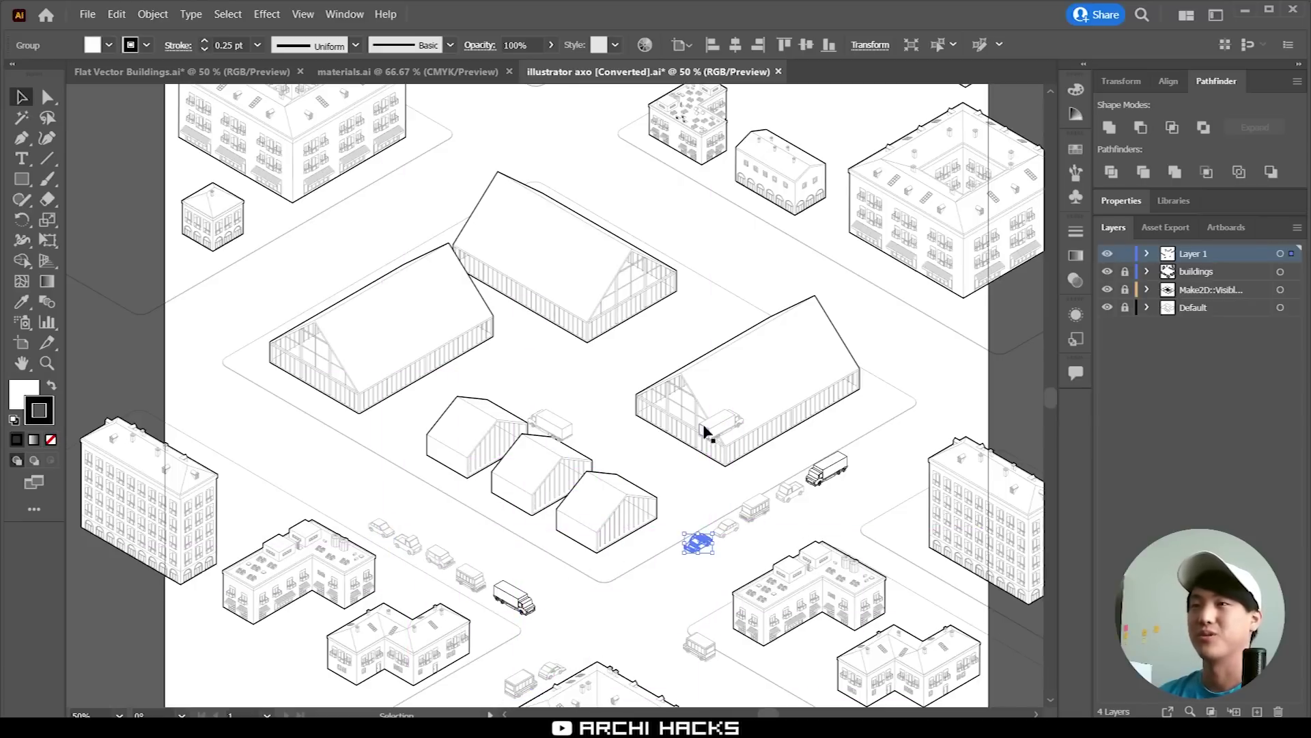
Place the two light box trucks around the intersection below the site, one beside the lower-right block
drag(714, 425, 635, 618)
drag(555, 427, 753, 671)
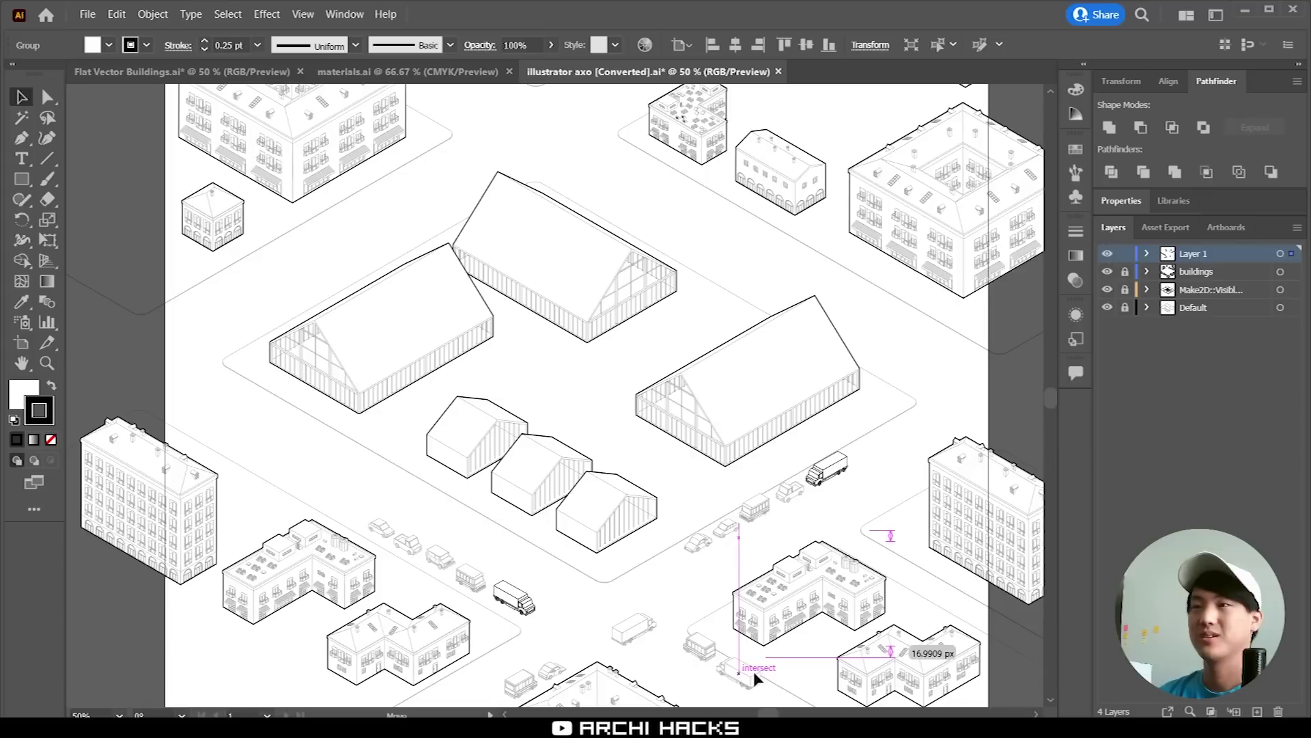
click(790, 582)
Spread the cars, buses and dark truck from the lower-right road over both lanes and the intersection for less regular traffic
drag(742, 544, 773, 492)
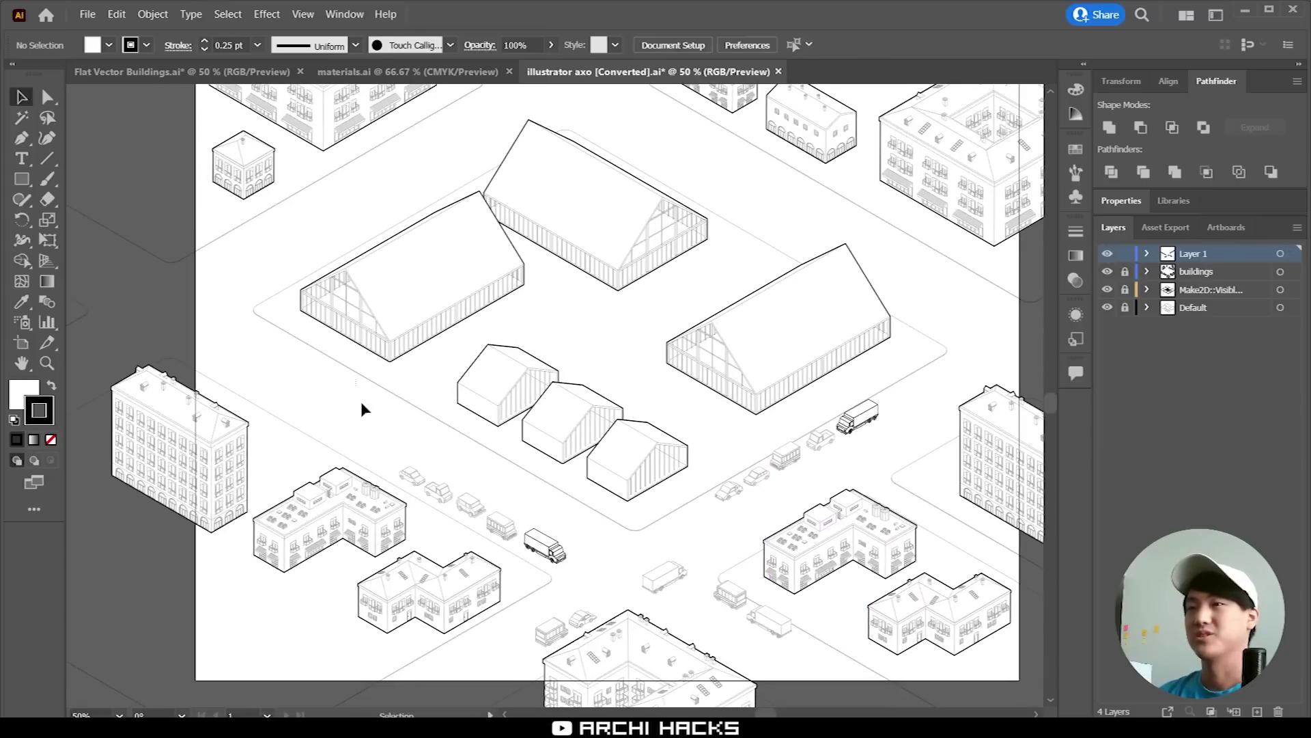
drag(729, 493, 512, 622)
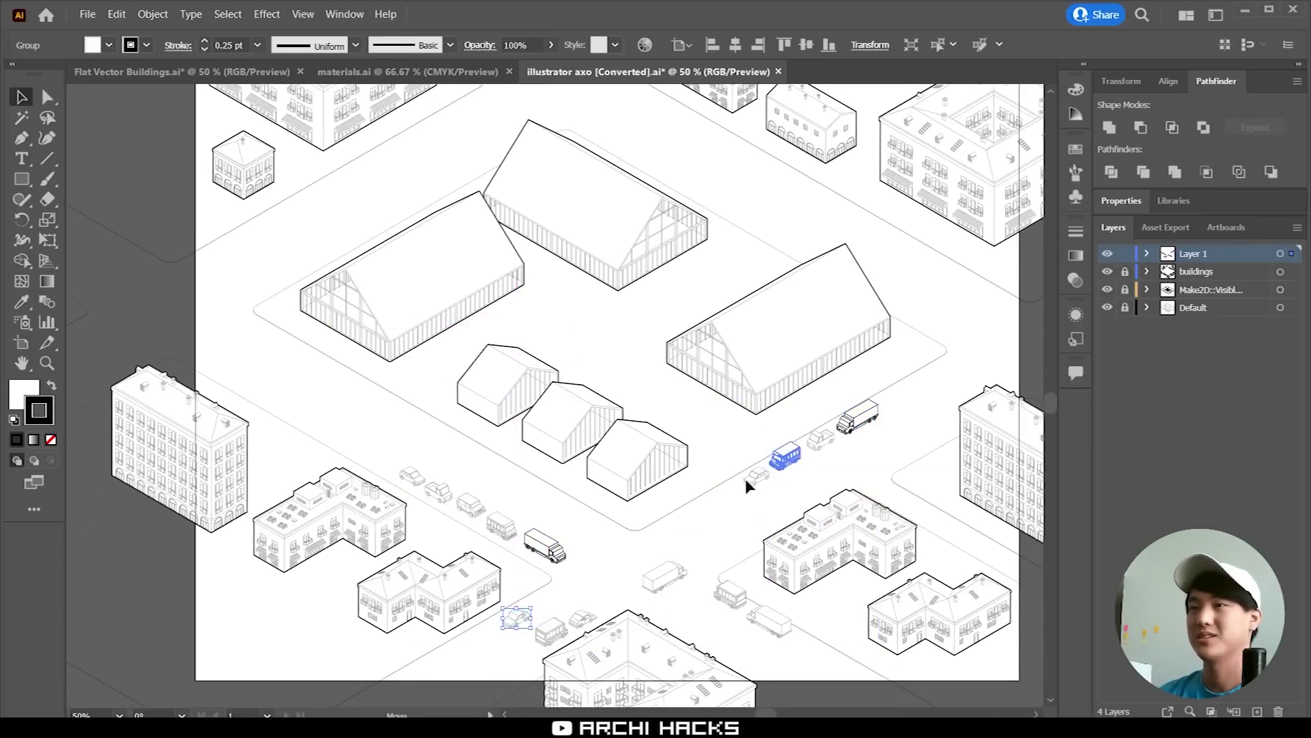
drag(746, 481, 649, 540)
drag(544, 634, 913, 439)
drag(857, 418, 906, 388)
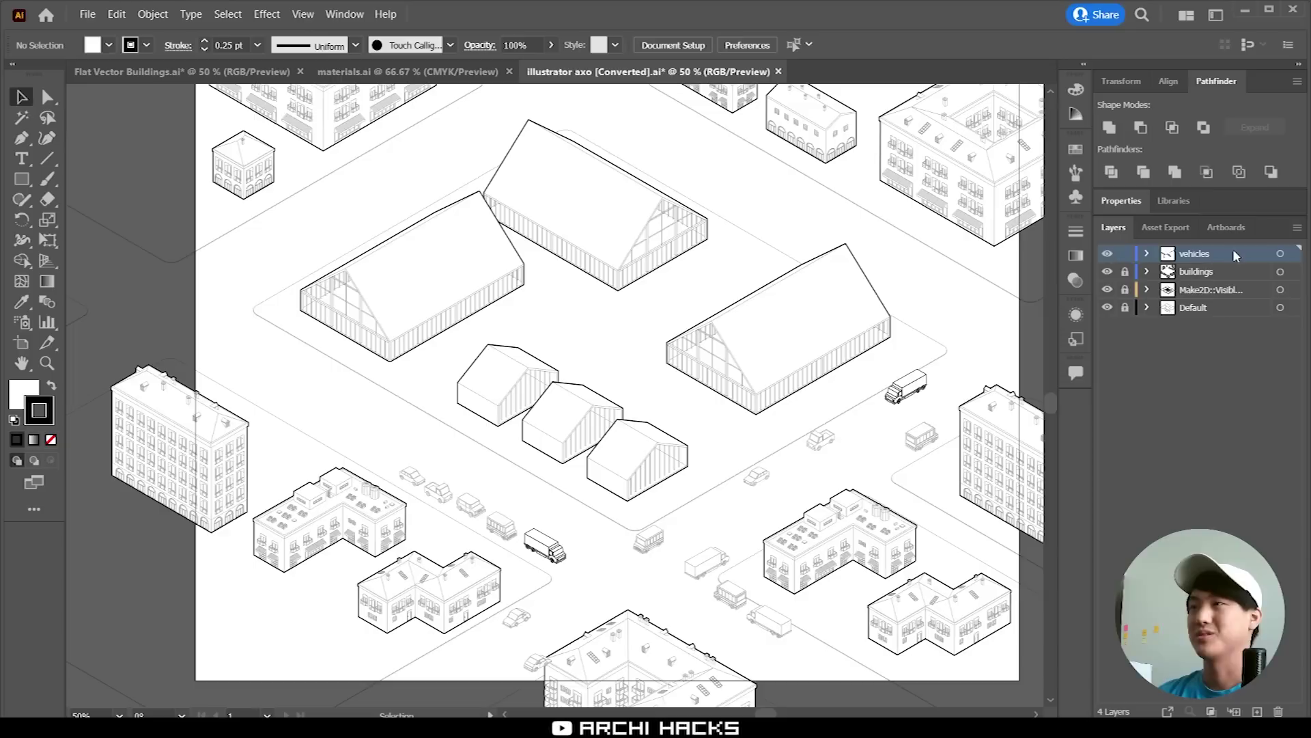
Move the vehicles layer directly below the buildings layer so the buildings overlap the vehicles
drag(1235, 255, 1235, 289)
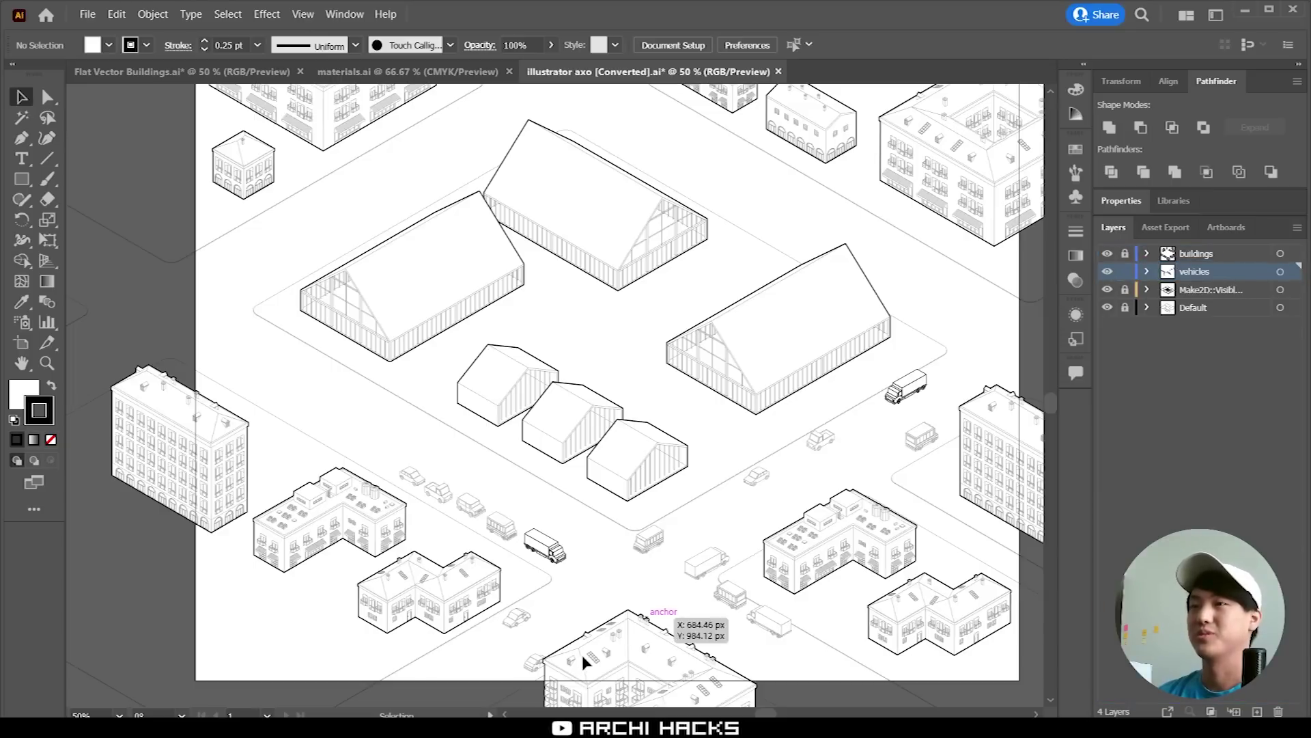
scroll(533, 666, up, 1)
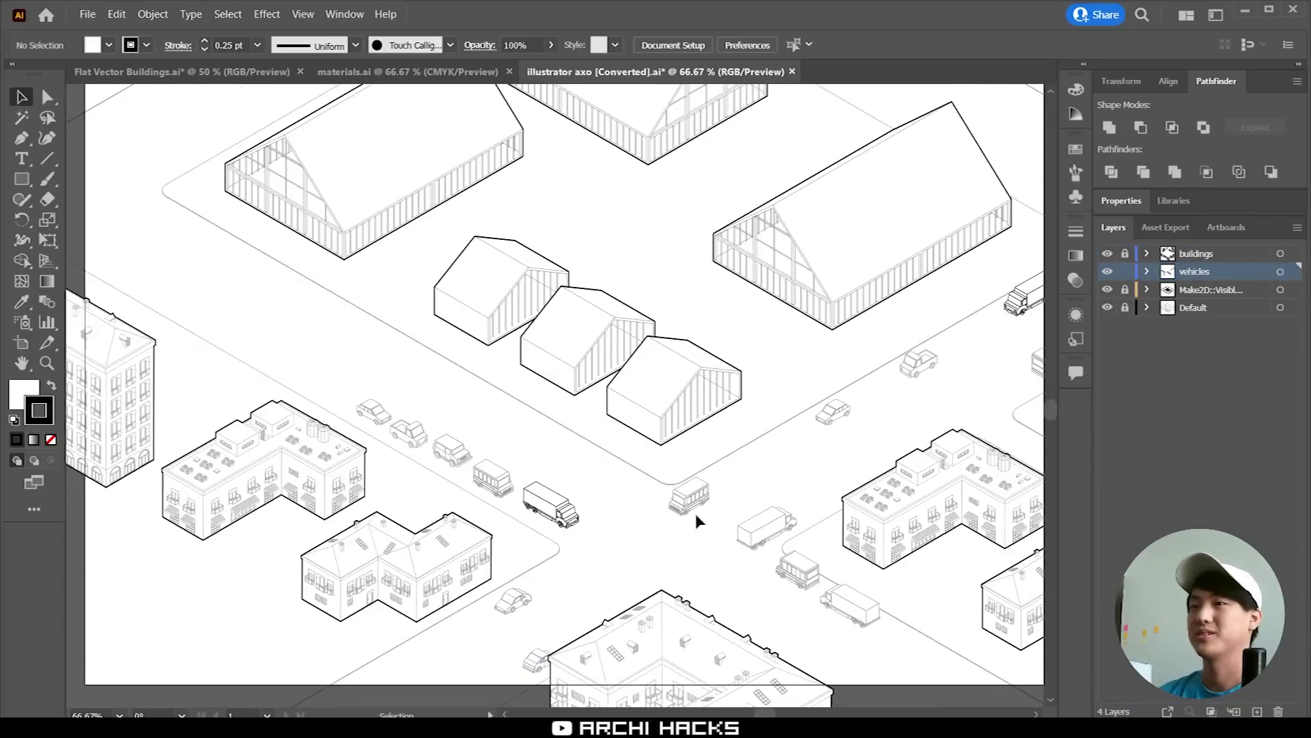
drag(696, 513, 655, 552)
scroll(667, 571, down, 1)
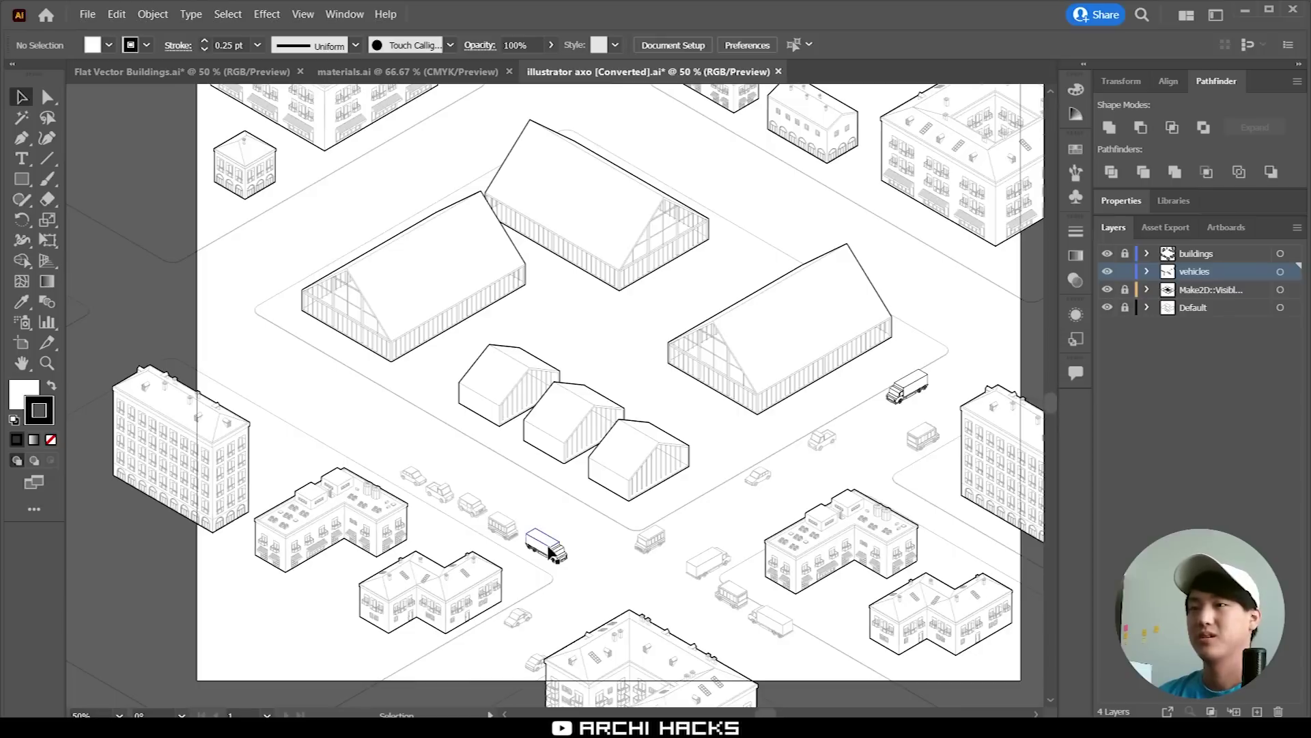
Loosen the lower traffic by moving the dark truck behind the U-shaped building and shifting vehicles beside the lower-right block
drag(549, 550, 719, 655)
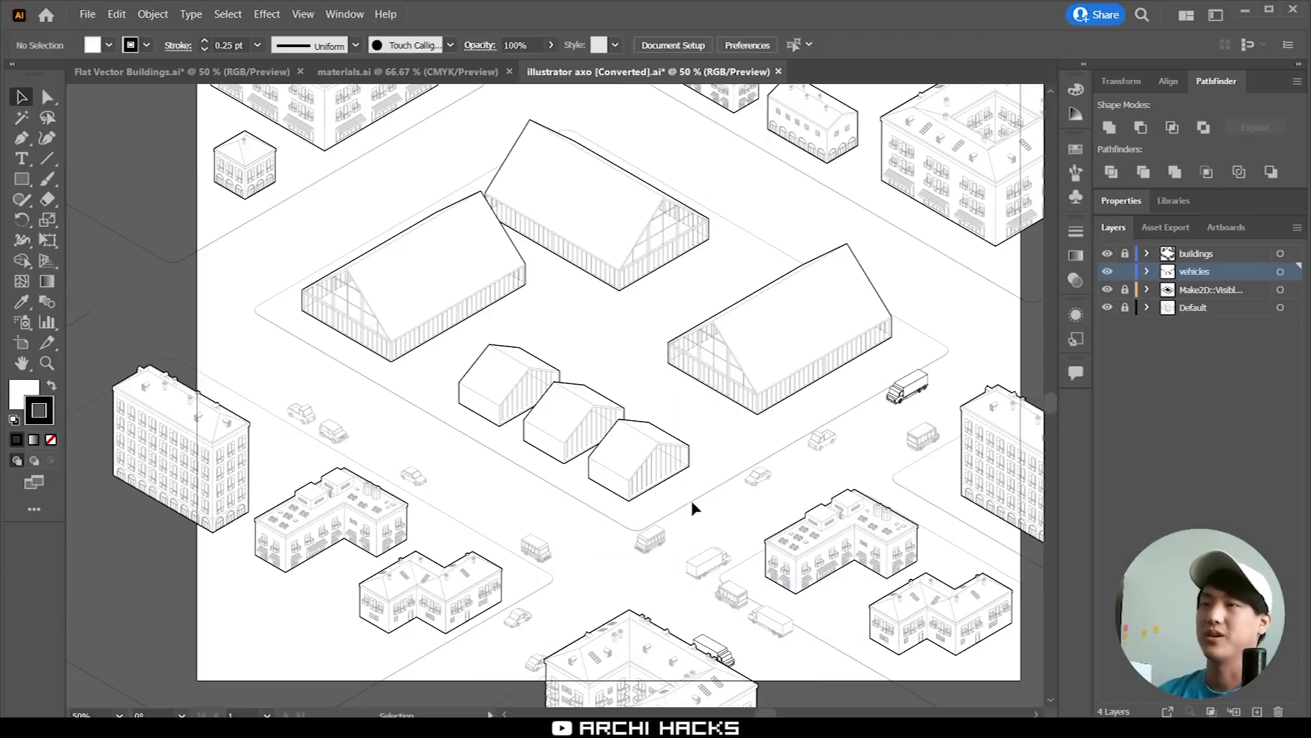
drag(746, 599, 786, 627)
click(517, 372)
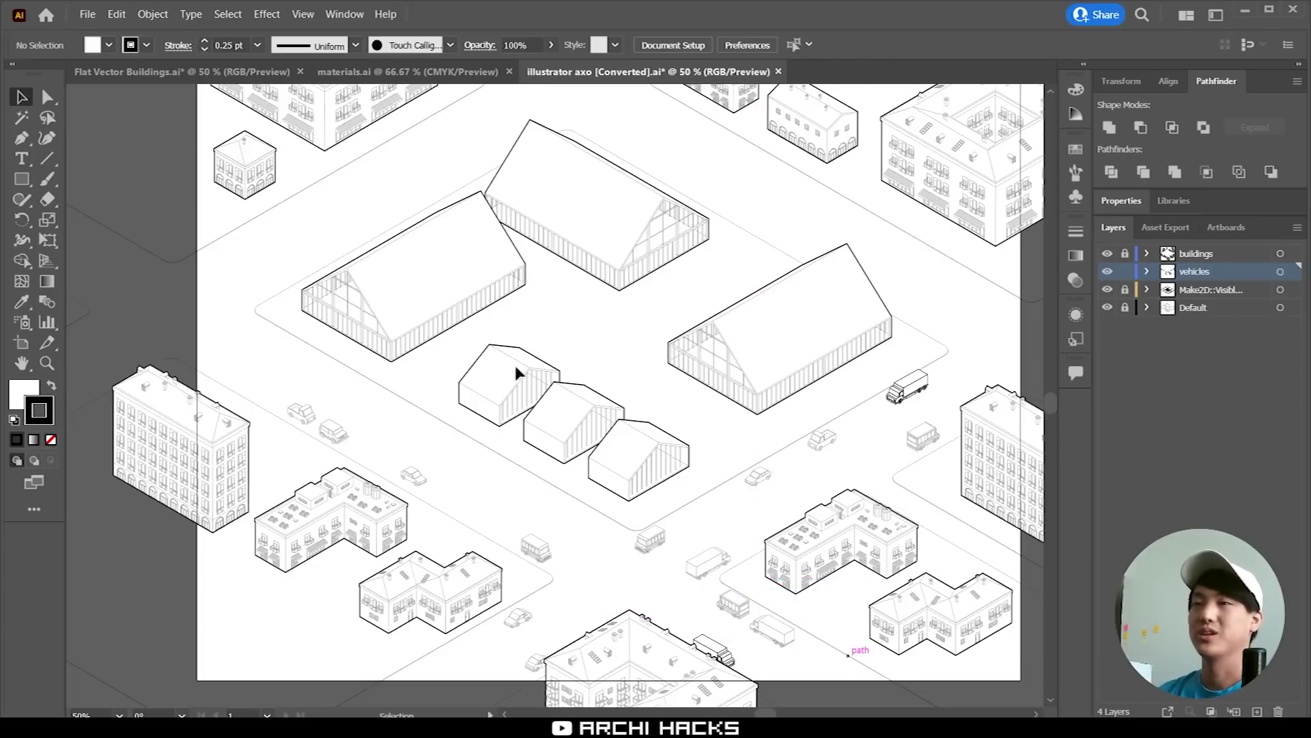
Duplicate all the placed vehicles onto the roads in the upper half of the drawing
drag(961, 700, 1003, 698)
drag(809, 441, 825, 572)
scroll(800, 567, down, 1)
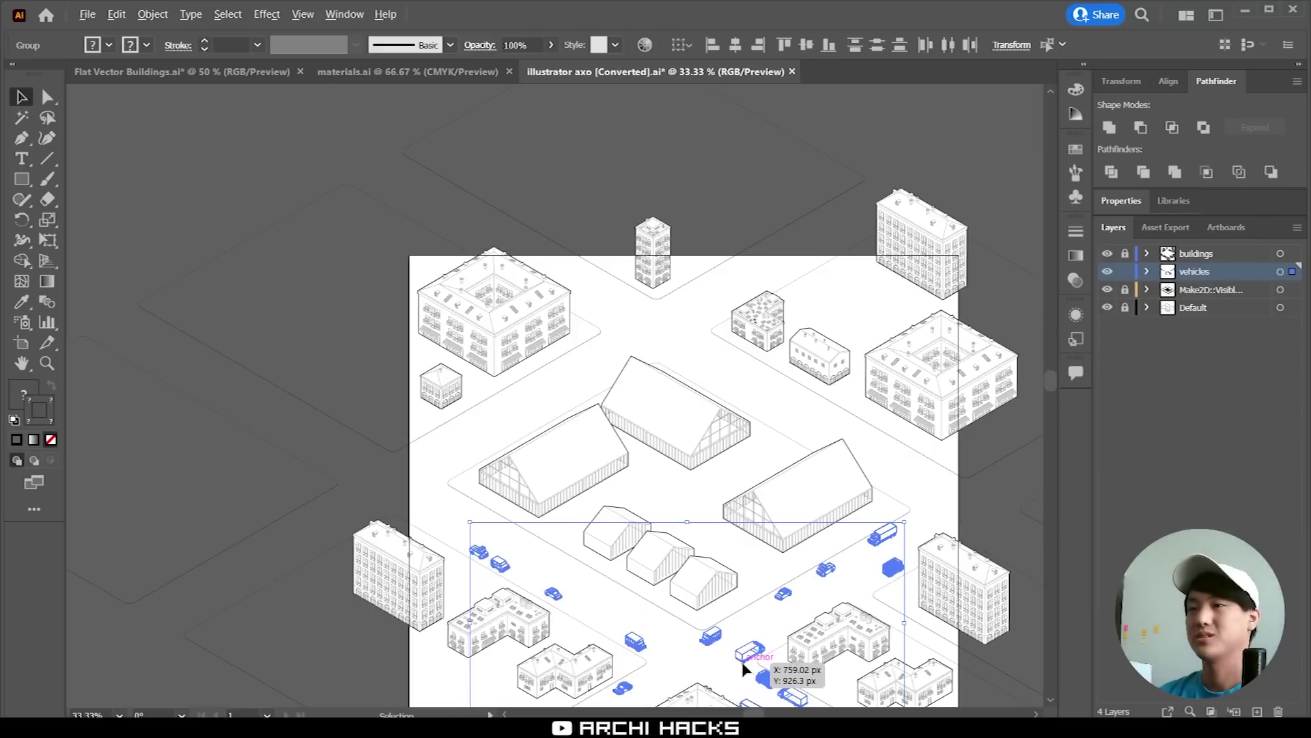
alt+drag(743, 663, 699, 329)
click(869, 198)
drag(869, 198, 890, 271)
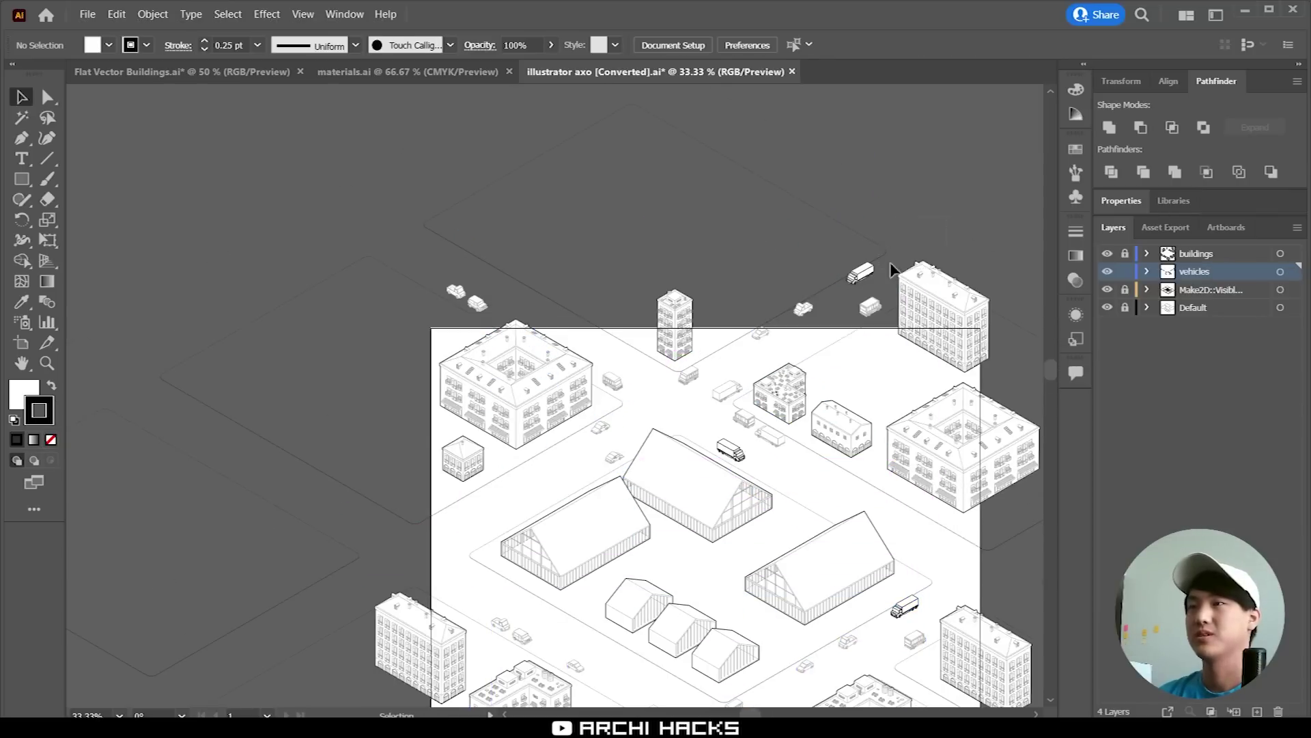
Move the copied vehicles that lie outside the artboard onto the roads at the site's upper-left and upper-right edges
drag(791, 332, 517, 483)
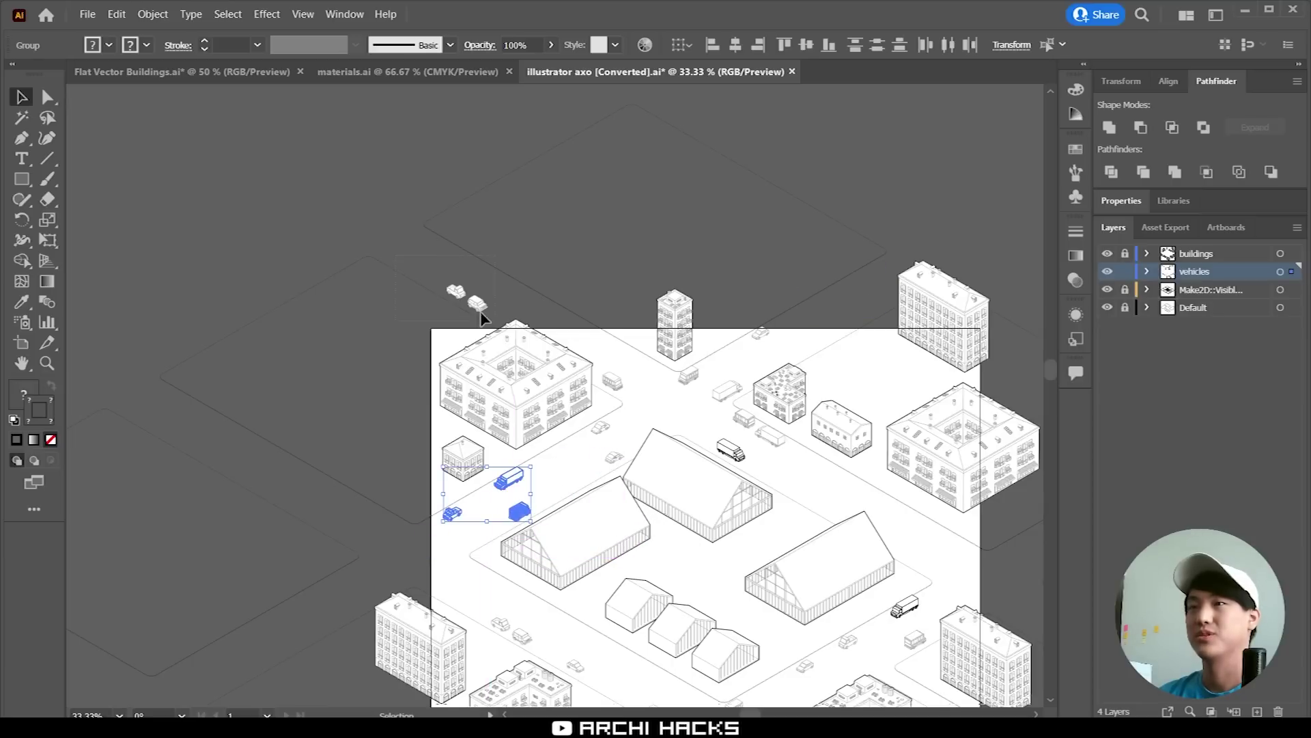
drag(478, 306, 813, 499)
click(955, 511)
drag(808, 588, 805, 463)
scroll(806, 464, up, 1)
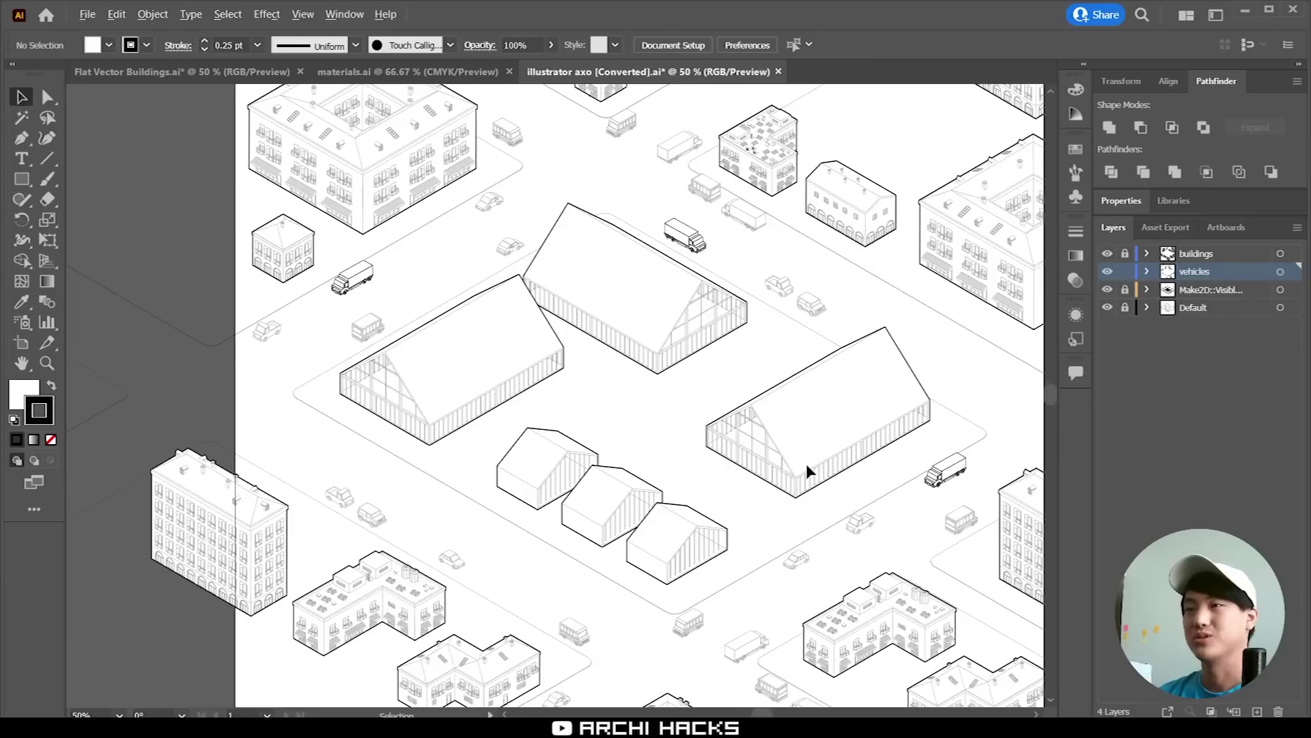
drag(787, 566, 759, 521)
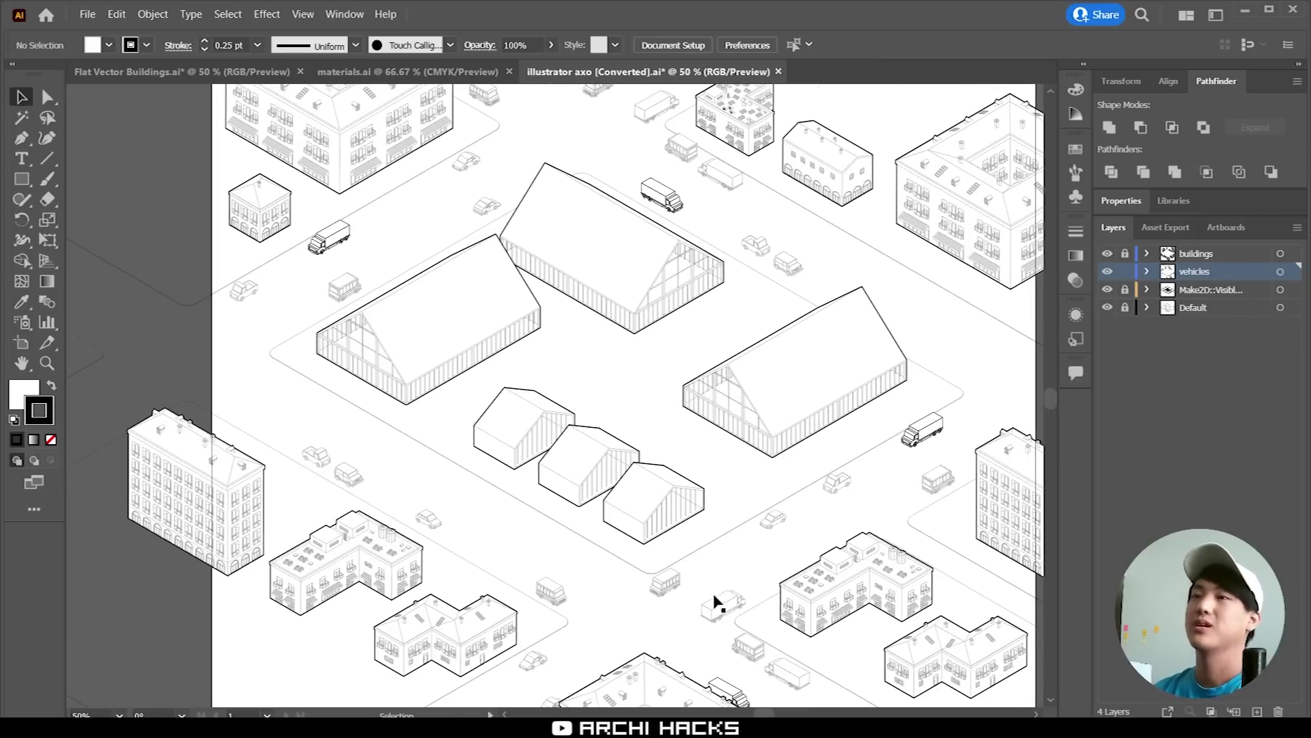
scroll(714, 601, up, 3)
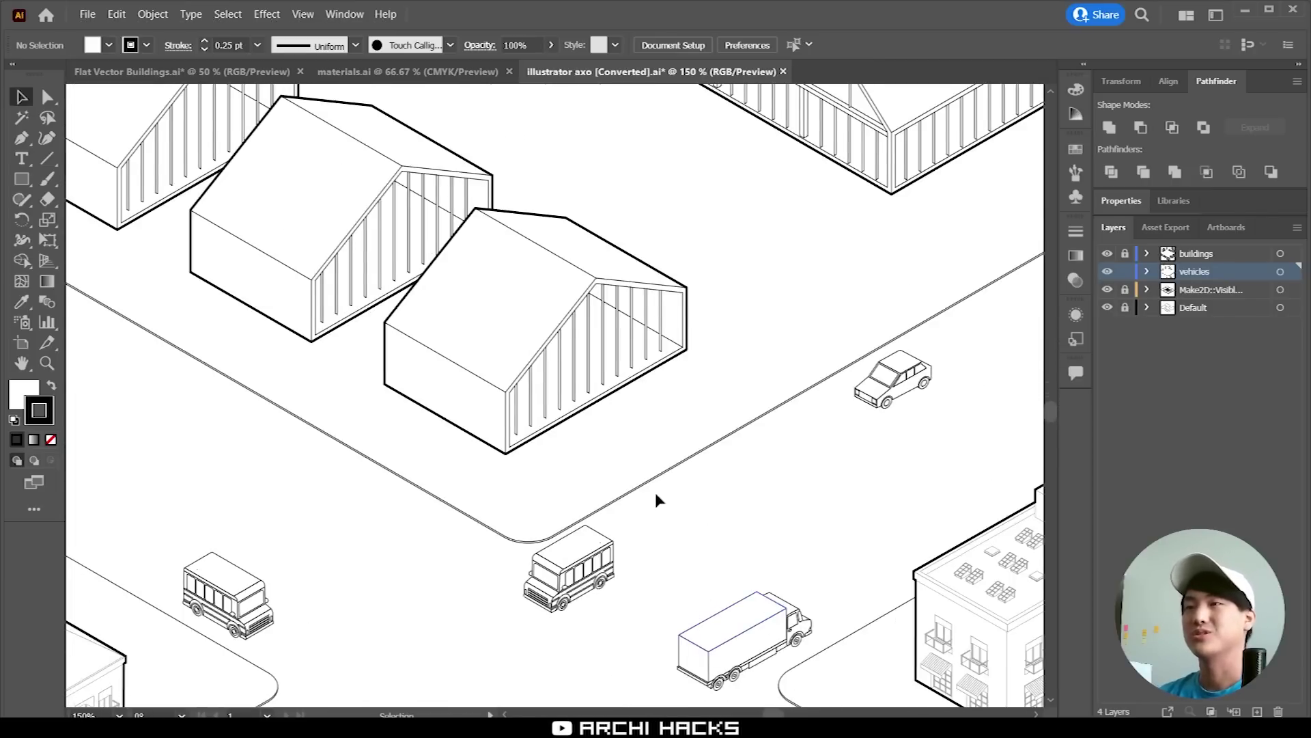
drag(655, 501, 722, 555)
scroll(718, 482, down, 3)
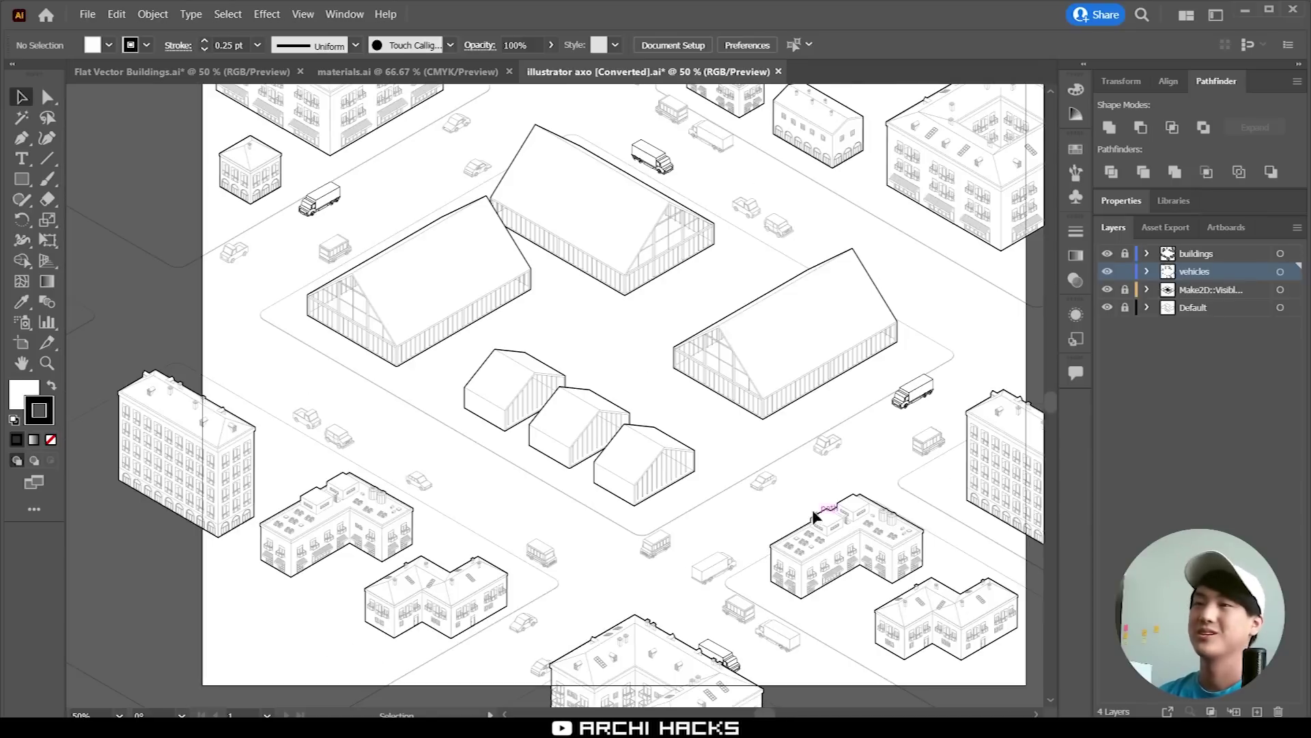
Paste a copy of all the vehicles in place in front and unite its shapes into vehicle silhouettes with Pathfinder
key(ctrl+a)
mouse_move(736, 394)
mouse_down()
mouse_move(744, 438)
mouse_move(739, 402)
mouse_up()
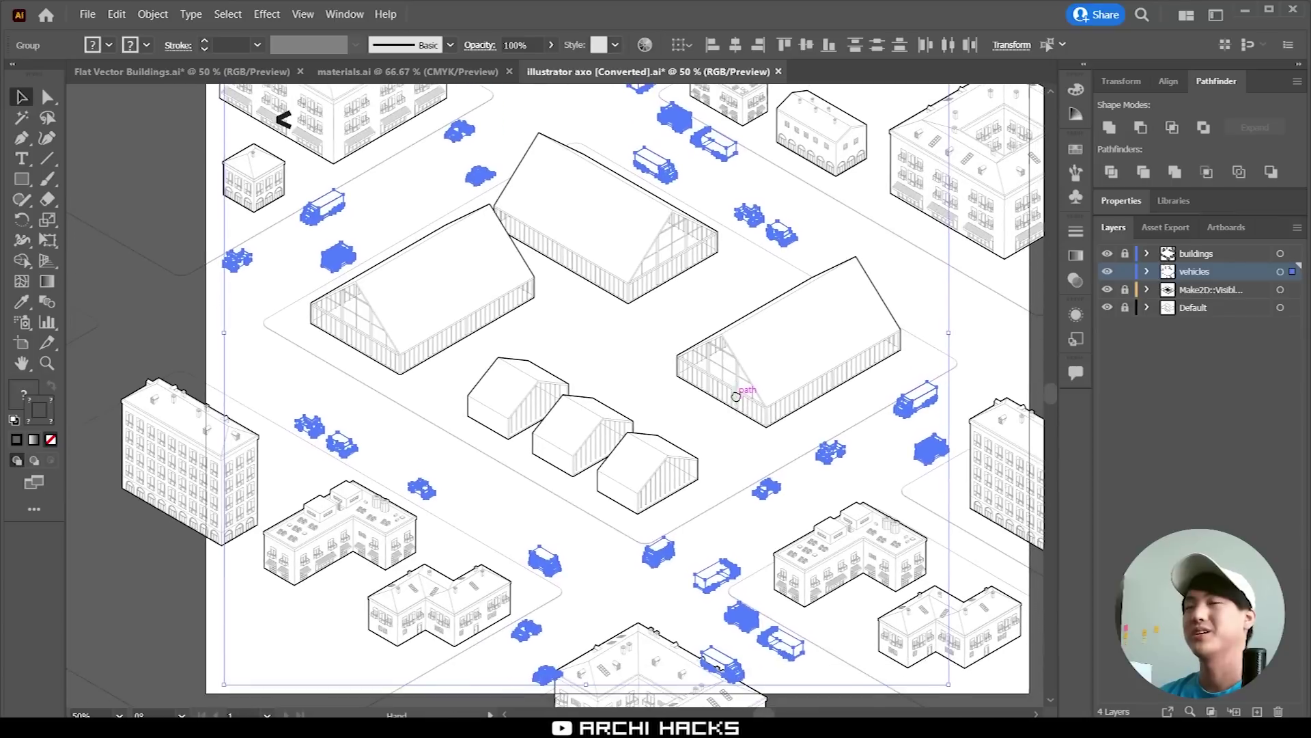
key(ctrl+c)
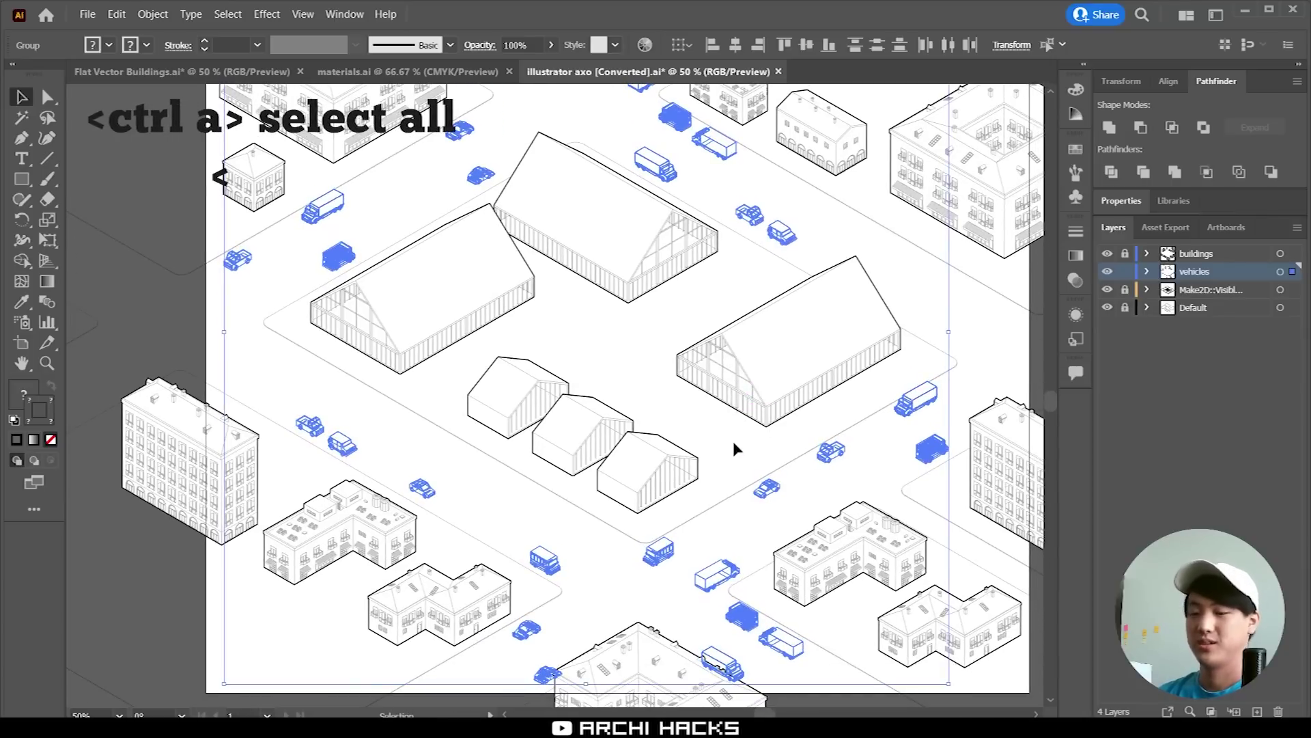
key(ctrl+f)
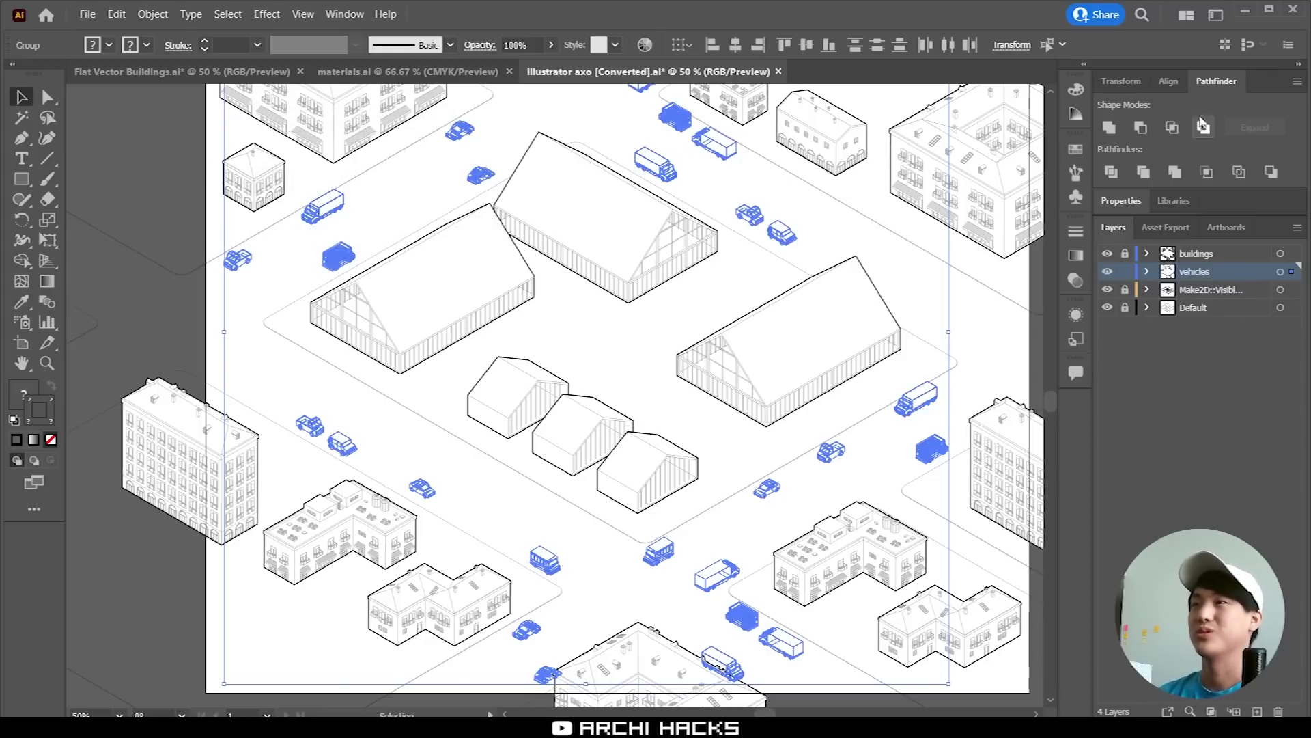
click(344, 14)
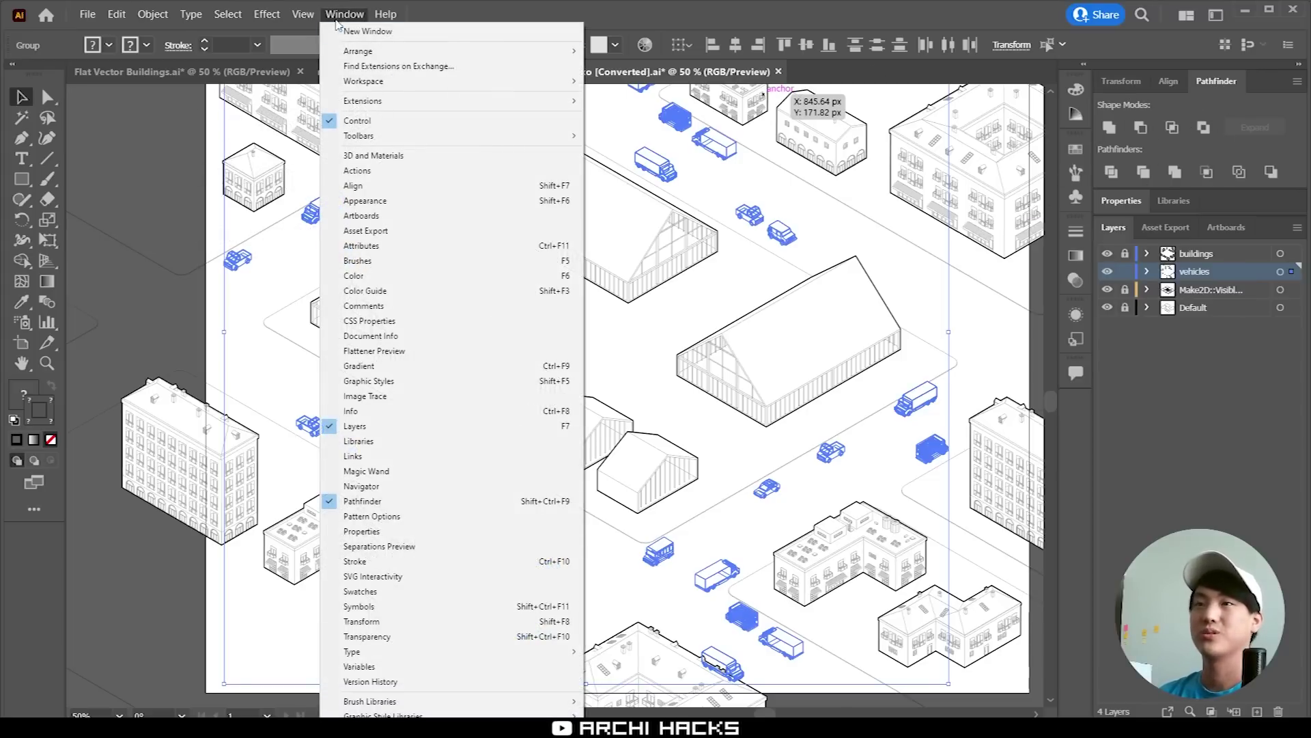
click(331, 501)
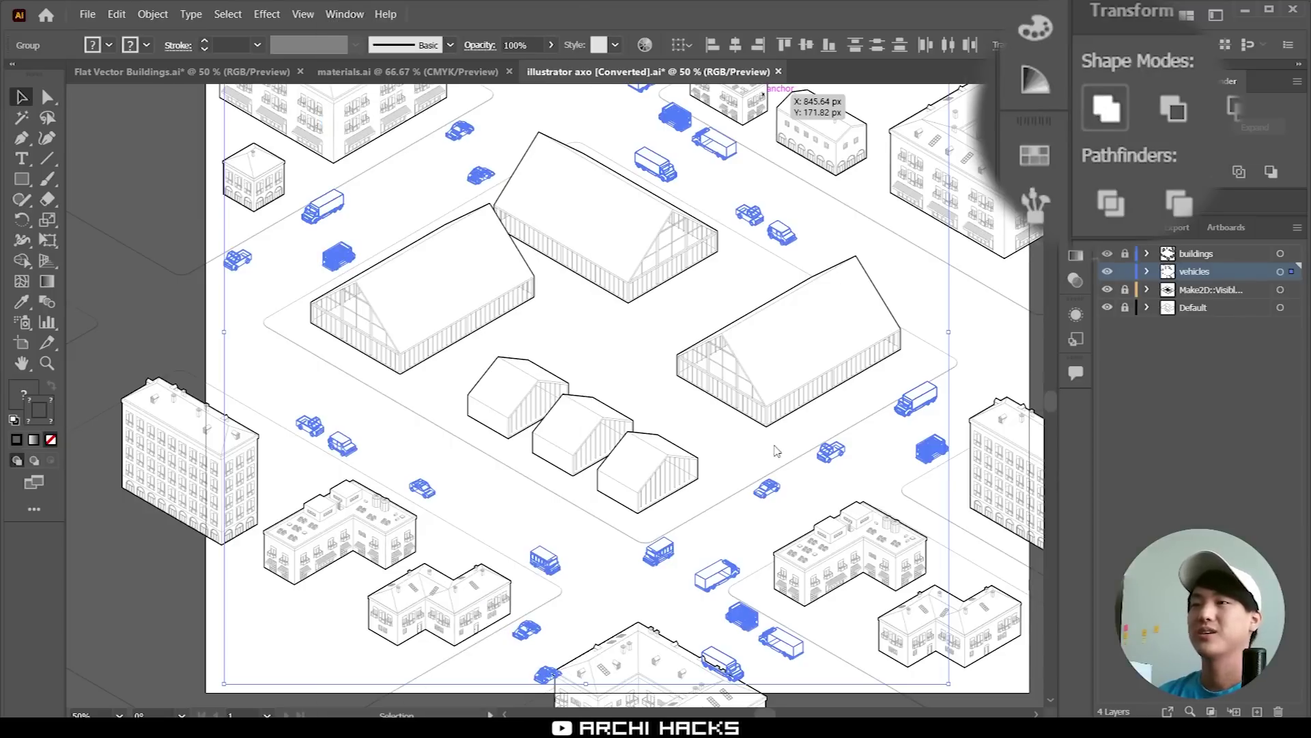
click(1105, 108)
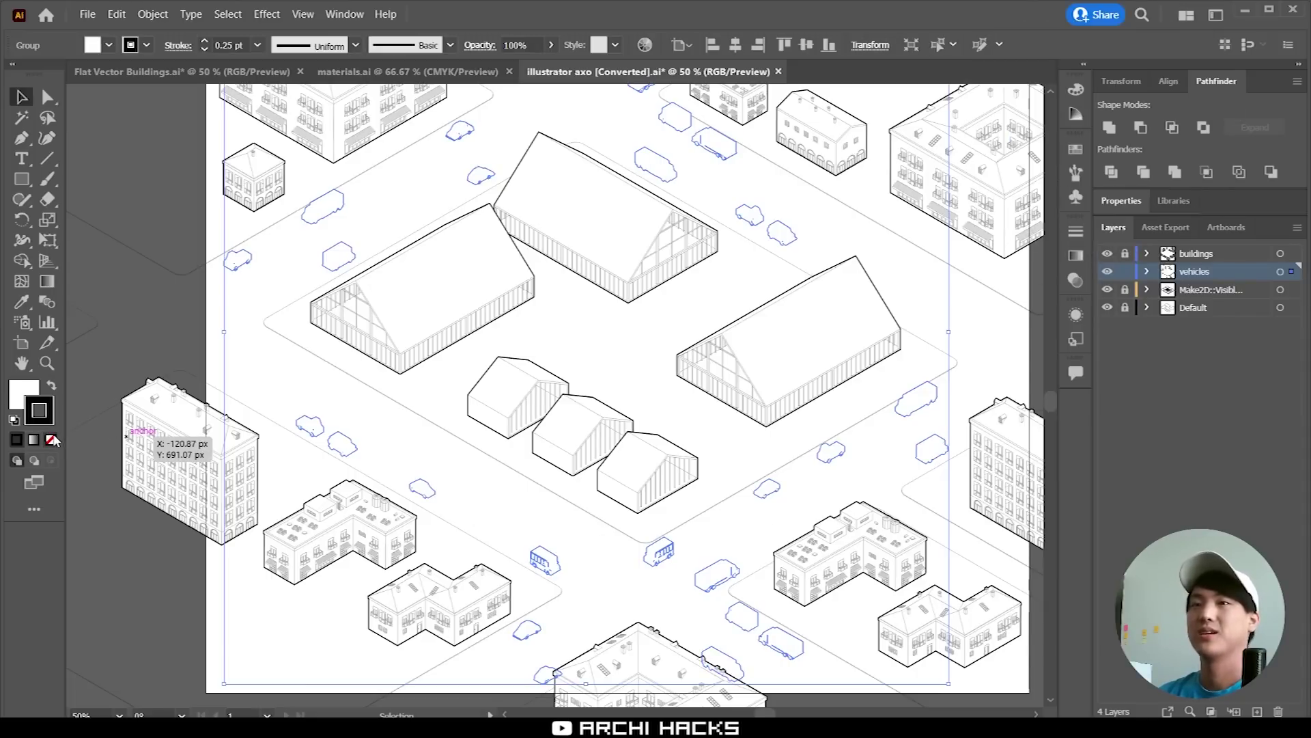
Remove the fill from the united vehicle silhouettes and set their stroke to 0.75 pt
click(29, 393)
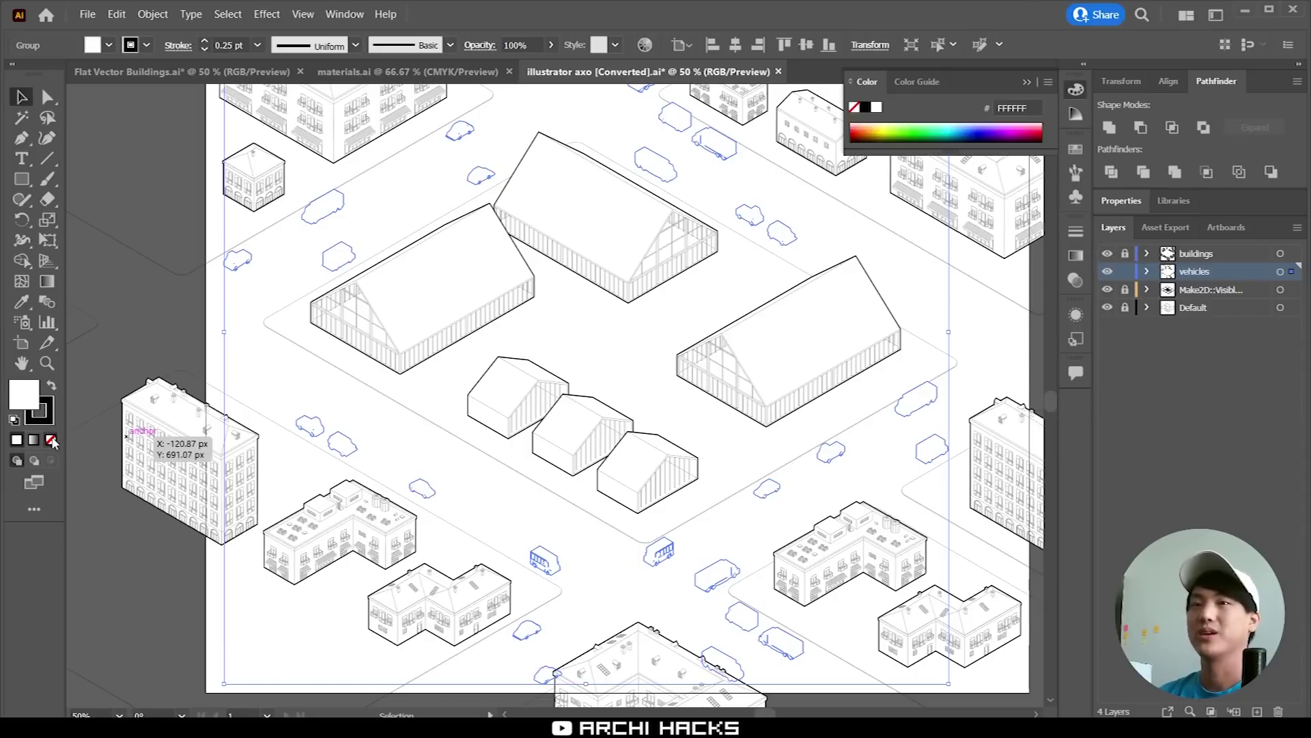
click(51, 440)
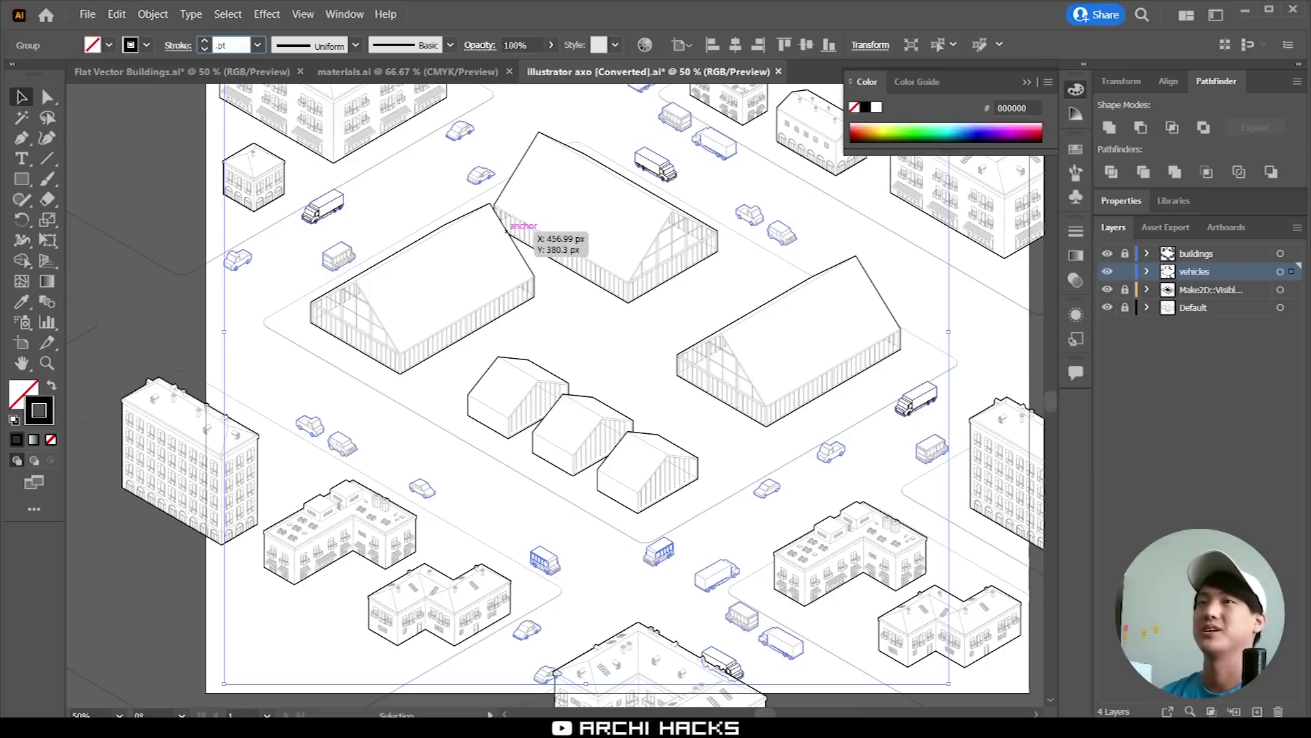
text(75)
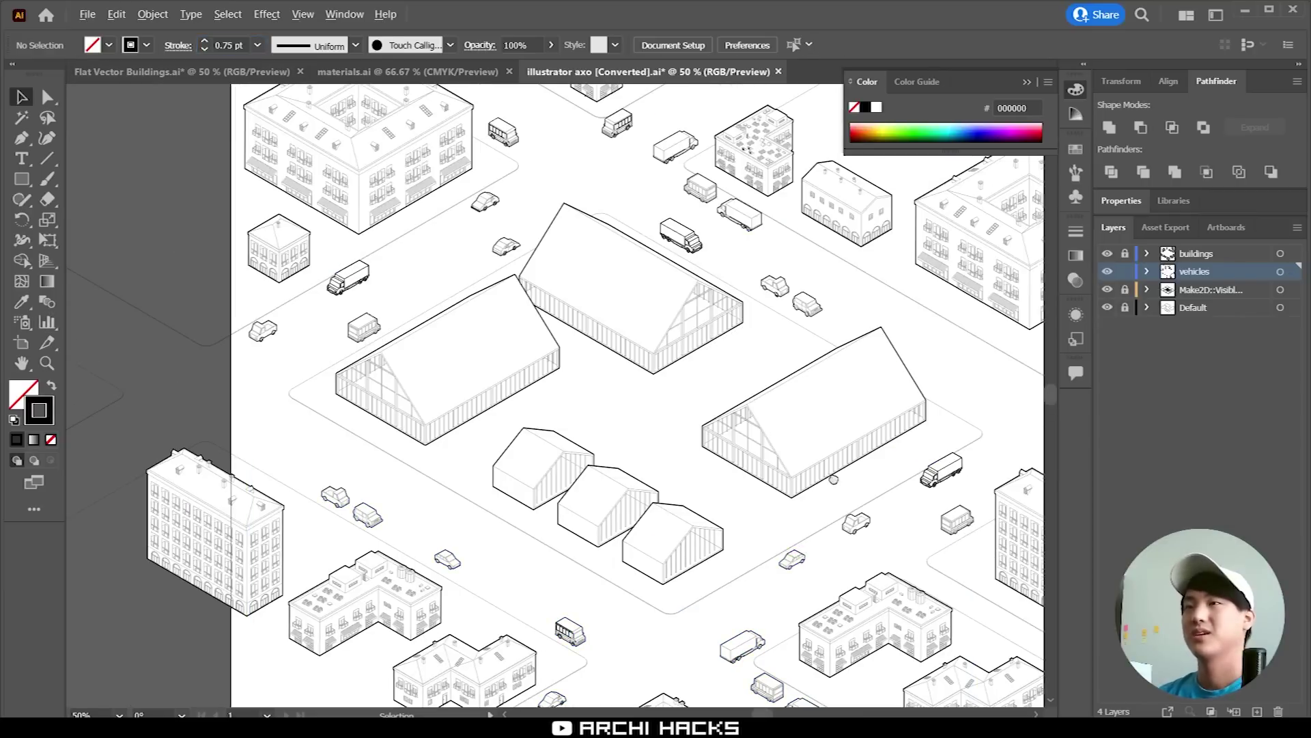
mouse_move(834, 477)
mouse_down()
mouse_move(687, 467)
mouse_move(734, 487)
mouse_up()
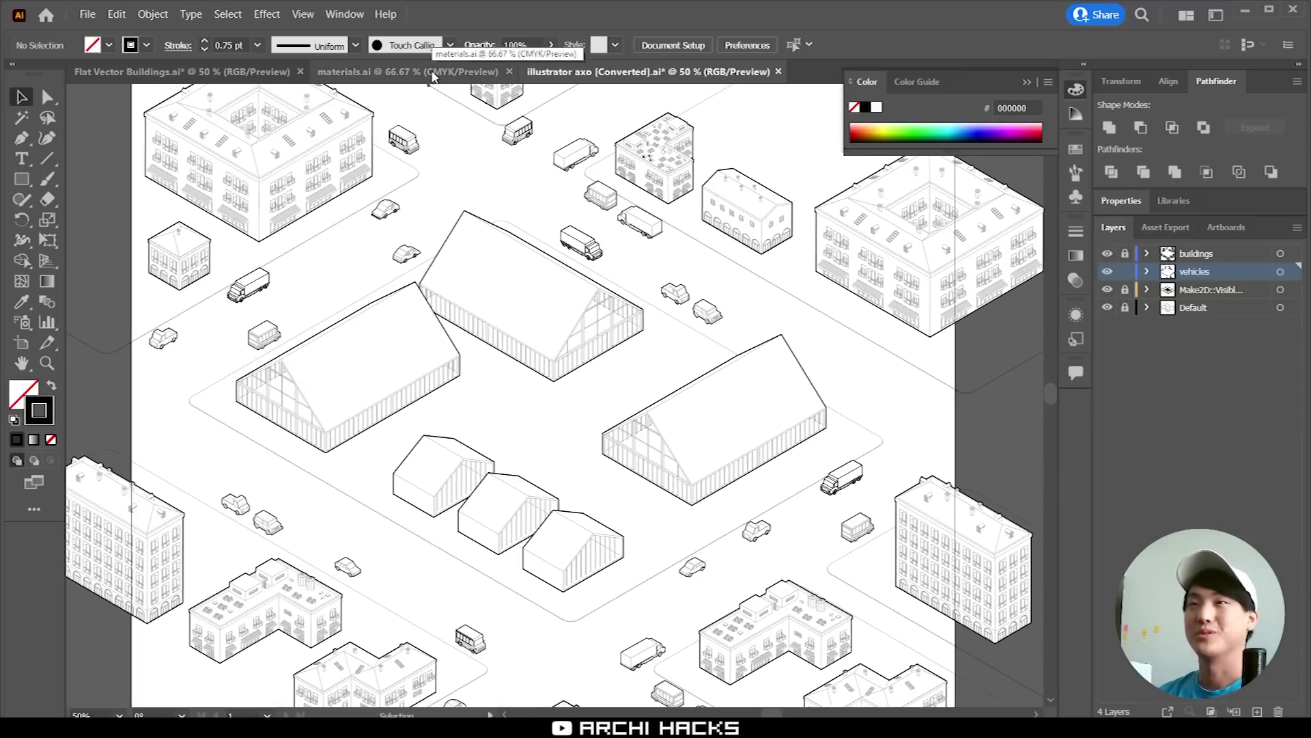
Copy the lower-right group of white people silhouettes from materials.ai and paste it onto a new top layer of the axonometric drawing, with the vehicles layer locked
click(433, 72)
scroll(827, 422, right, 6)
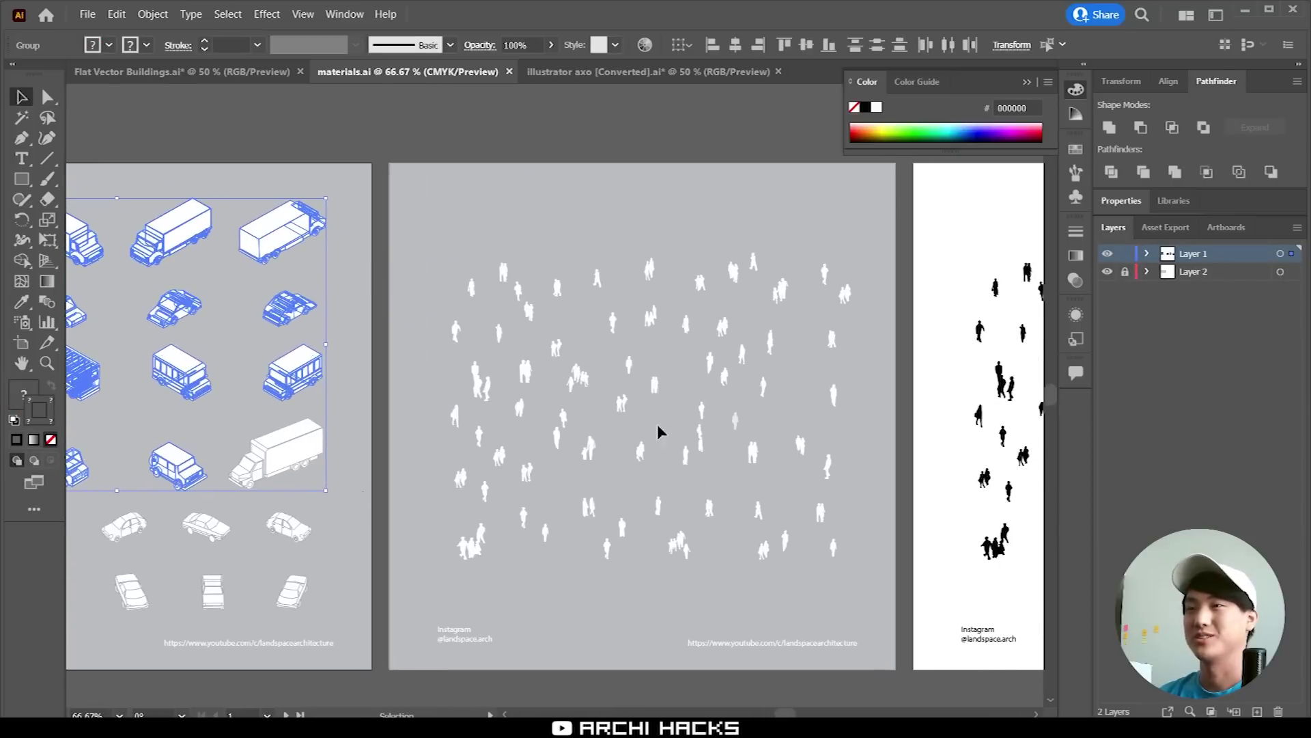
drag(845, 526, 610, 363)
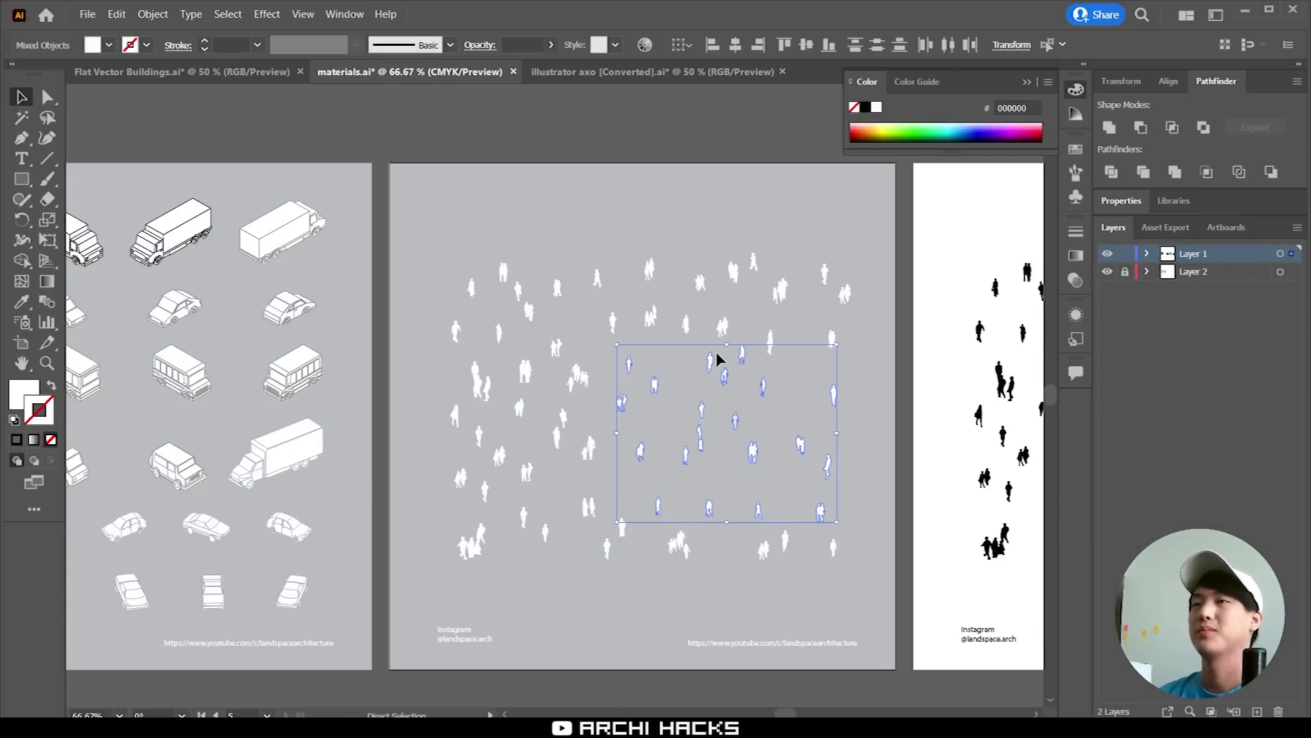
key(ctrl+Tab)
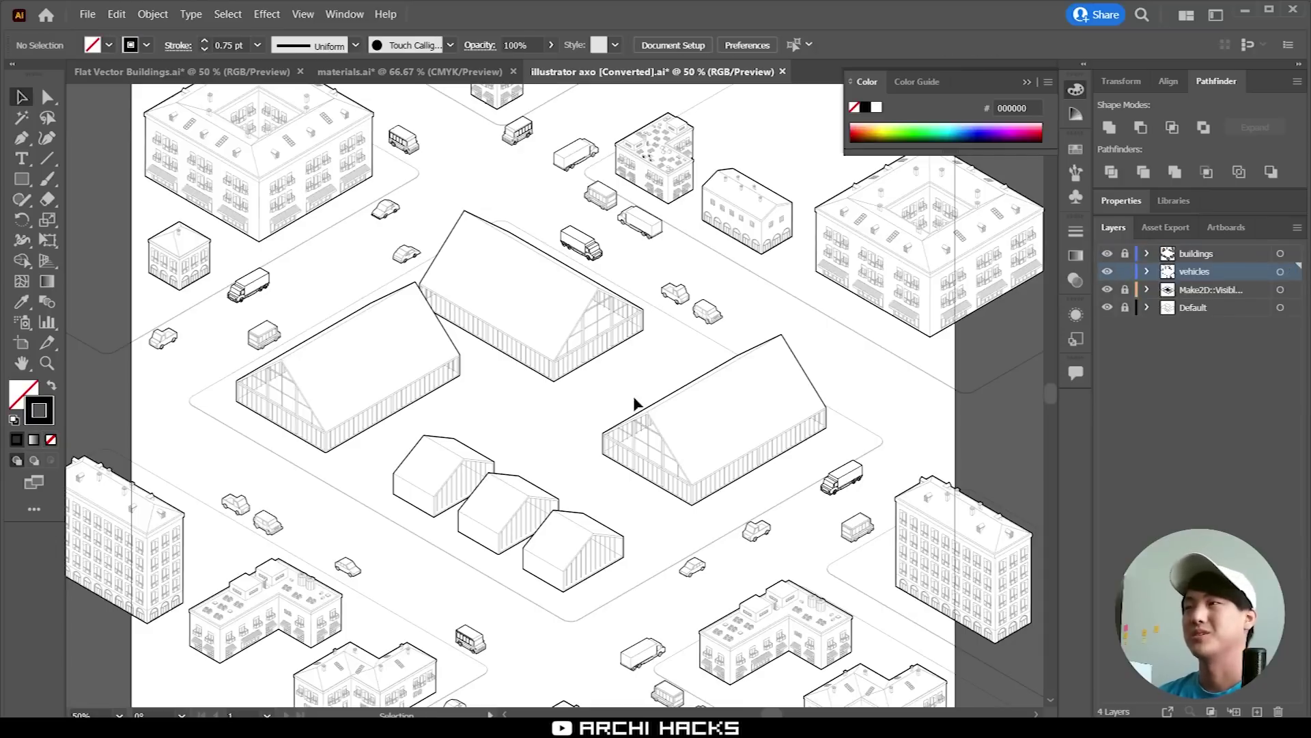
click(1125, 272)
key(ctrl+v)
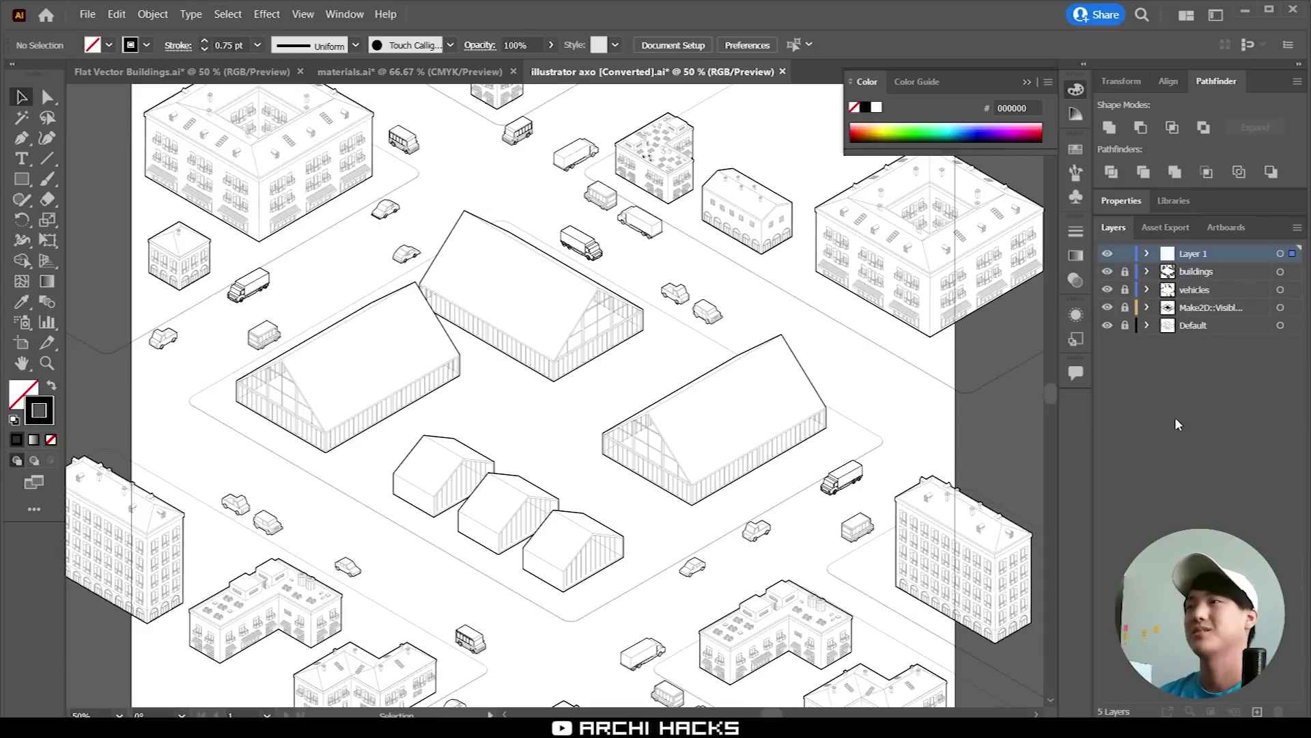
scroll(530, 420, up, 2)
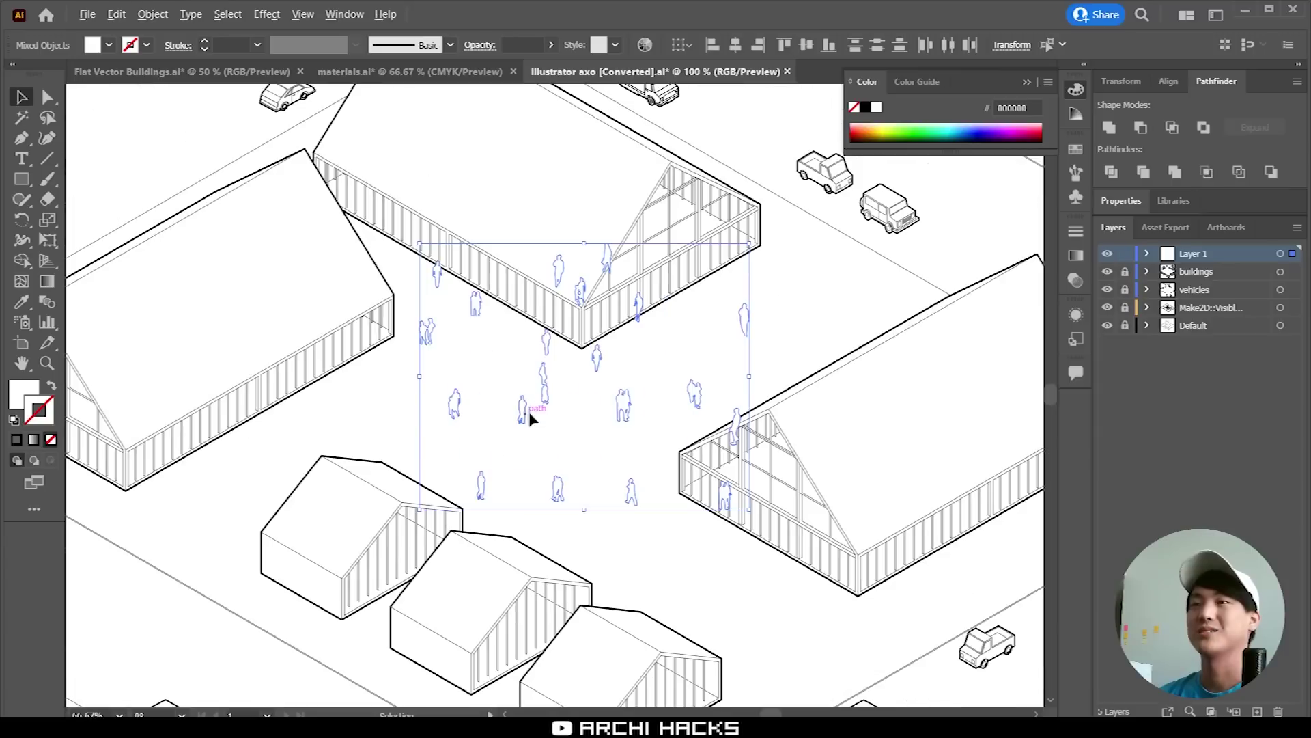
Scale the pasted people to about 219 by 177 px in the open space between the halls and give them a 0.5 pt black outline
drag(750, 246, 724, 277)
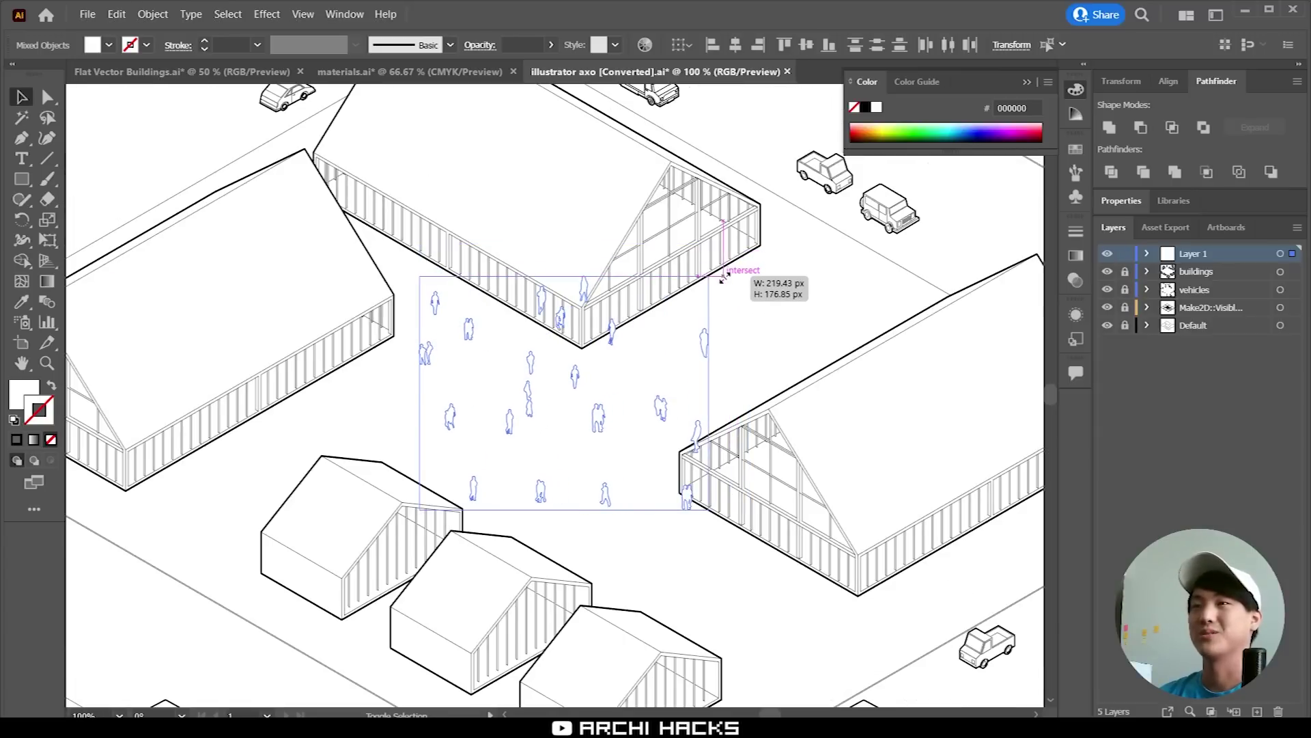
drag(602, 421, 620, 440)
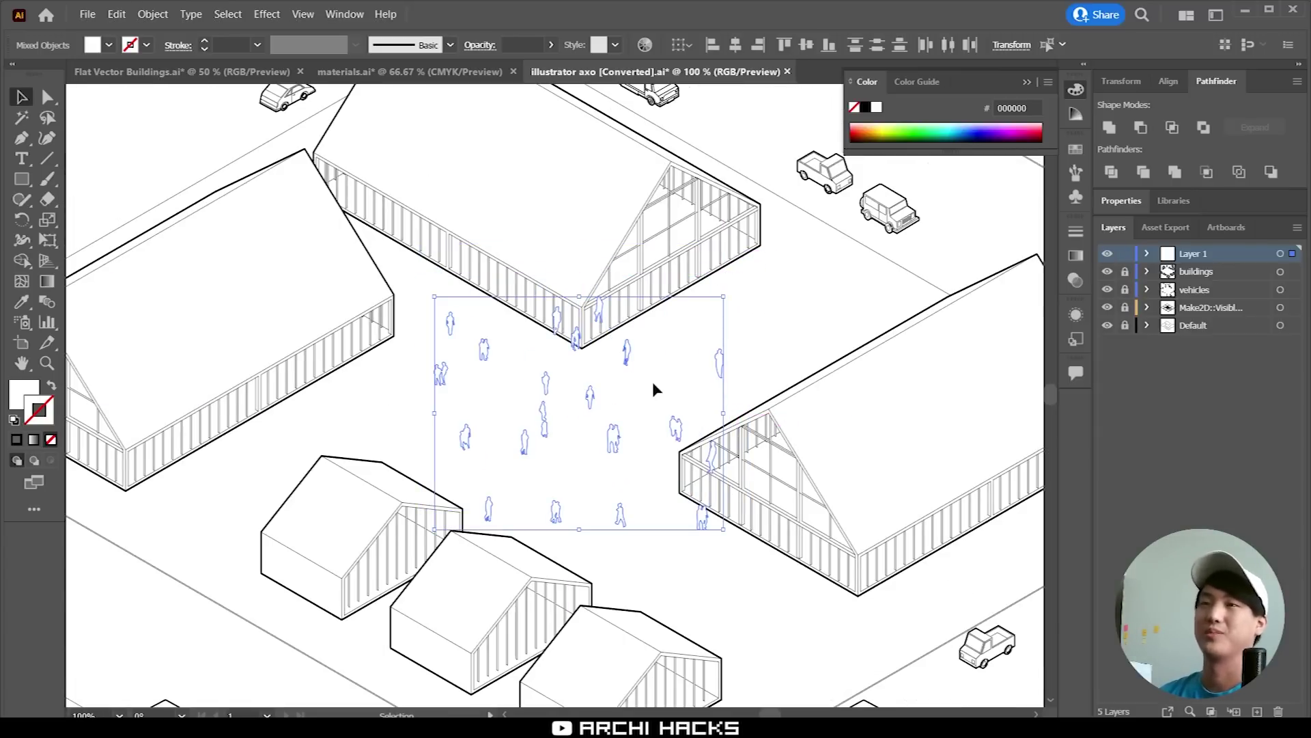
Move the three people overlapping the rear hall's corner beside the left hall, and the person on the right hall onto open ground below
drag(609, 277, 547, 352)
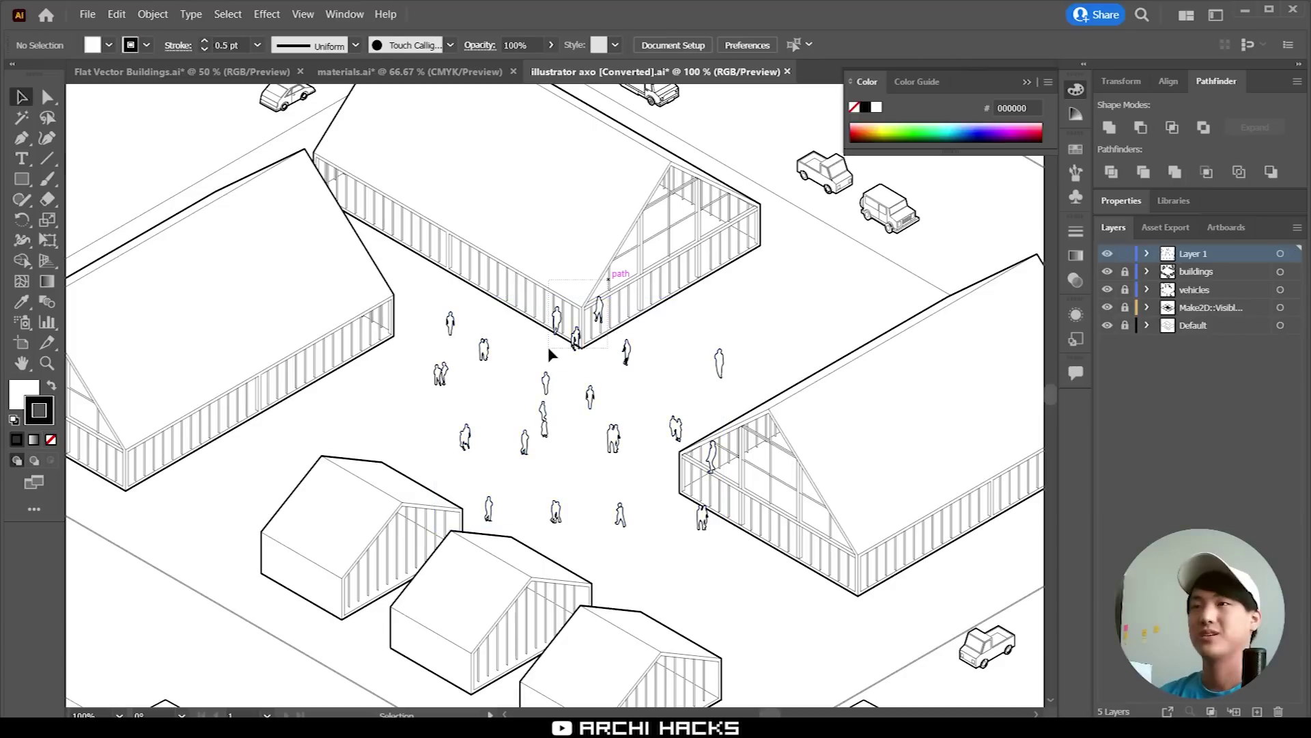
drag(574, 338, 370, 427)
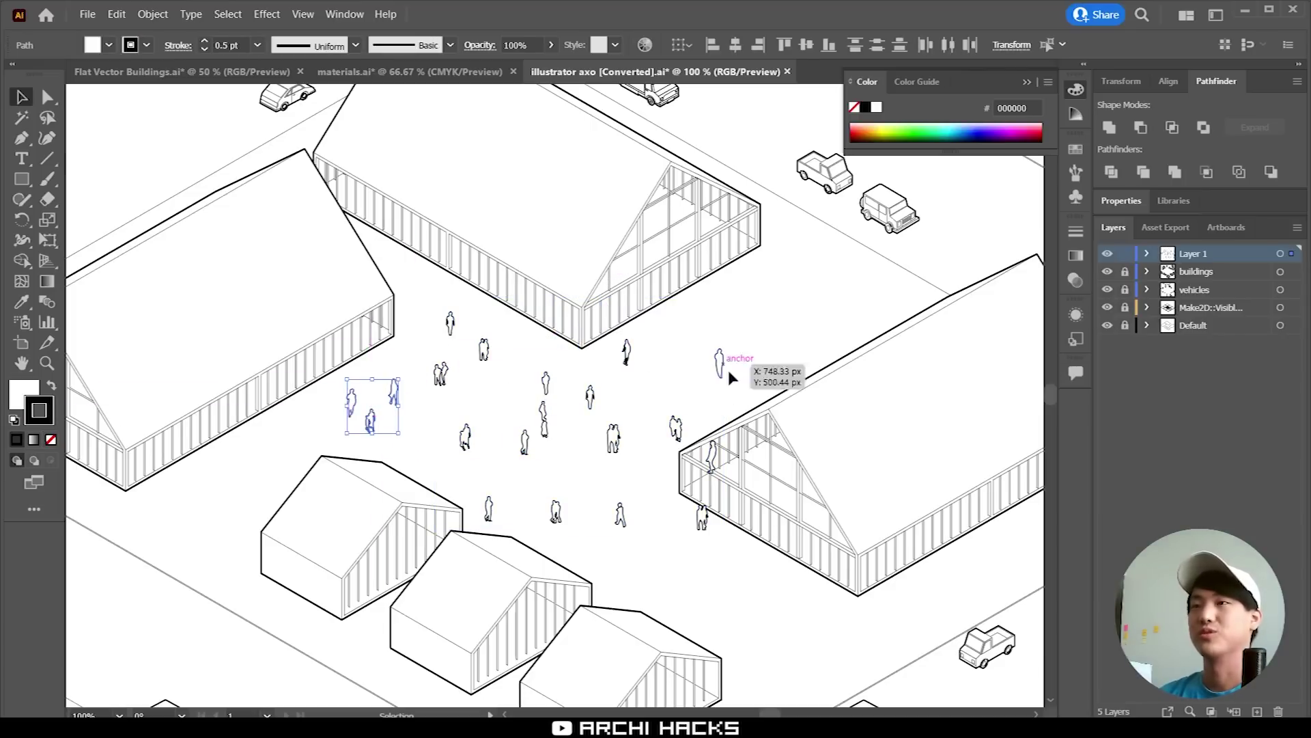
drag(709, 462, 714, 567)
Duplicate the trio of people beside the lowest small house and four more people onto the ground between the left hall and the upper small house
click(844, 536)
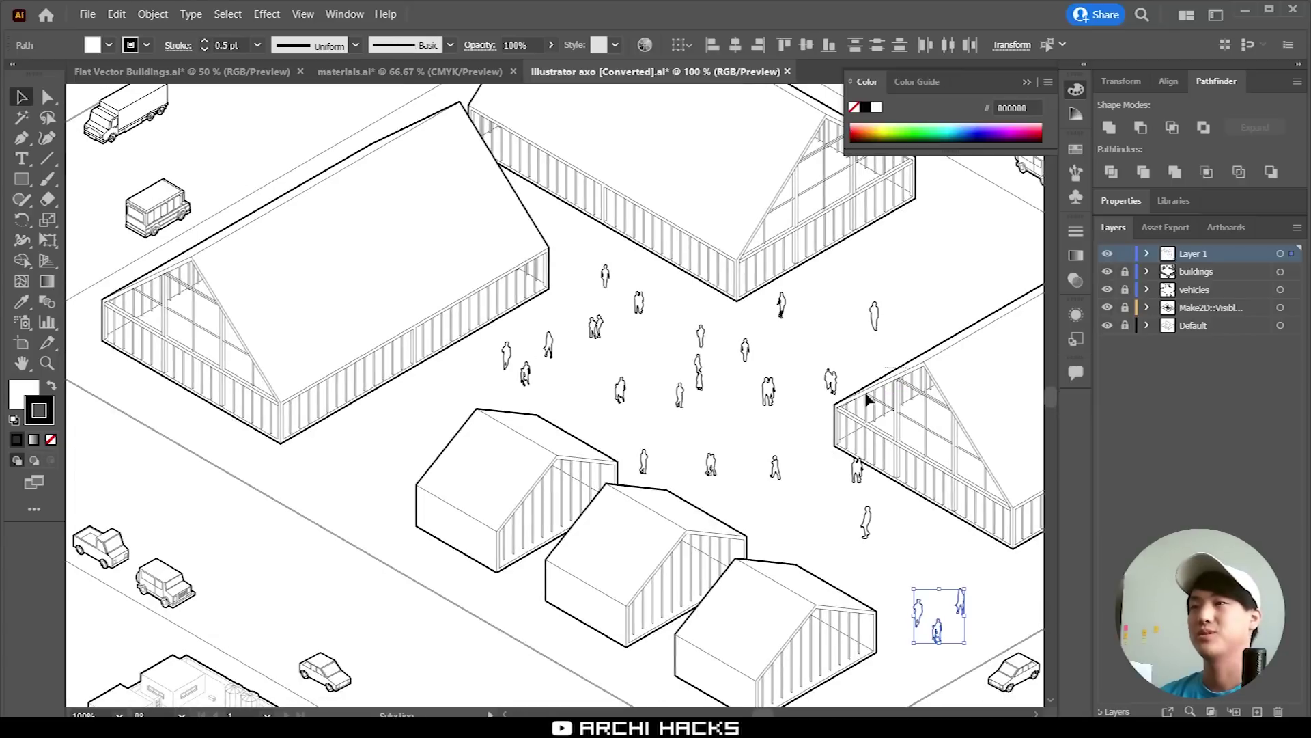
drag(765, 467, 405, 526)
click(322, 571)
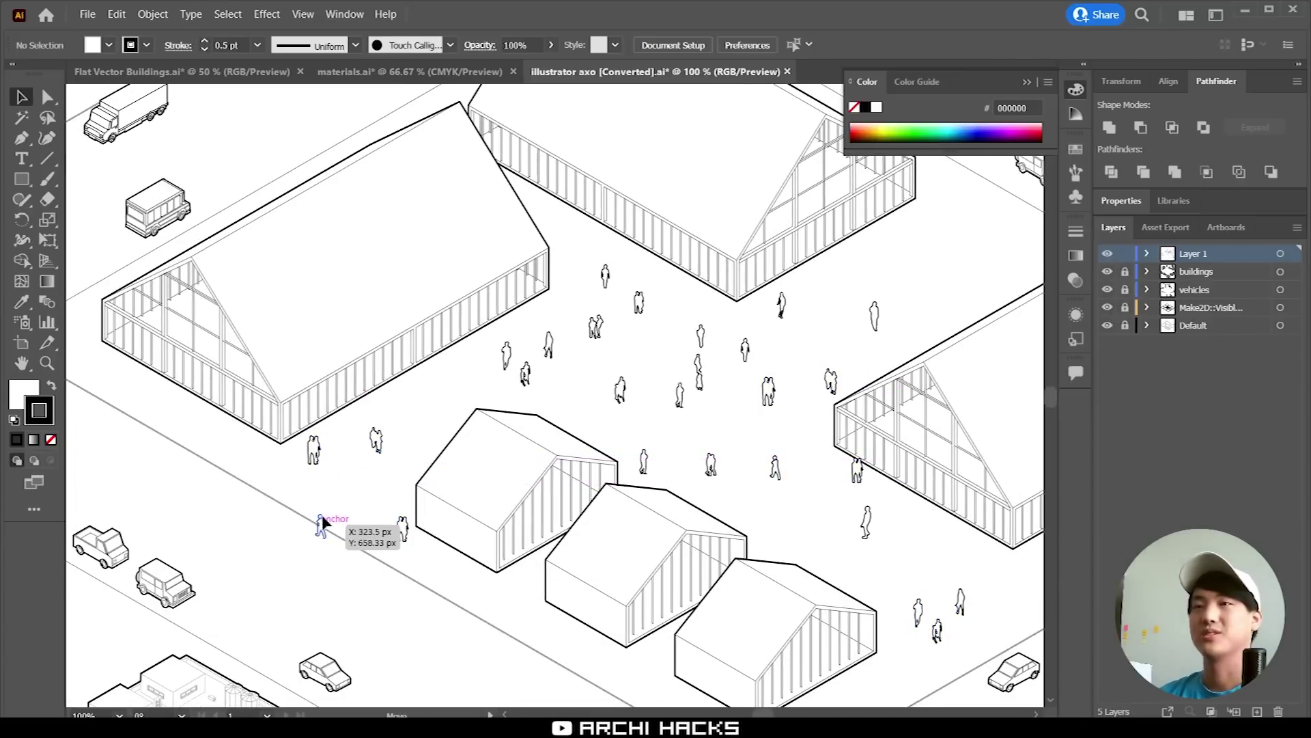